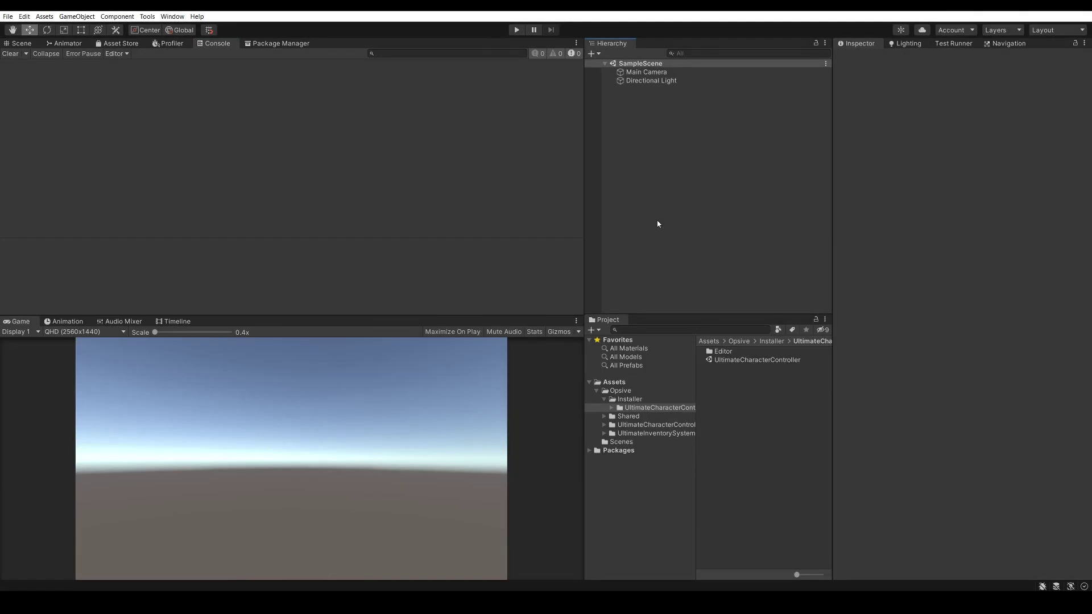
# - Move the Inspector splitter right to widen the Hierarchy and Project panels
pyautogui.moveTo(832, 233); pyautogui.dragTo(904, 241)
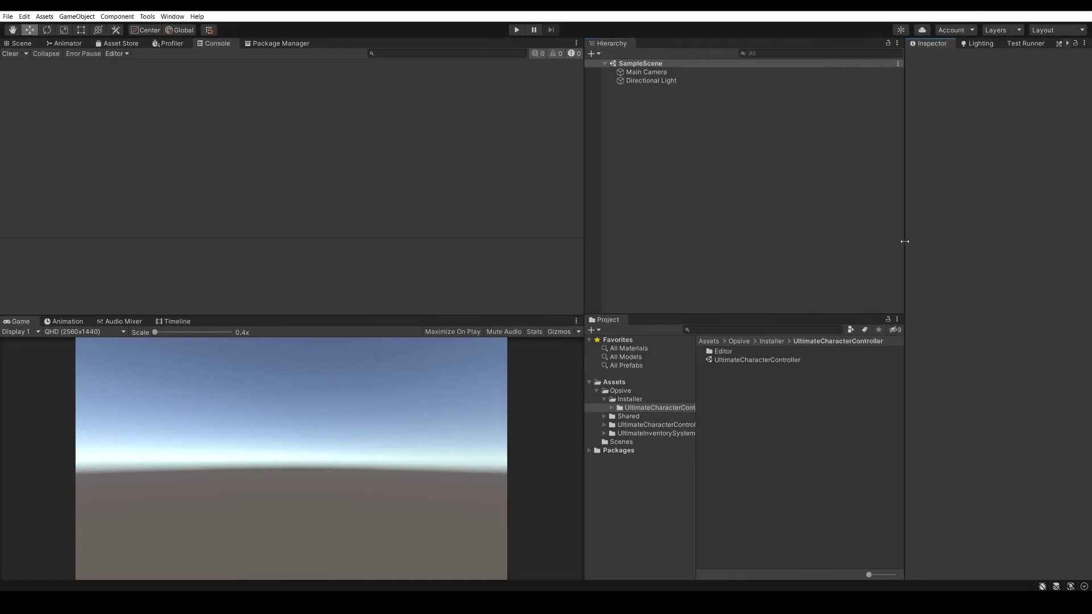
# - Open the Demo scene from Opsive > UltimateCharacterController > Integrations > UltimateInventorySystem > Demo
pyautogui.click(738, 341)
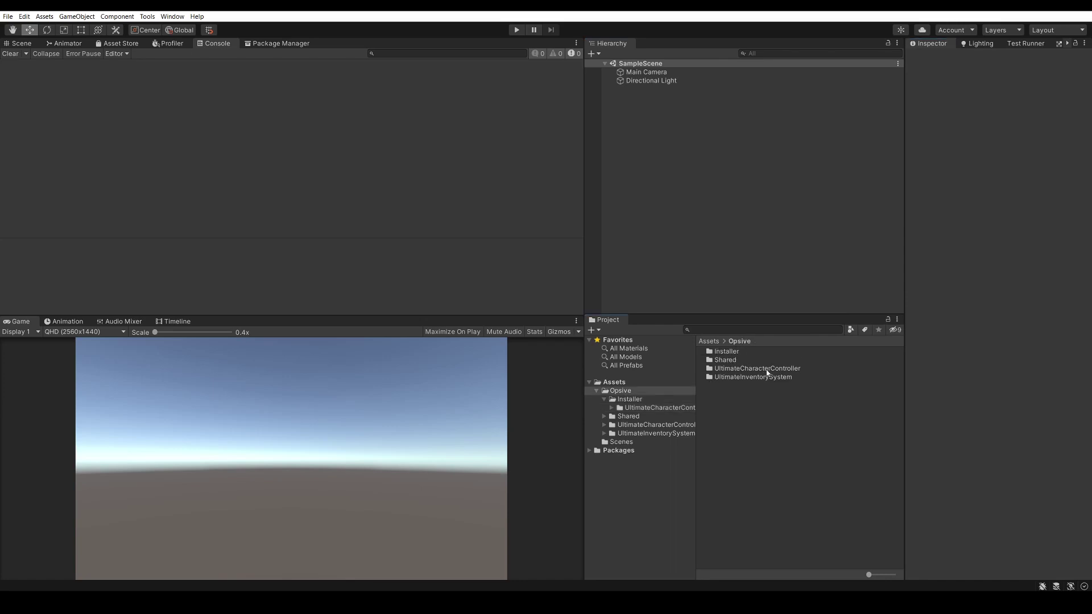
pyautogui.doubleClick(739, 369)
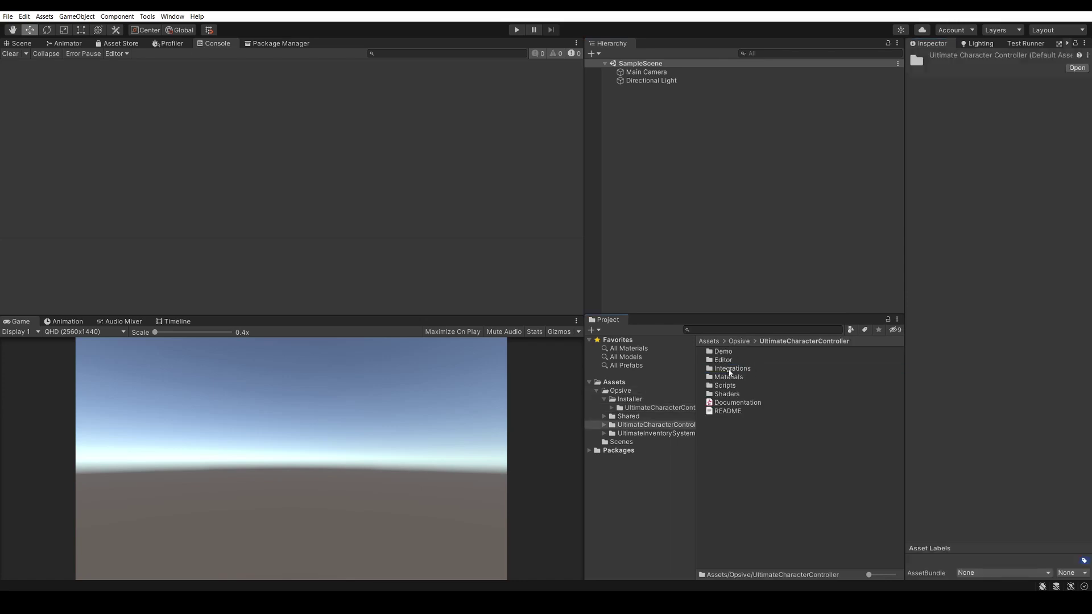
pyautogui.doubleClick(739, 368)
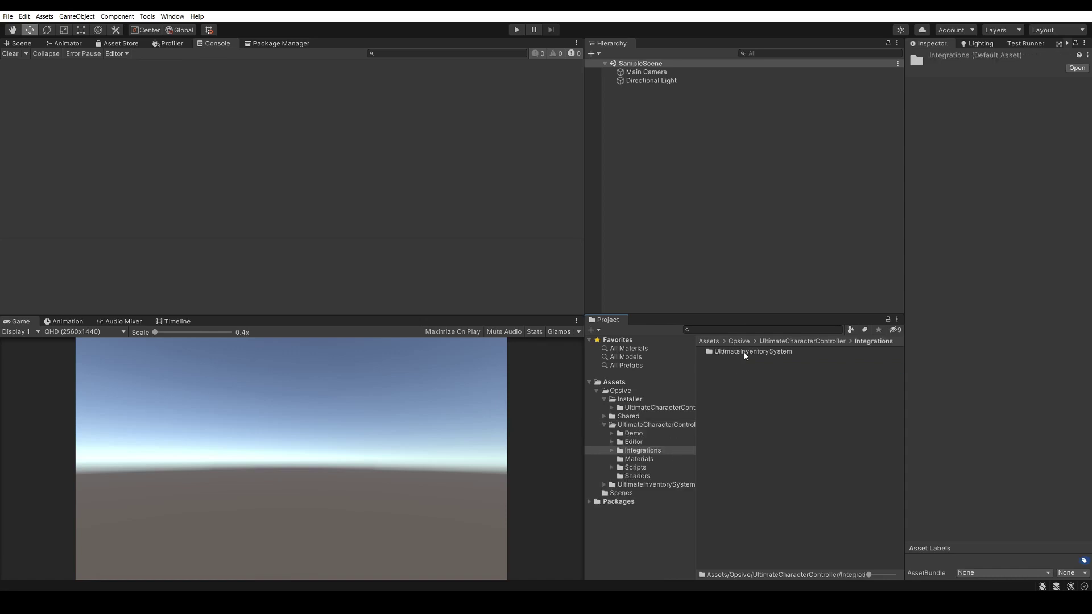
pyautogui.doubleClick(744, 352)
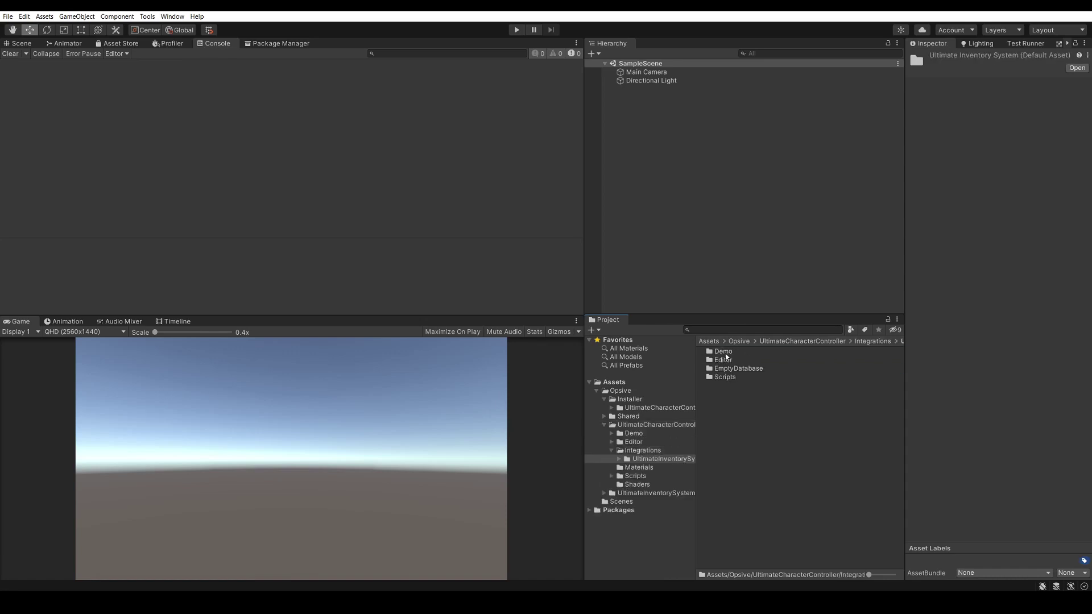
pyautogui.doubleClick(723, 352)
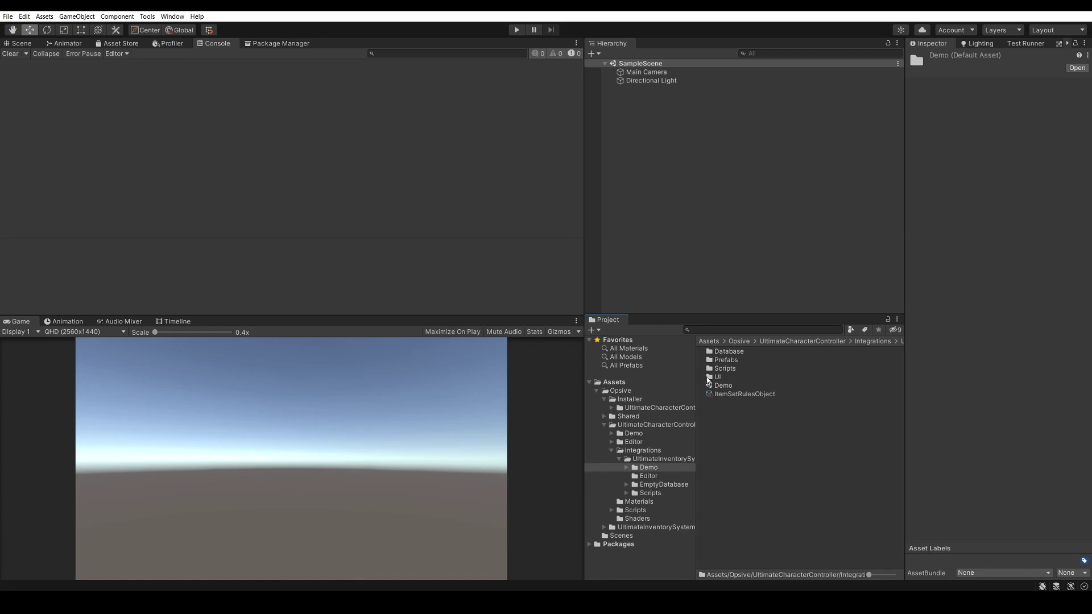
pyautogui.click(730, 388)
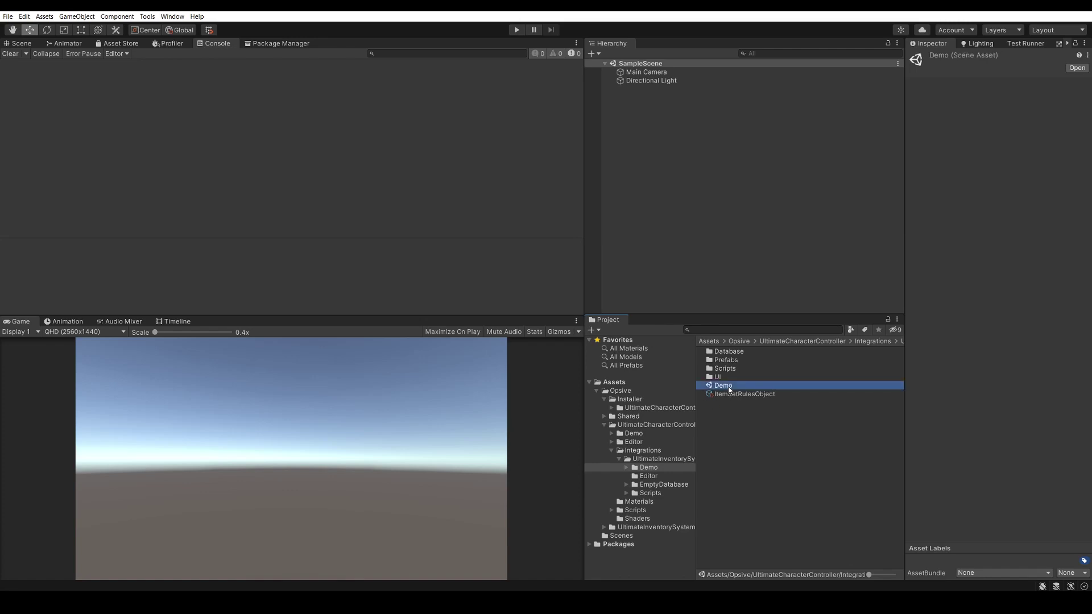
pyautogui.doubleClick(729, 389)
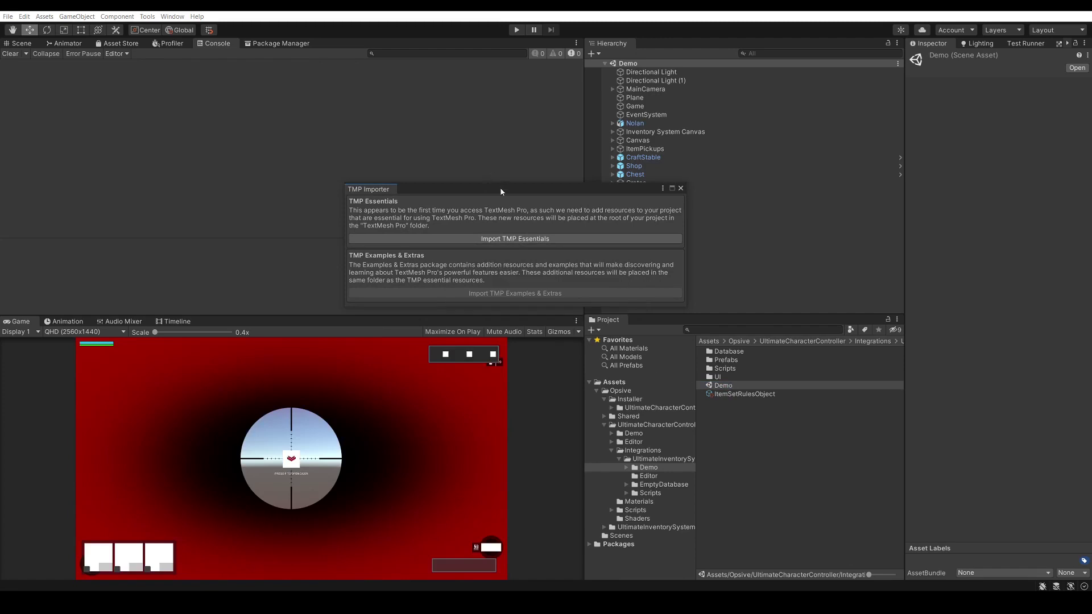
# - Import the TMP Essentials, close the TextMesh Pro importer, and clear the Console
pyautogui.moveTo(500, 192); pyautogui.dragTo(471, 144)
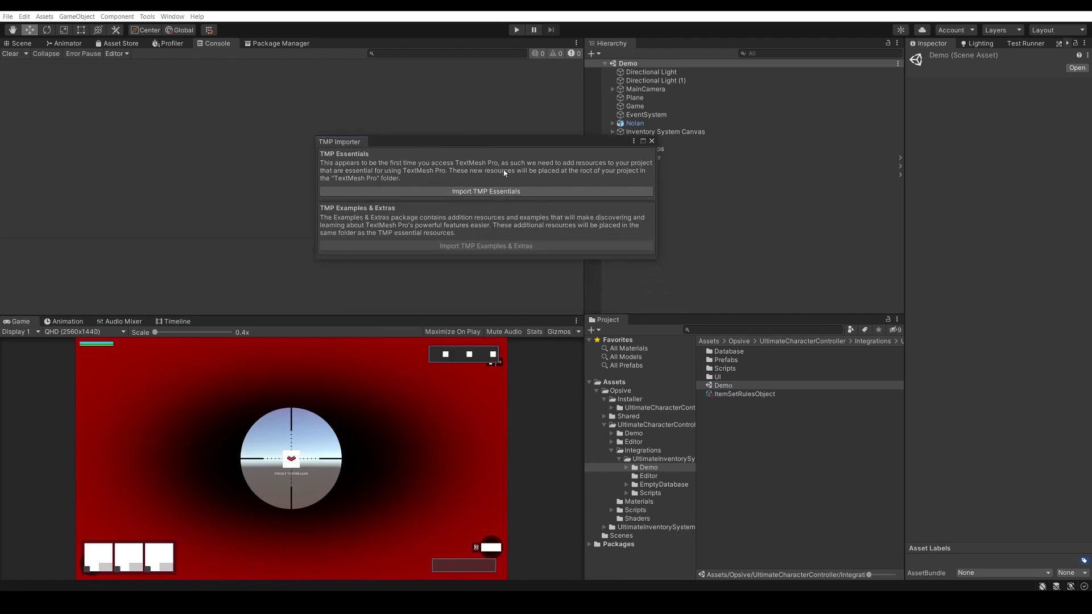
pyautogui.click(506, 193)
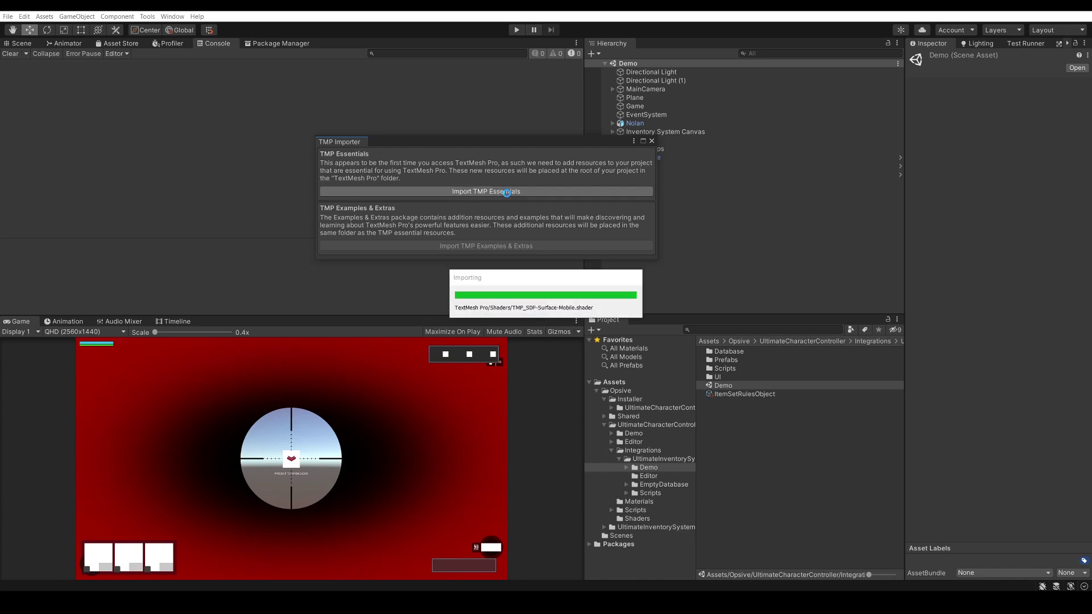
pyautogui.click(652, 141)
pyautogui.click(10, 54)
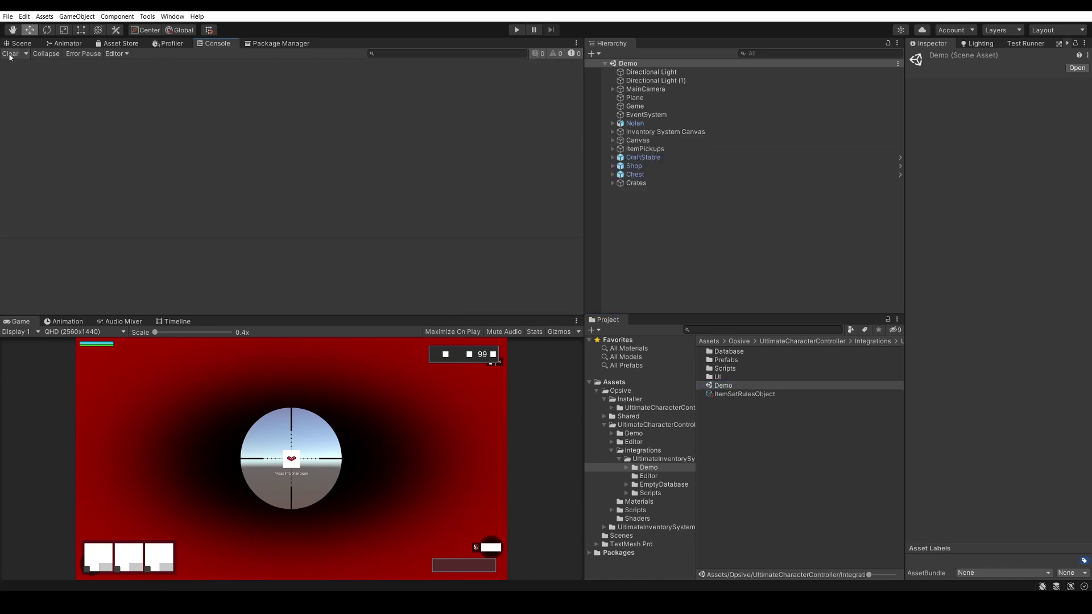
# - Play the Demo scene, walk the character with W, stop, and scroll the Console errors to the top
pyautogui.click(517, 31)
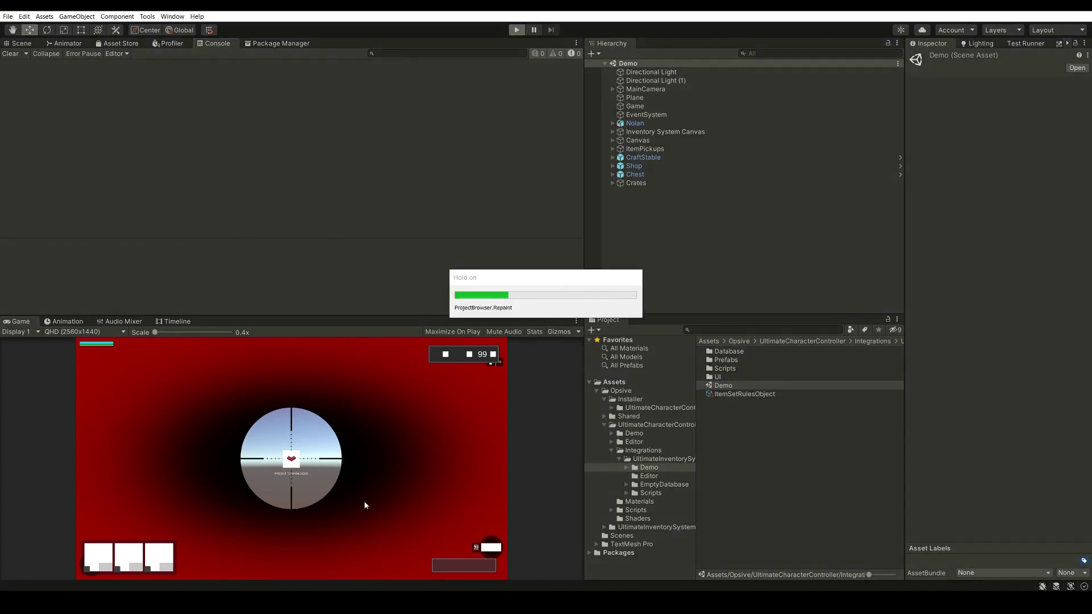
pyautogui.press('w')
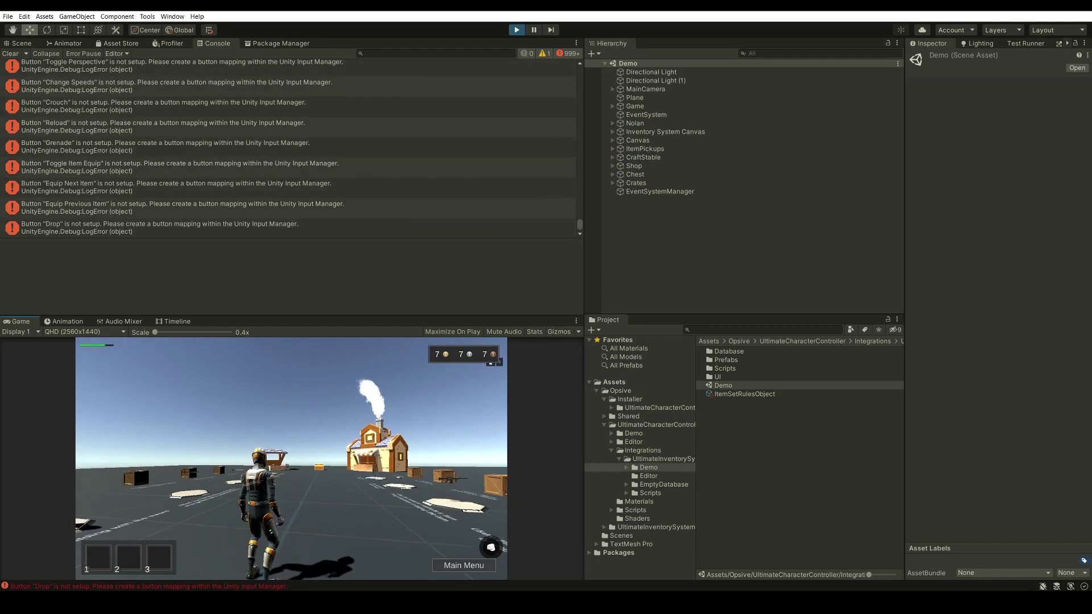
pyautogui.press('w')
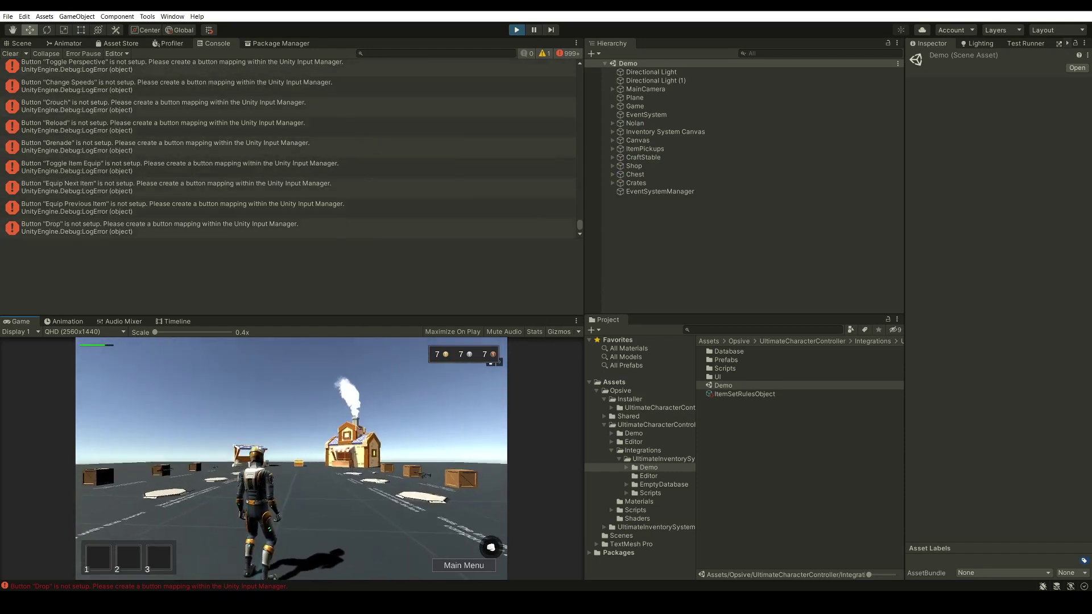
pyautogui.press('Escape')
pyautogui.click(516, 30)
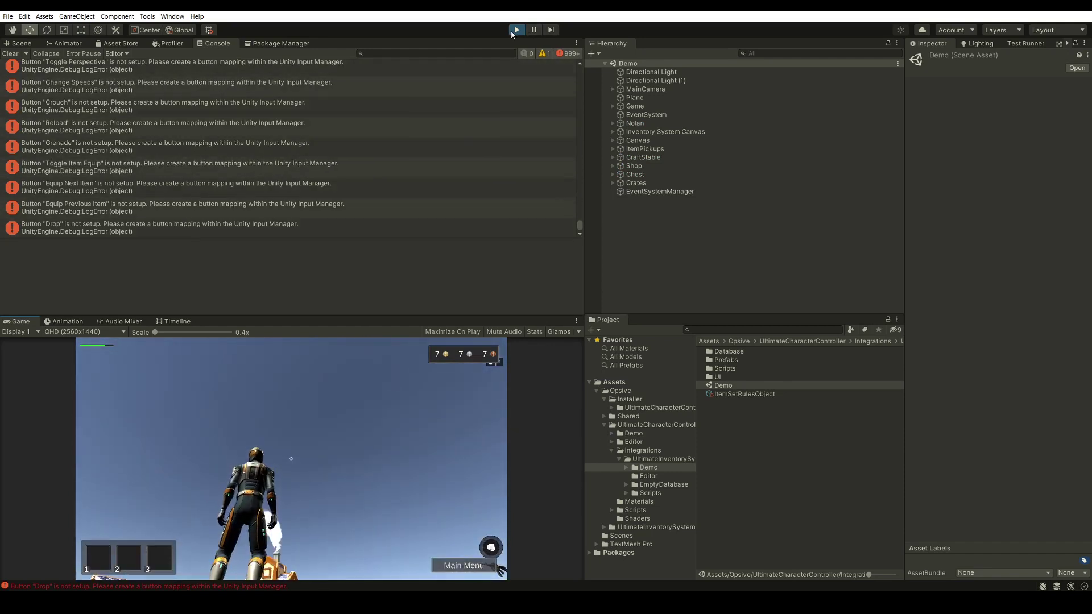
pyautogui.moveTo(579, 227); pyautogui.dragTo(568, 51)
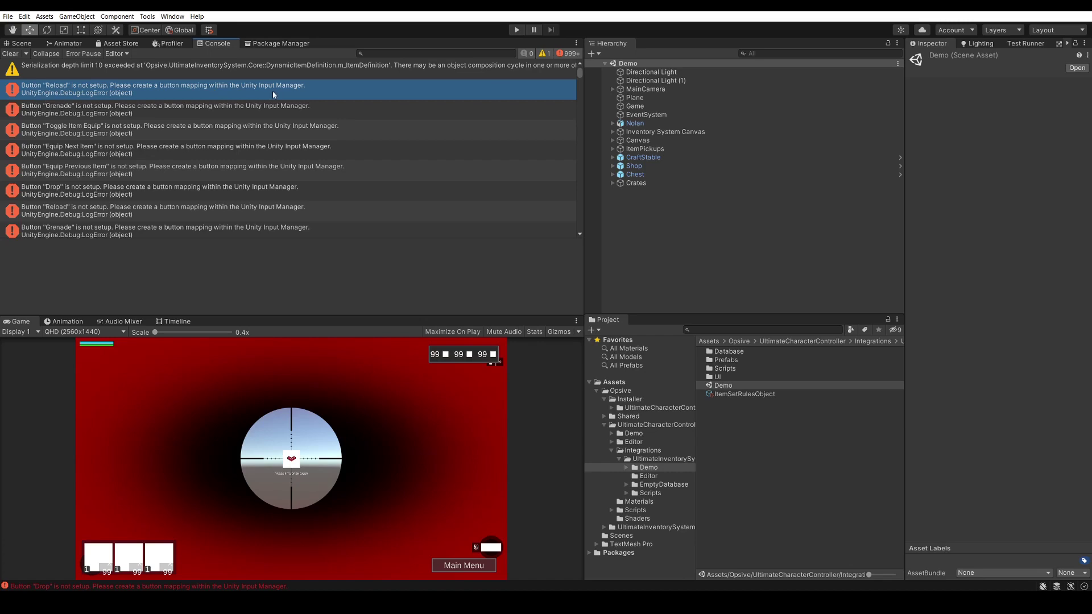
# - In the Opsive Character Manager's Setup > Project page, run Update Buttons and Update Layers
pyautogui.click(147, 16)
pyautogui.moveTo(179, 34)
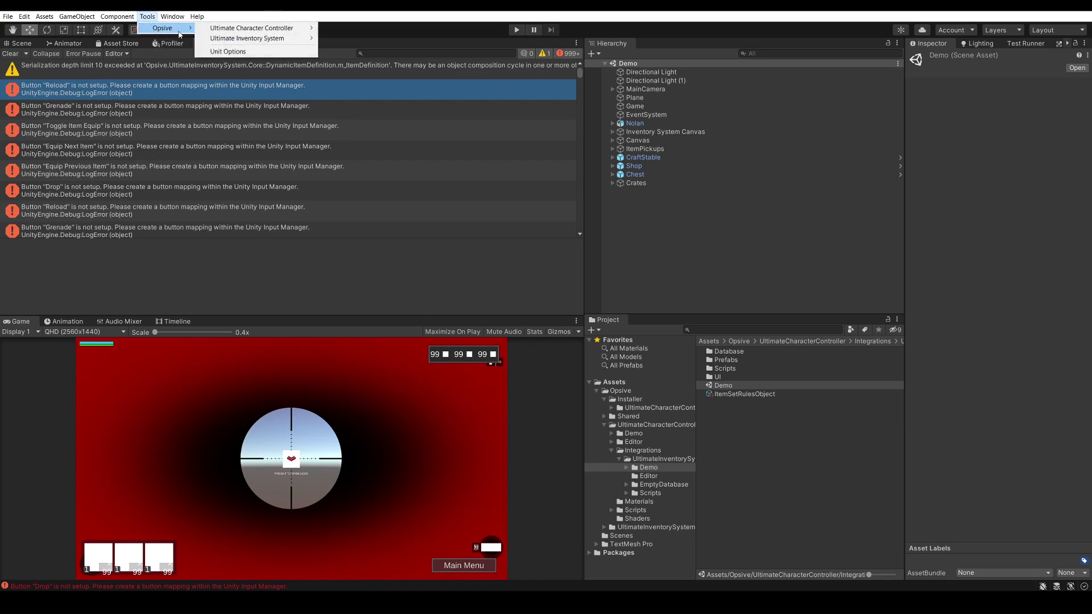
pyautogui.moveTo(261, 28)
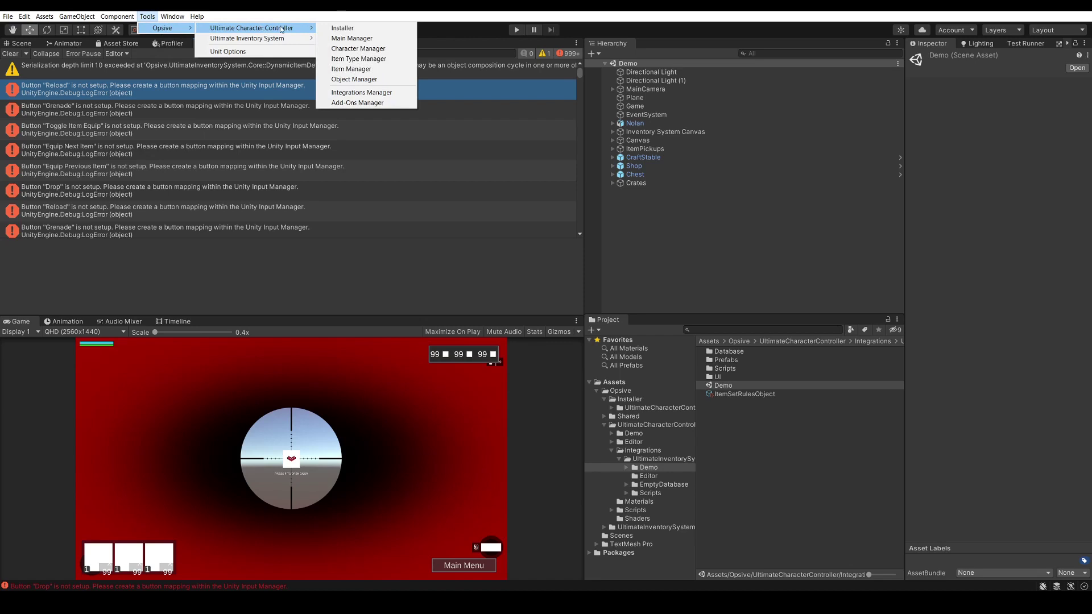
pyautogui.click(369, 38)
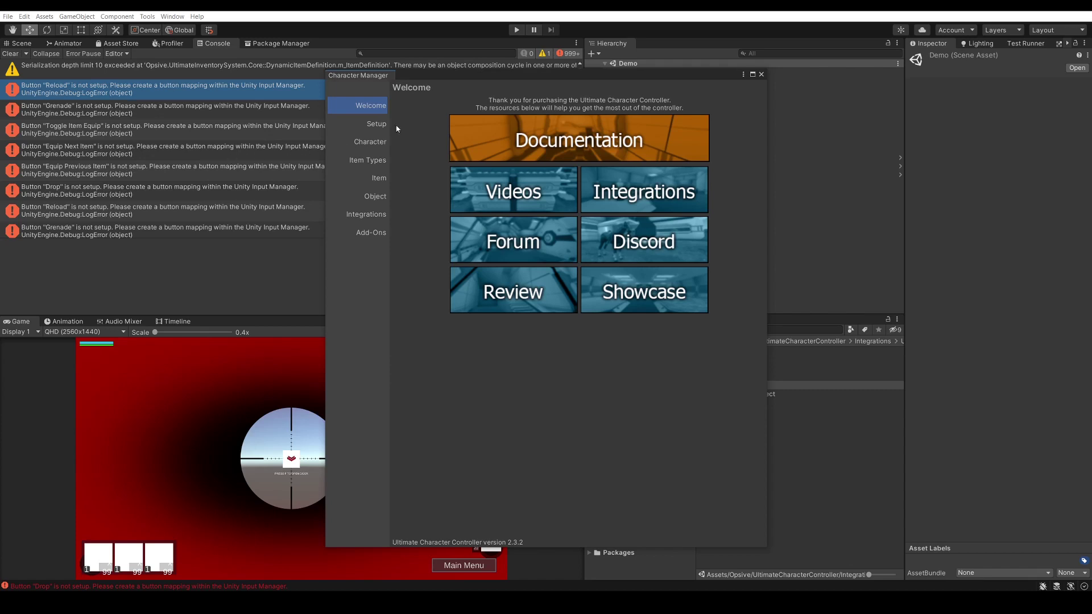
pyautogui.click(376, 129)
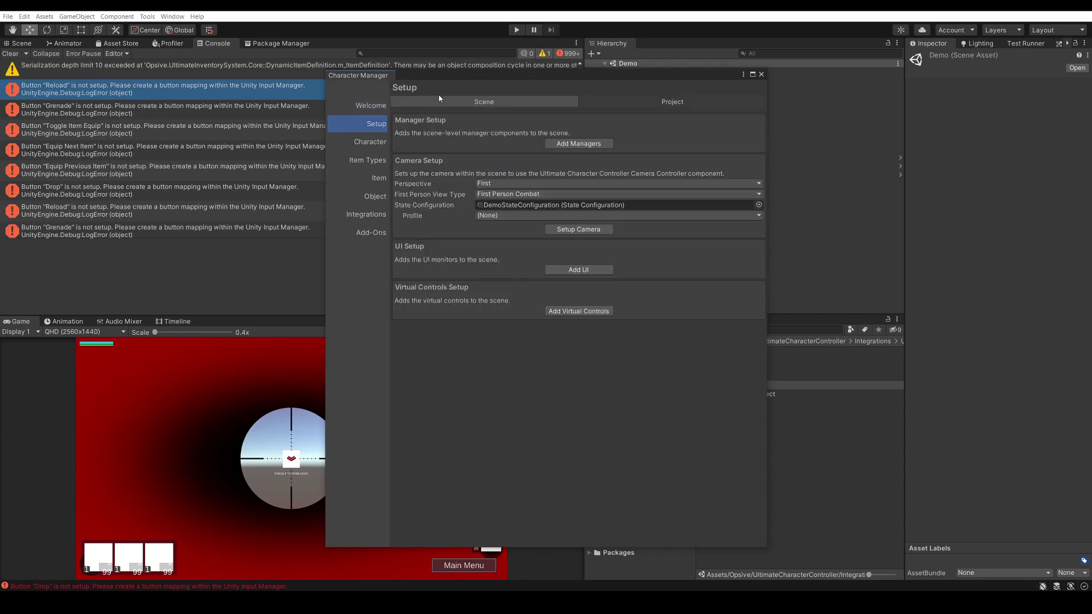
pyautogui.moveTo(454, 79); pyautogui.dragTo(328, 57)
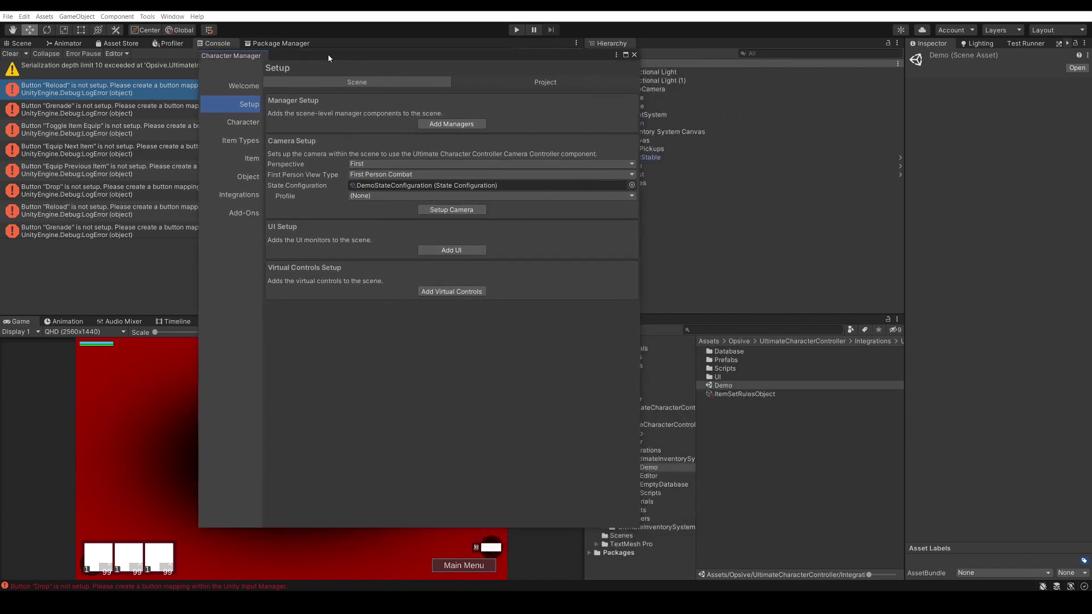
pyautogui.click(545, 84)
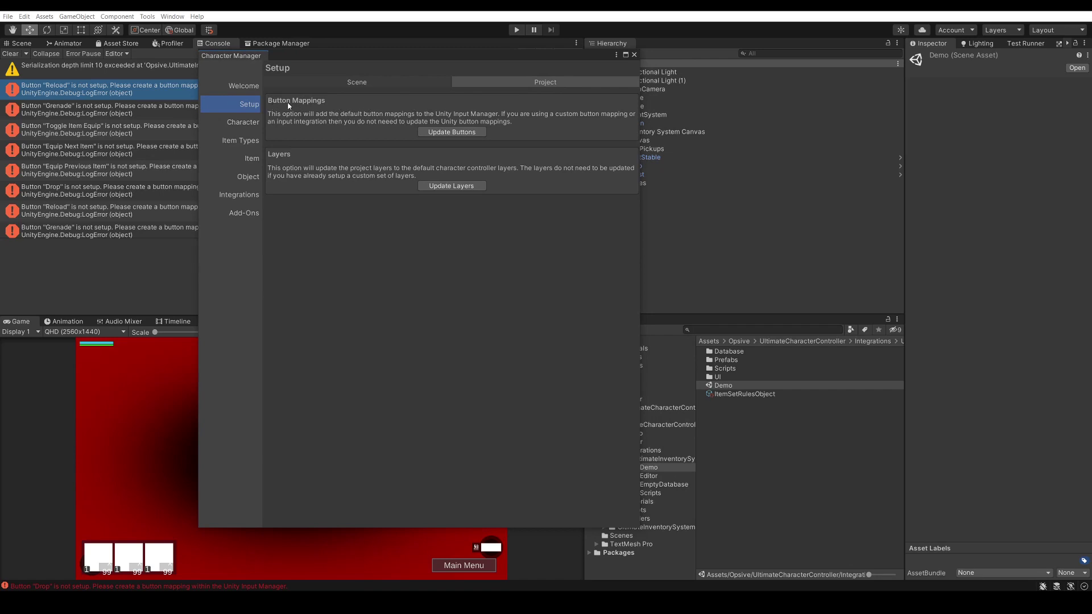
pyautogui.click(458, 133)
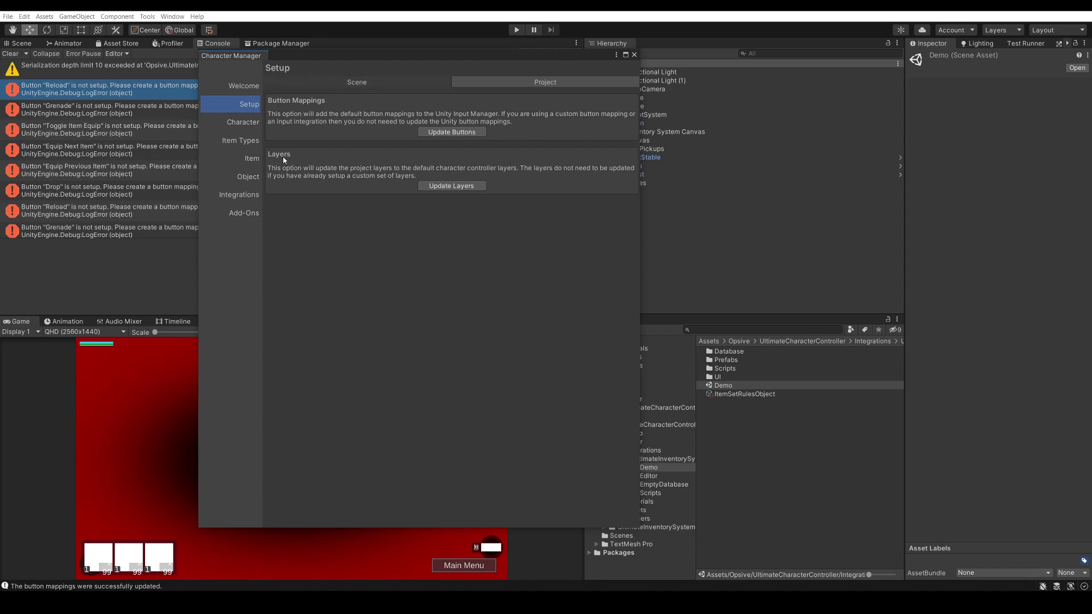
pyautogui.click(451, 186)
# - Close the Character Manager, set the Game view to 16:9 Aspect, and start Play again
pyautogui.click(634, 55)
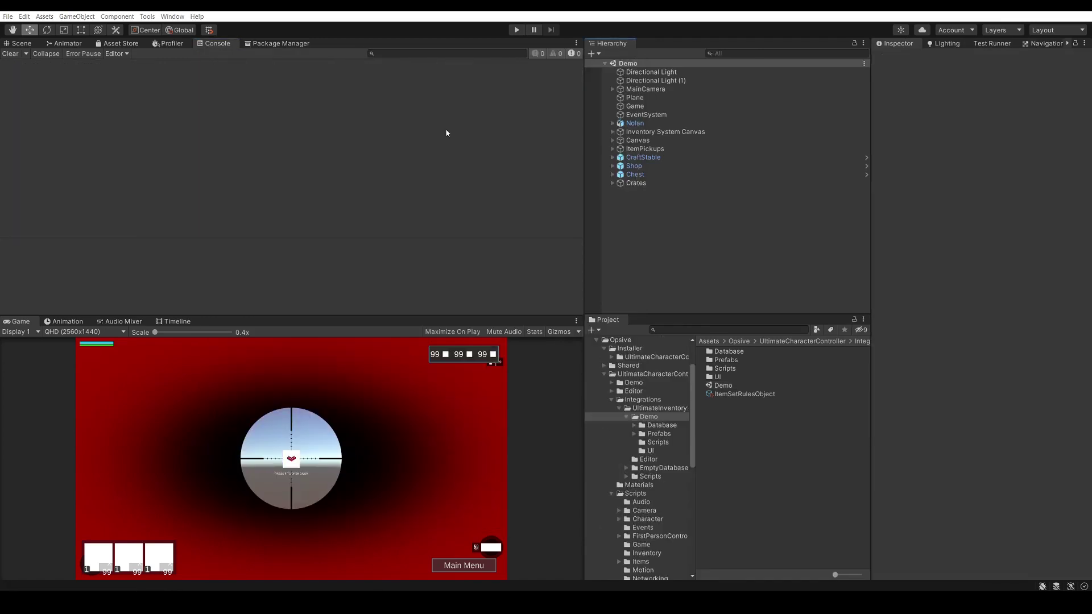
pyautogui.click(94, 332)
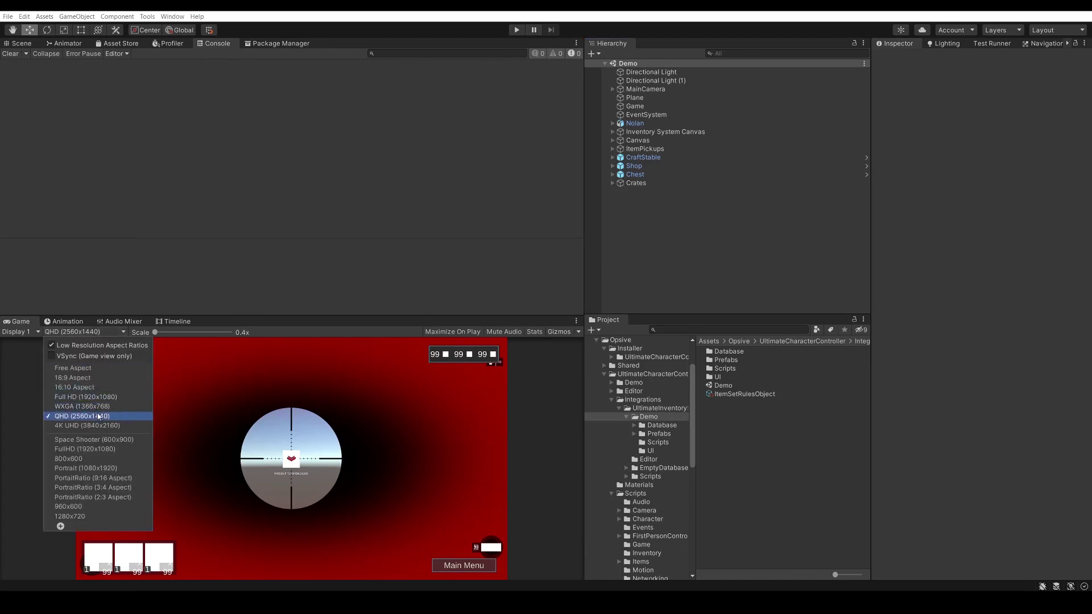
pyautogui.click(94, 377)
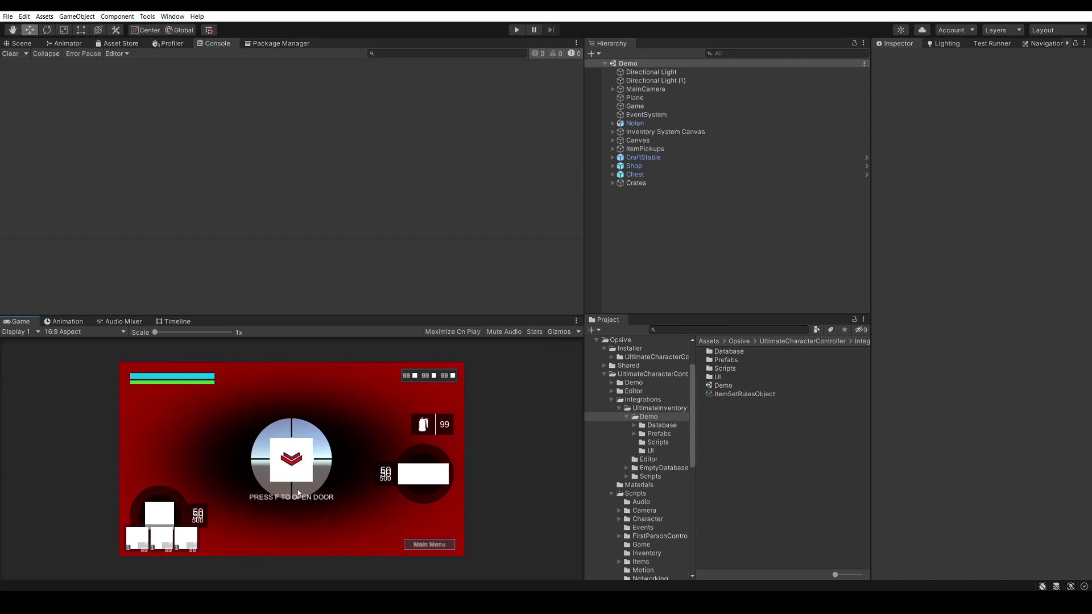
pyautogui.click(516, 30)
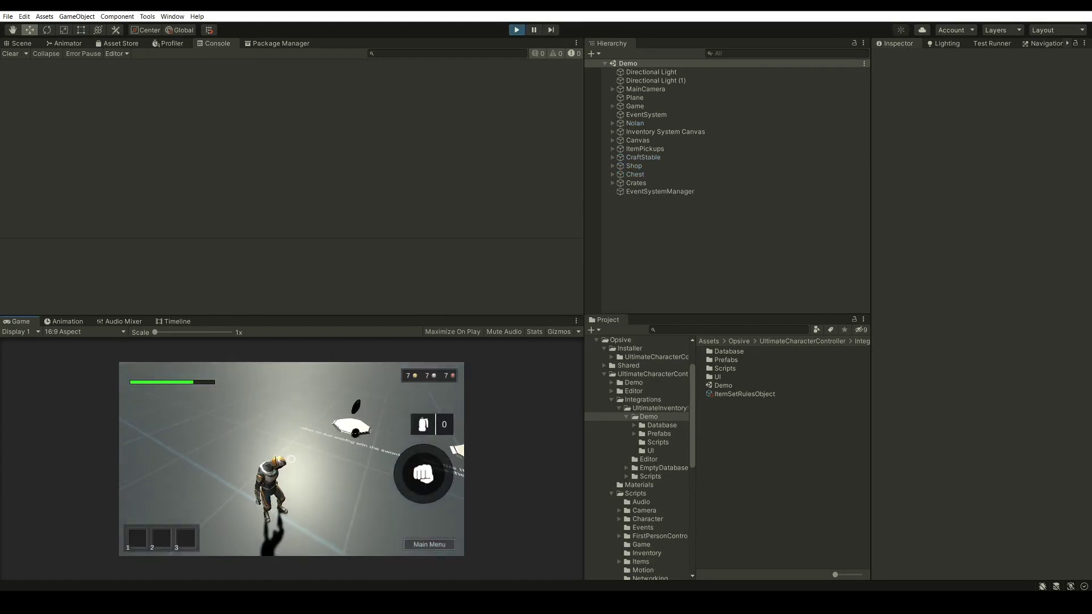
# - Run the character toward the house, picking up a shield and the Excalibur sword
pyautogui.press('w')
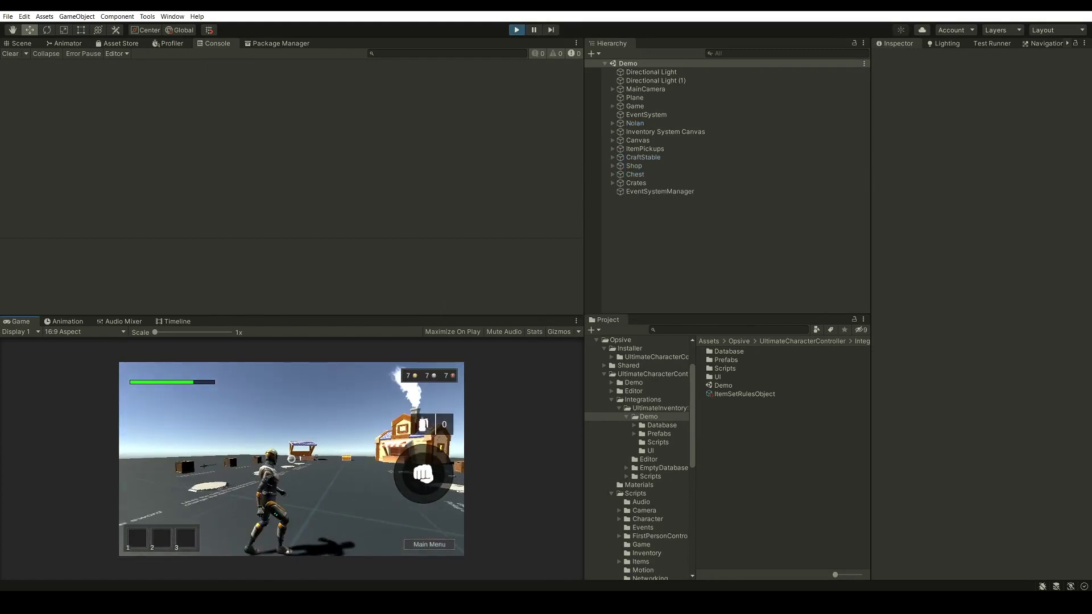
pyautogui.press('w')
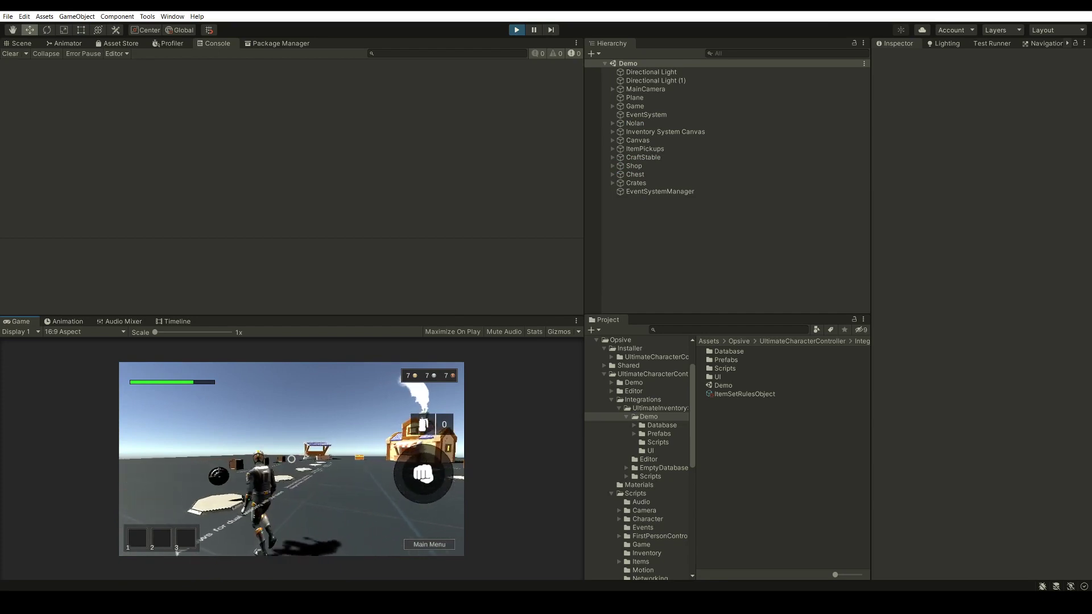
pyautogui.press('w')
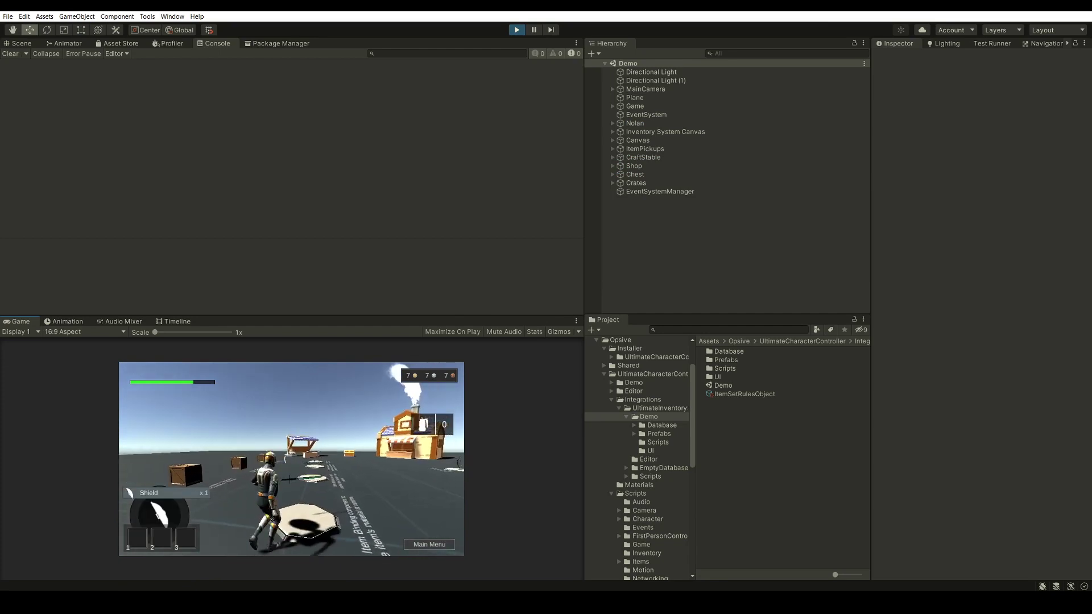
pyautogui.press('w')
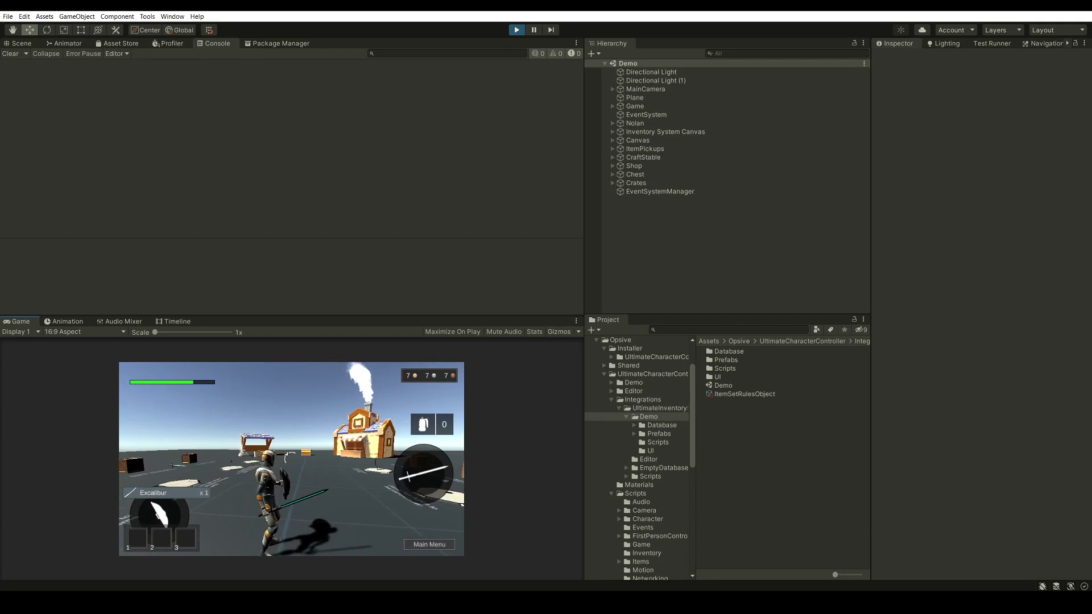
# - Equip the assault rifle from the in-game inventory and fire it
pyautogui.press('i')
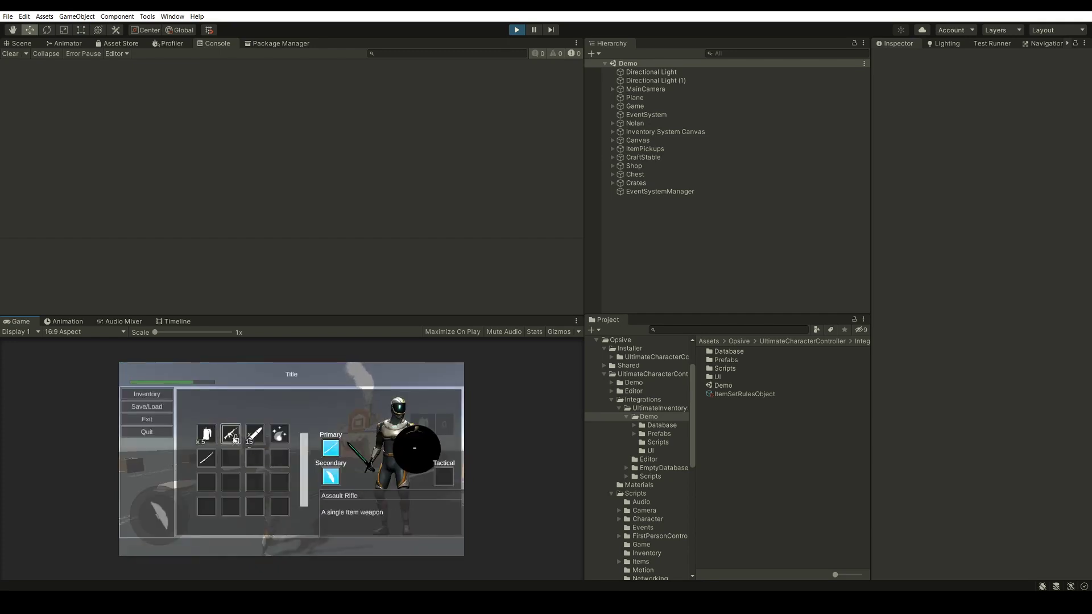
pyautogui.click(231, 441)
pyautogui.click(232, 441)
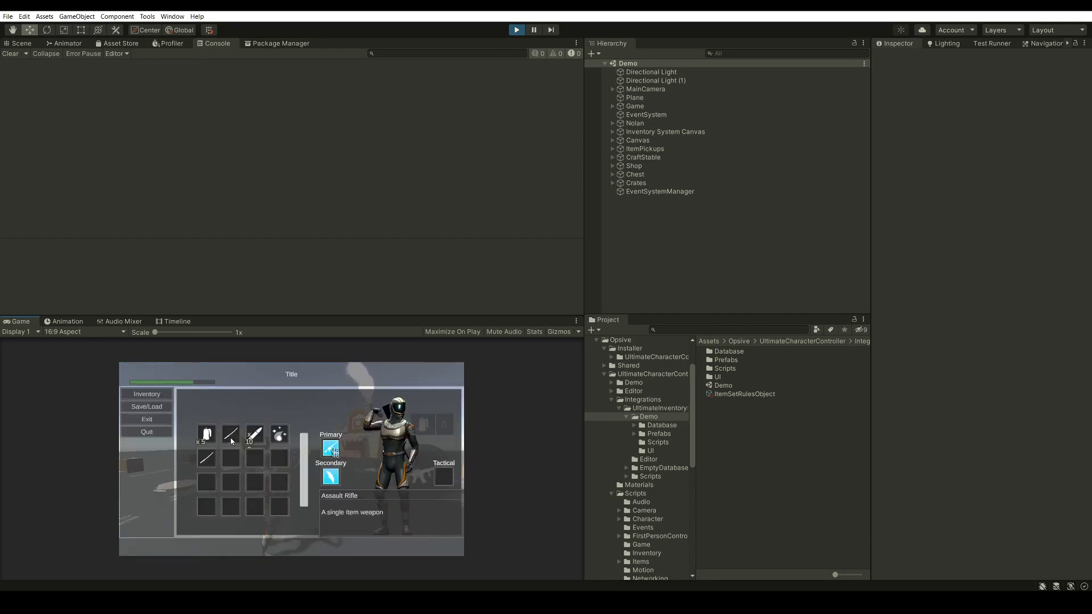
pyautogui.press('i')
pyautogui.click(291, 460)
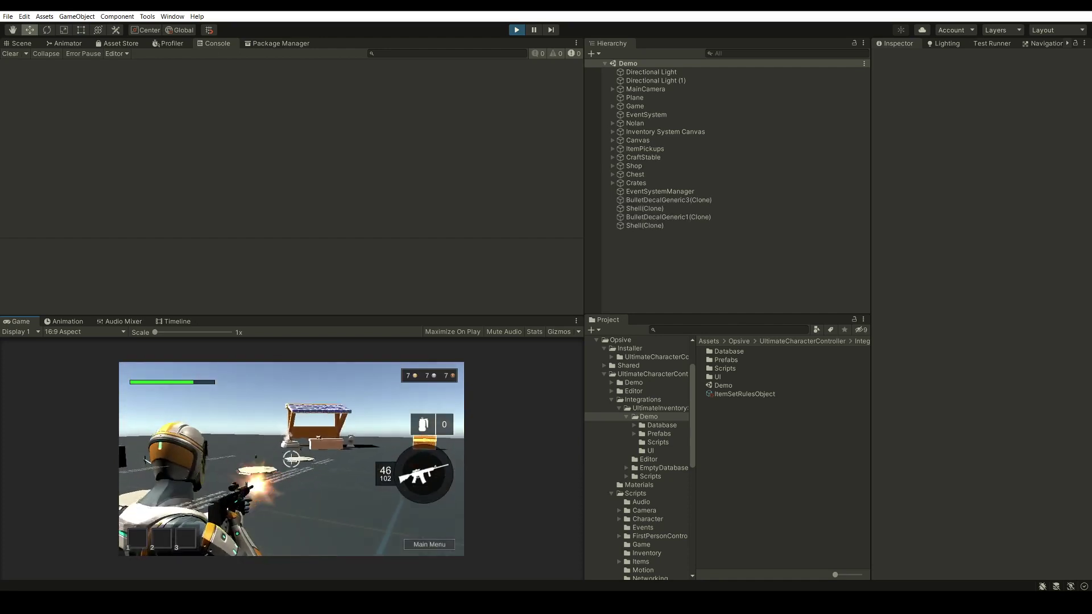
pyautogui.click(291, 459)
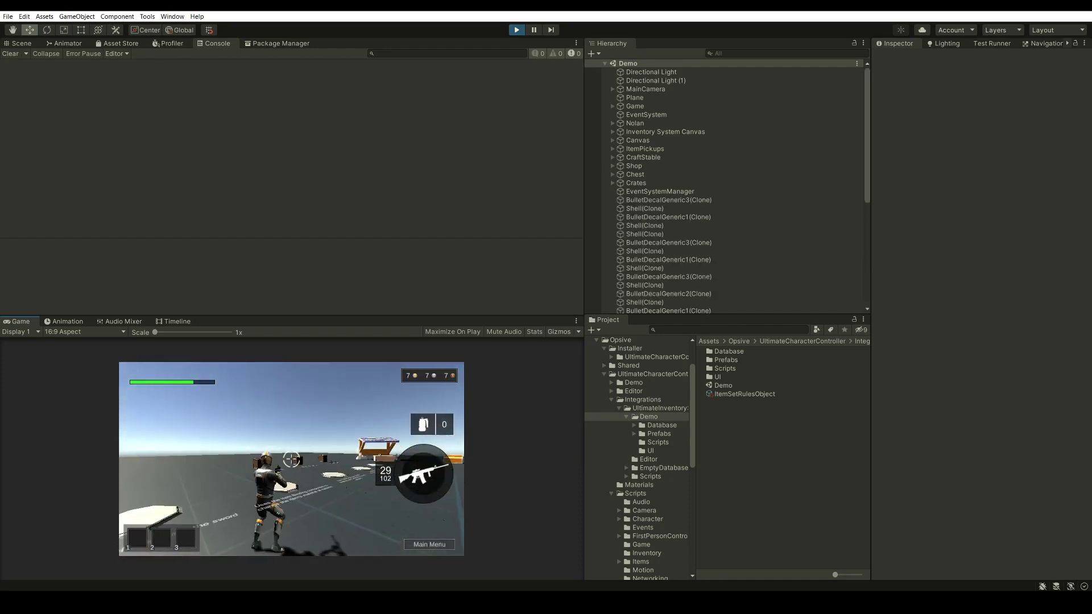
# - Walk toward the house, reopen the inventory, and select Nolan in the Hierarchy
pyautogui.press('w')
pyautogui.press('w')
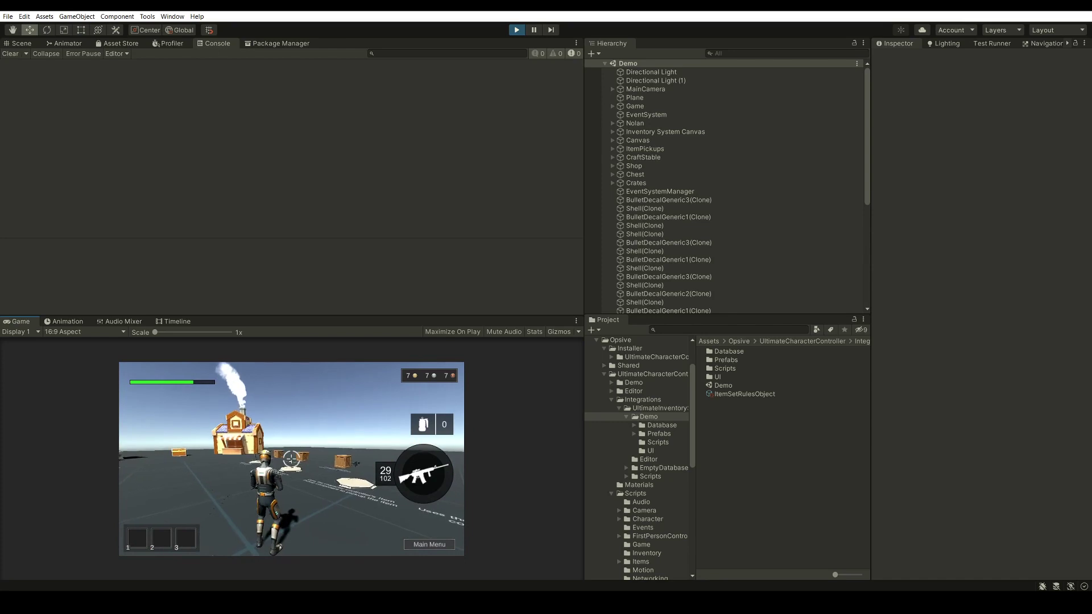
pyautogui.press('i')
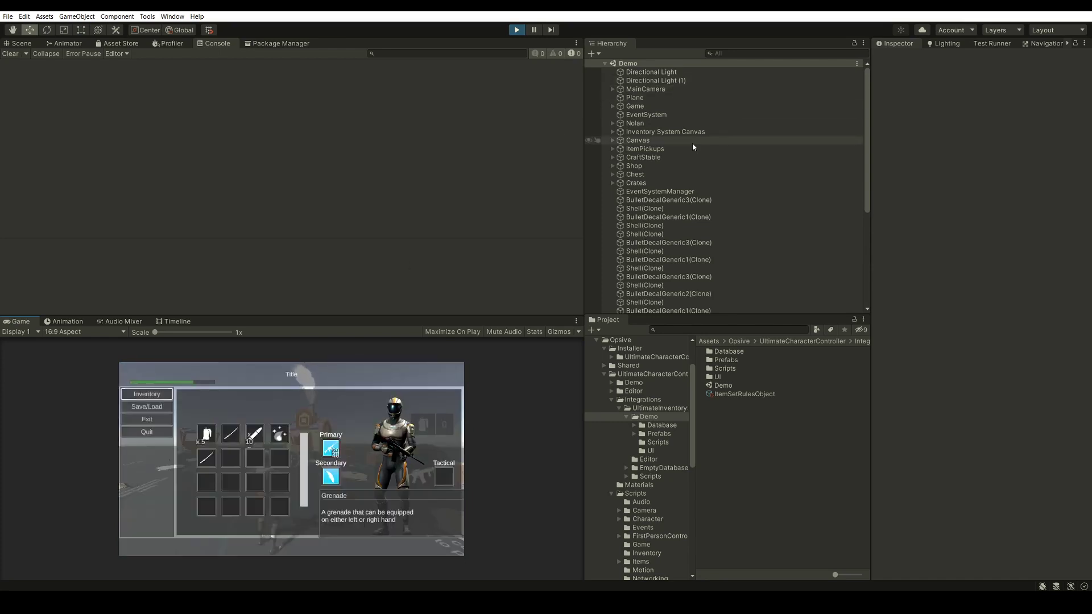
pyautogui.click(642, 126)
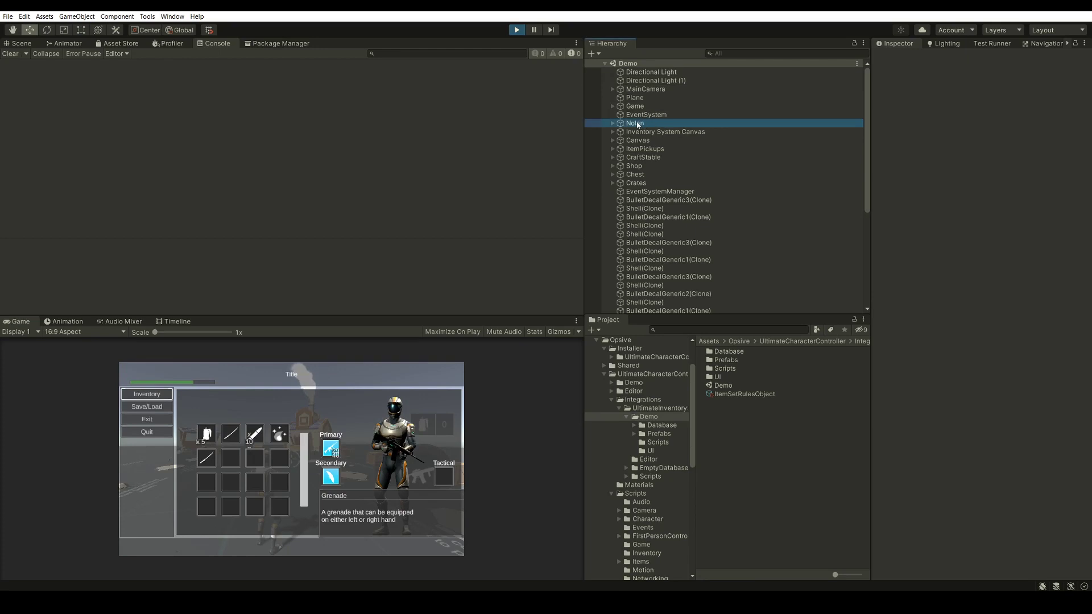
# - Scroll Nolan's Inspector to the Character Inventory Bridge and Inventory components
pyautogui.scroll(-3, 924, 174)
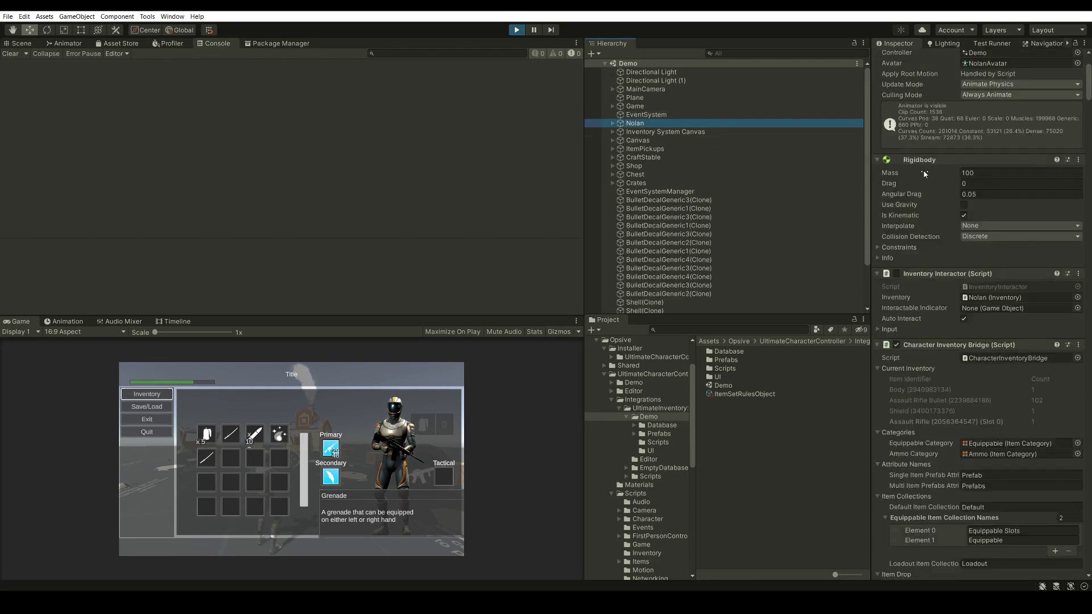
pyautogui.scroll(-3, 924, 174)
pyautogui.scroll(-3, 926, 176)
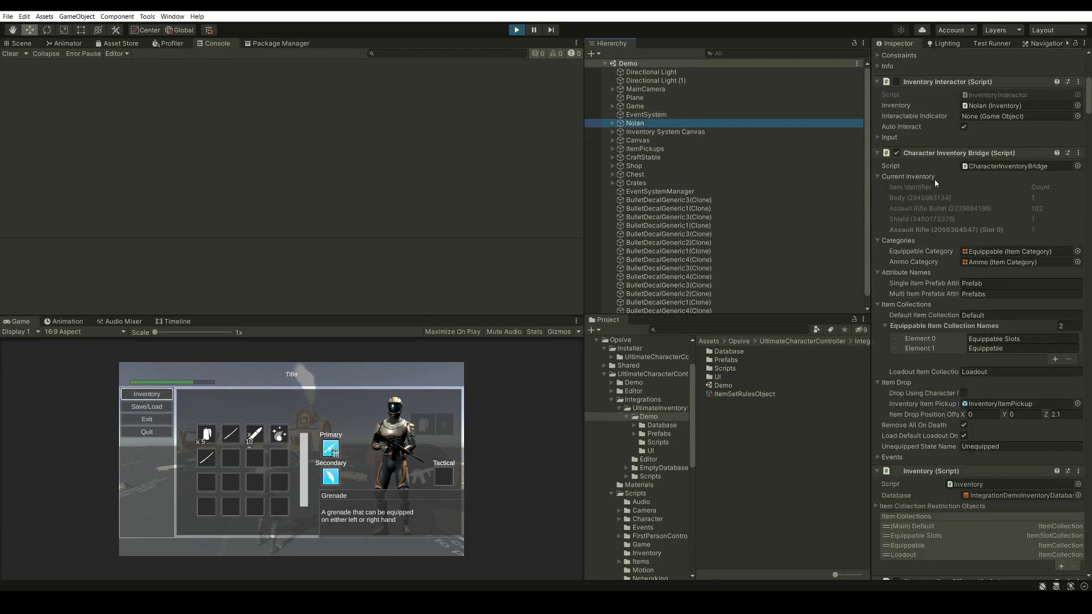
pyautogui.scroll(-3, 933, 179)
pyautogui.scroll(3, 944, 91)
pyautogui.scroll(-3, 941, 174)
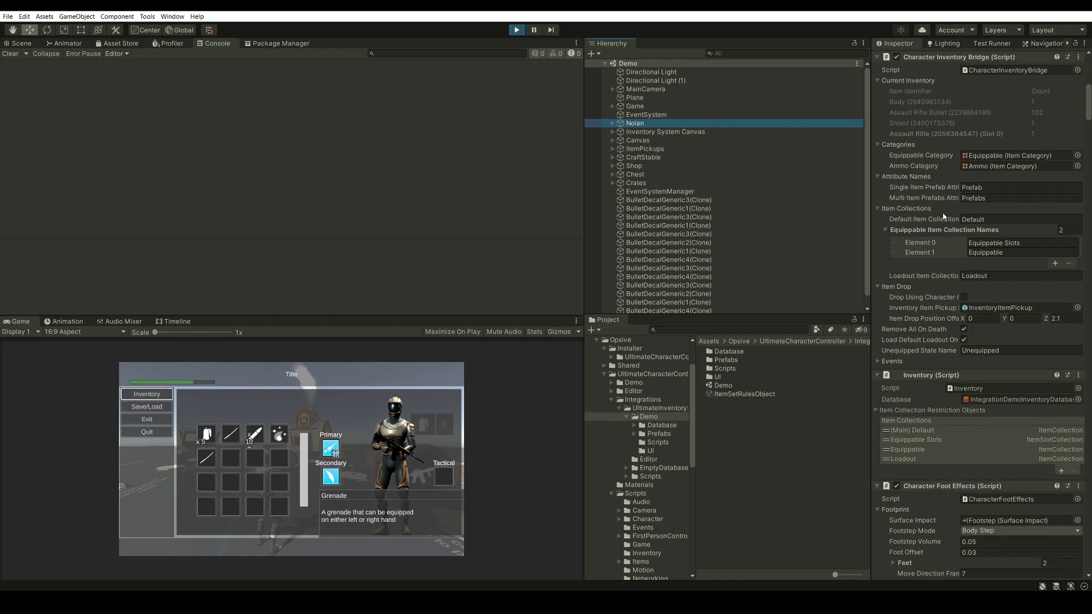
pyautogui.scroll(-3, 989, 199)
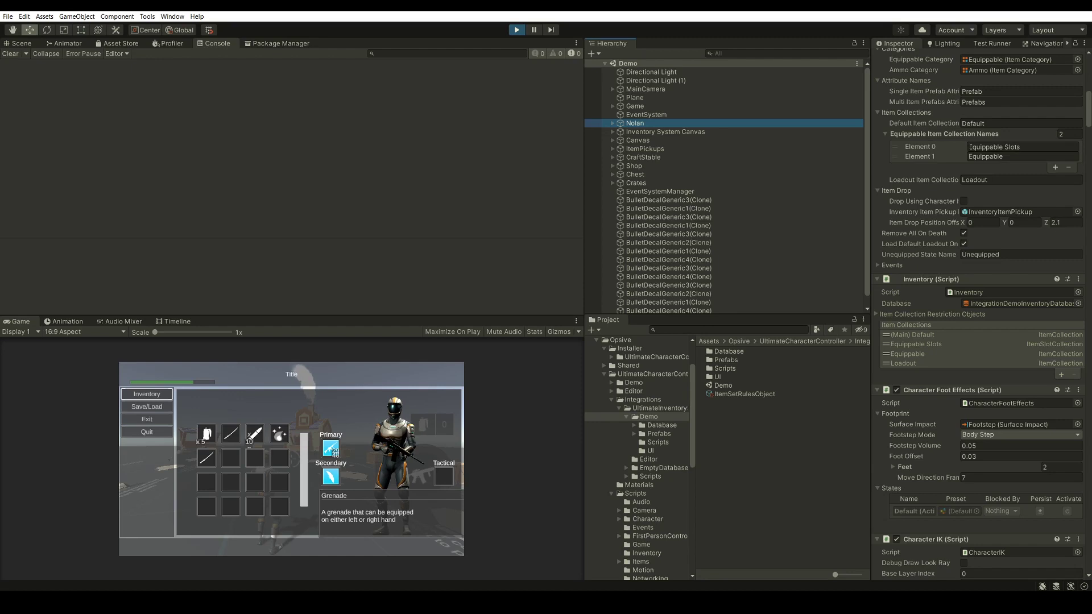
pyautogui.scroll(3, 951, 165)
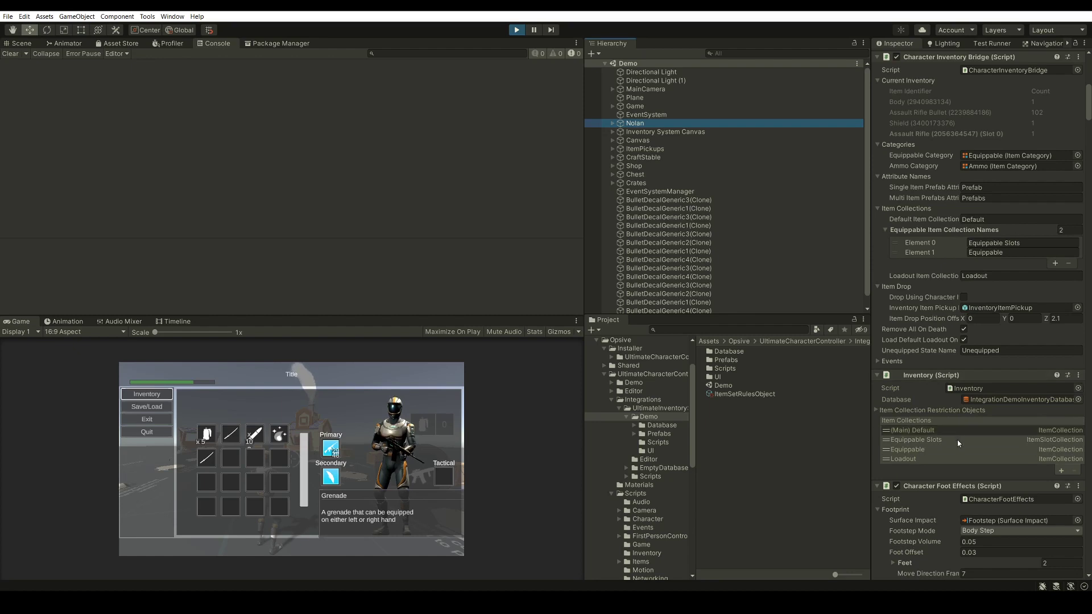
pyautogui.scroll(-3, 957, 439)
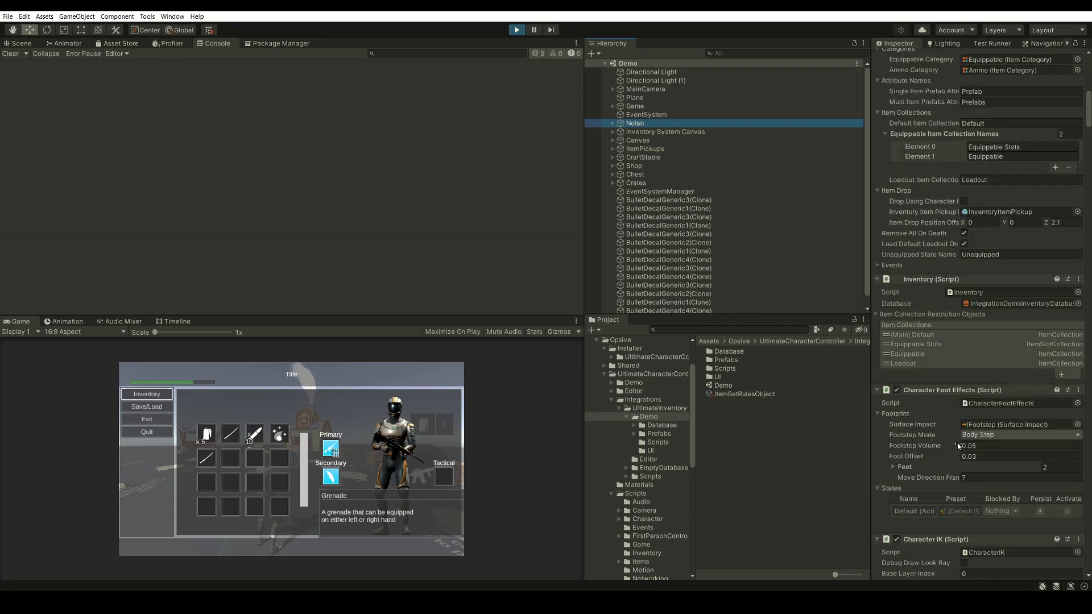
# - Ping and inspect the Equippable Slots item slot set asset, then return to Nolan's Equippable Slots
pyautogui.click(931, 344)
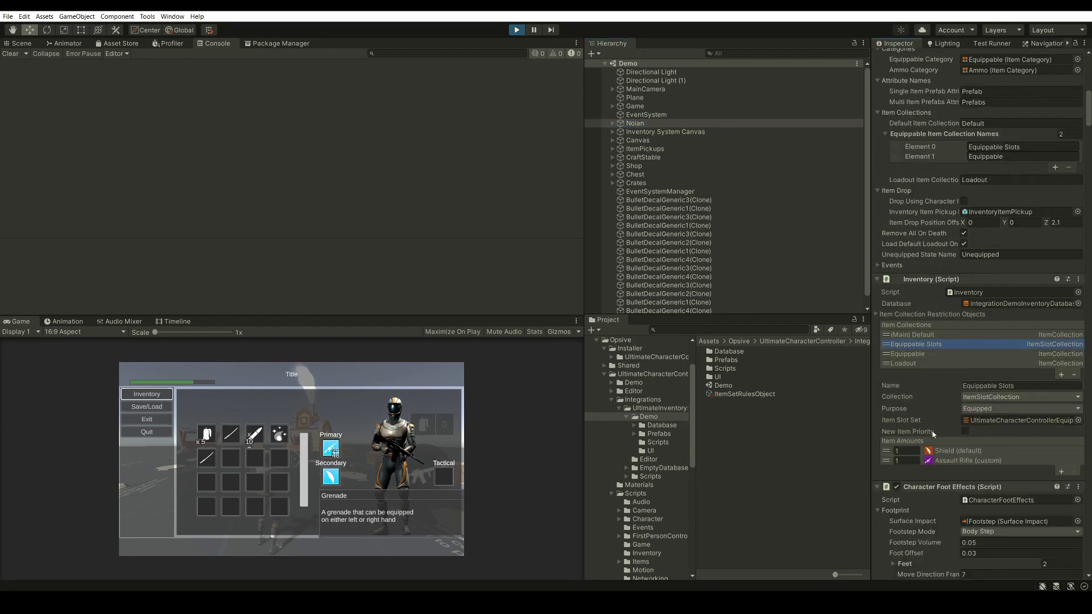
pyautogui.click(989, 421)
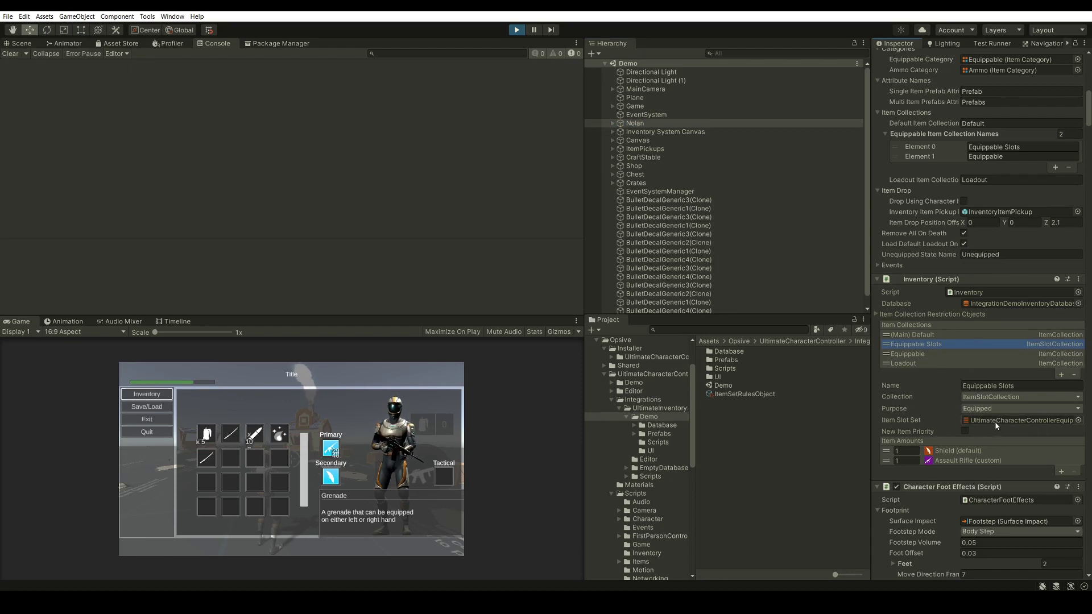
pyautogui.click(730, 514)
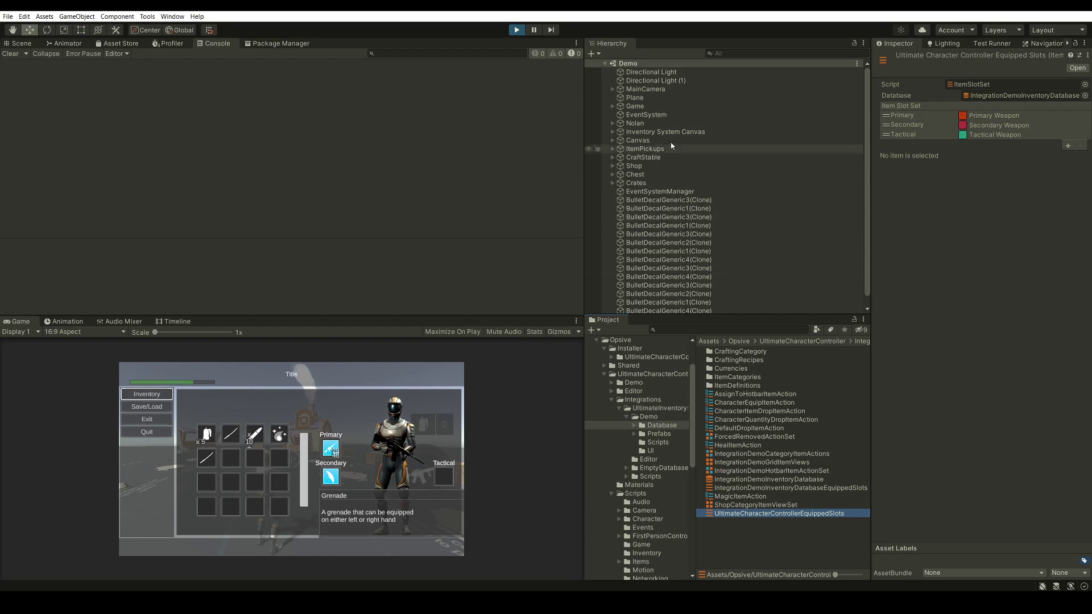
pyautogui.click(639, 123)
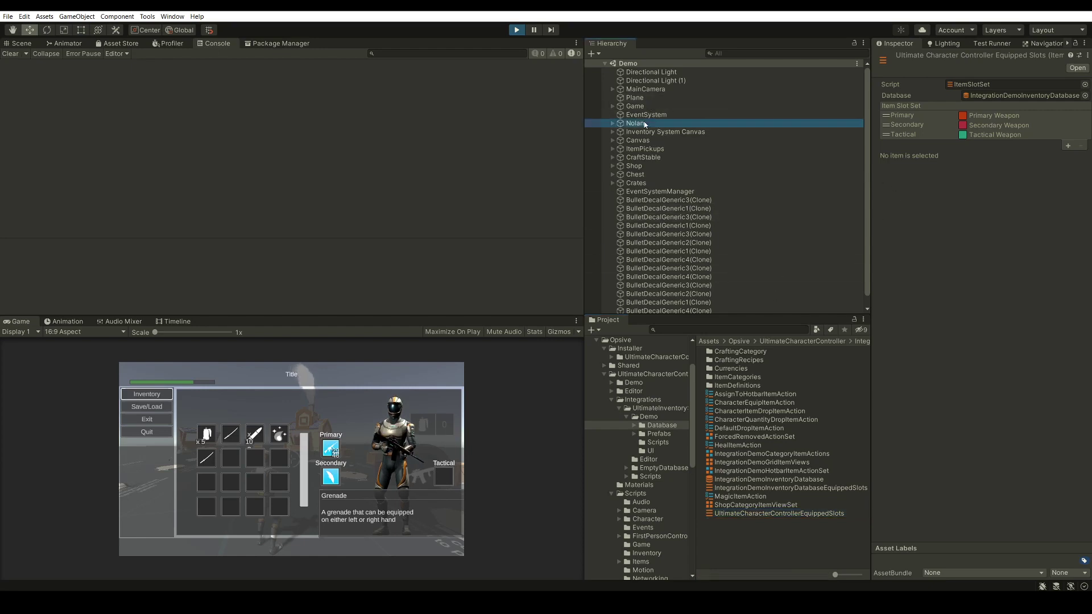
pyautogui.scroll(-15, 961, 271)
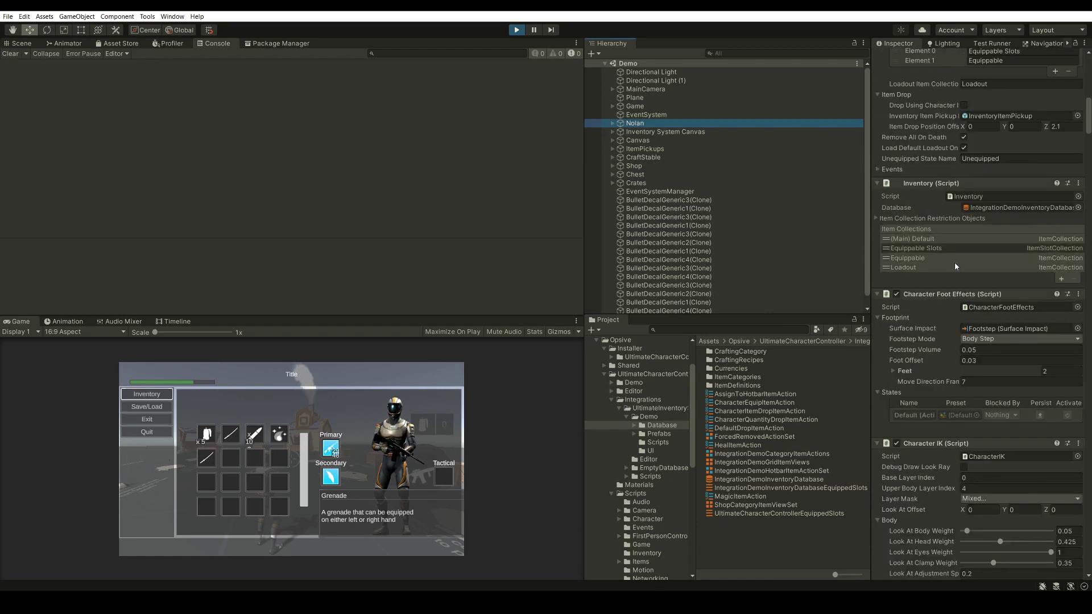
pyautogui.click(942, 251)
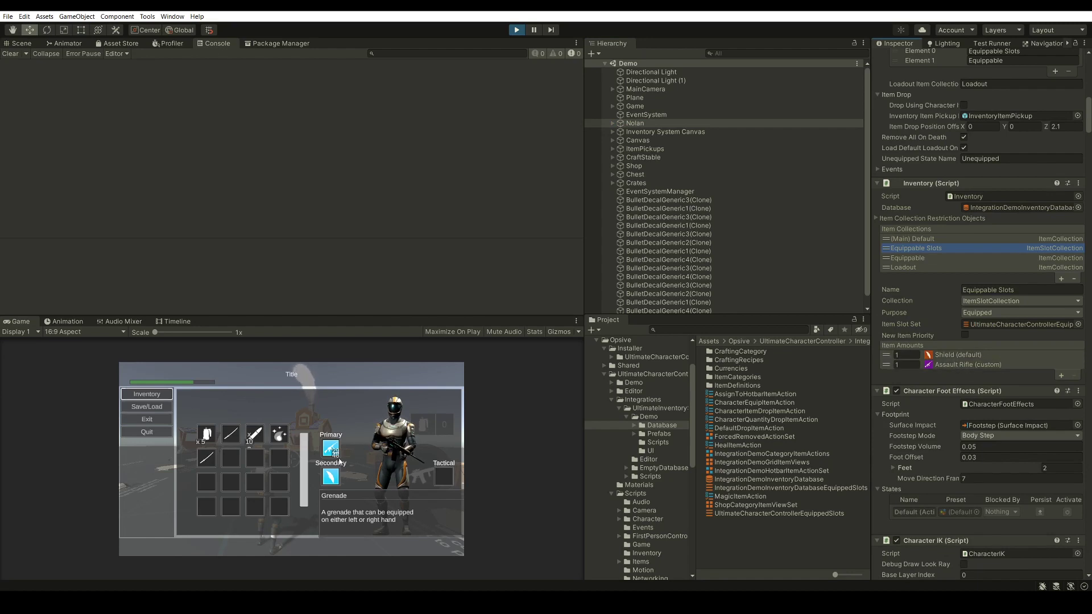
# - Compare the Equippable Slots and Equippable item collections' settings and items
pyautogui.click(935, 257)
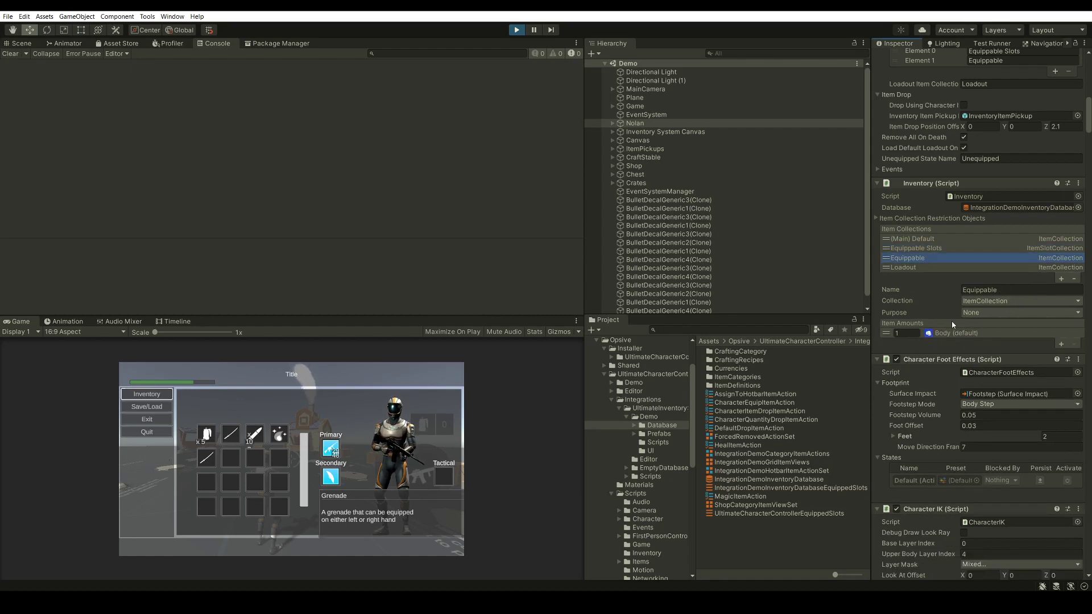
pyautogui.click(937, 249)
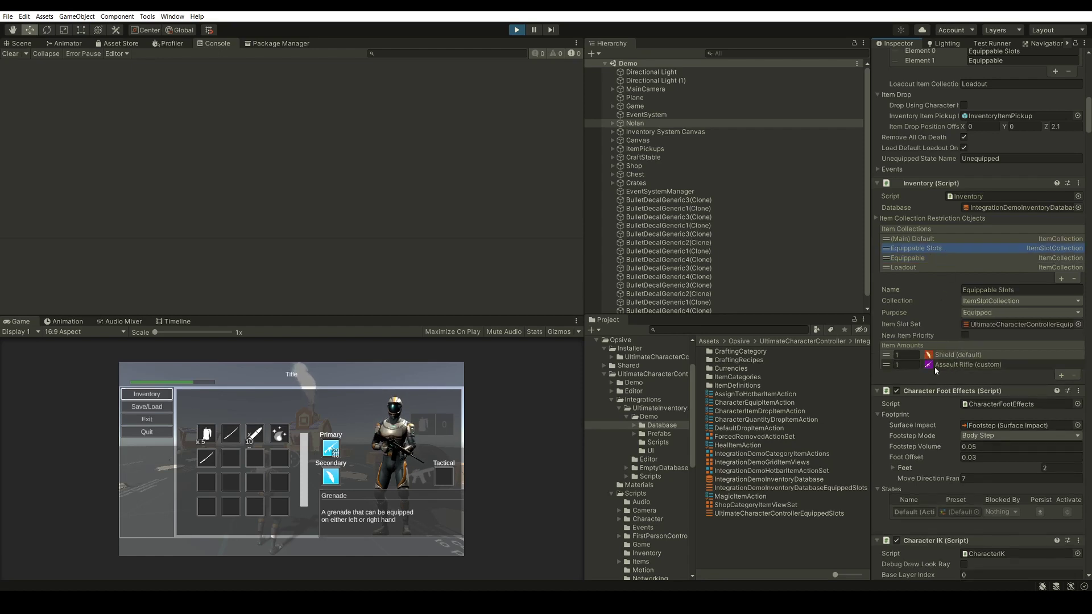
pyautogui.click(929, 258)
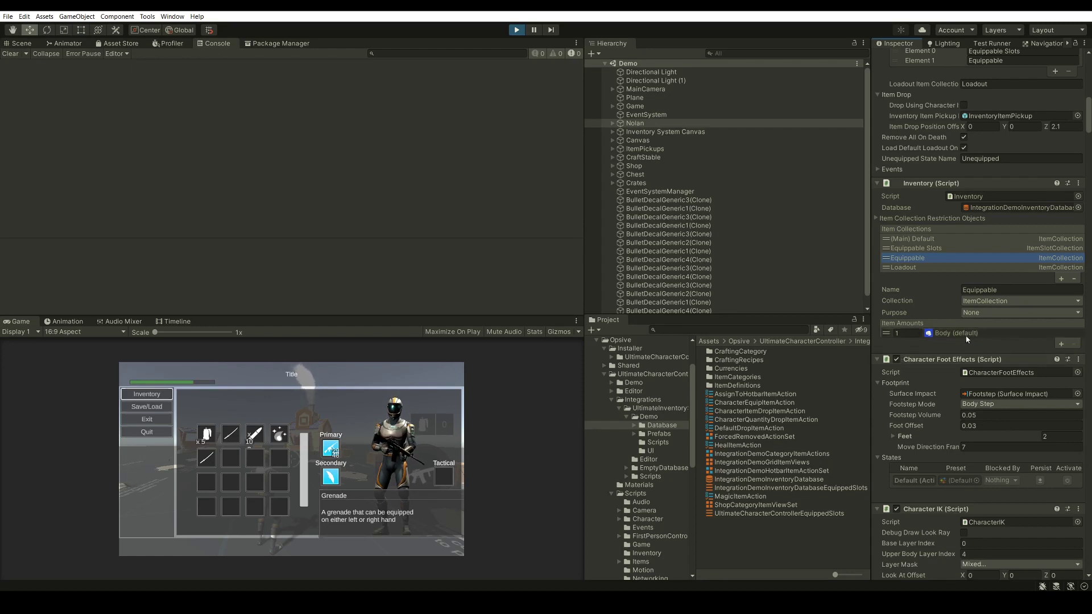
pyautogui.click(933, 249)
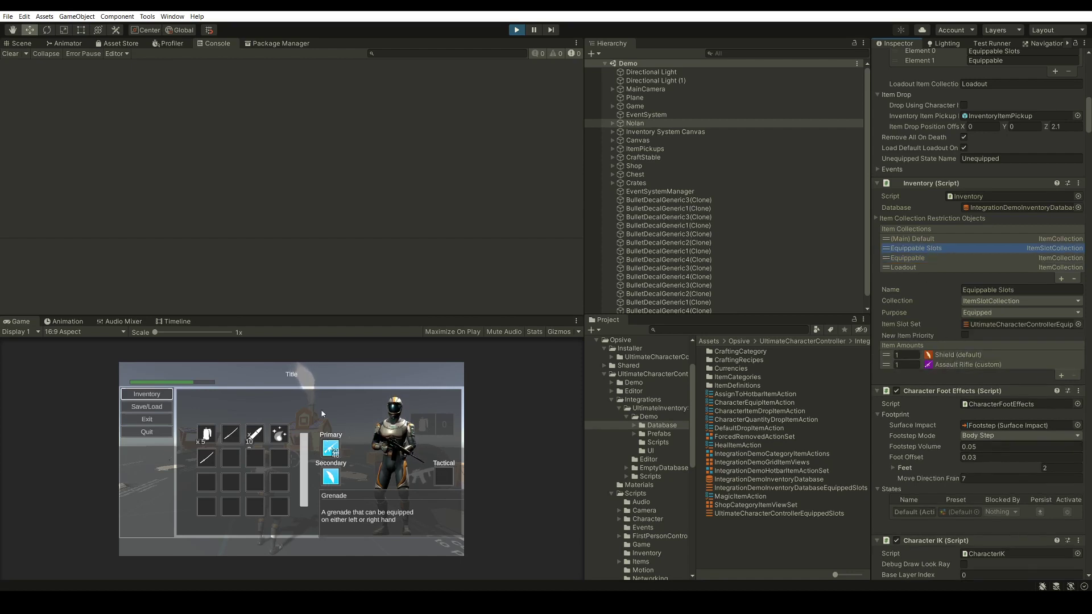
pyautogui.click(931, 259)
pyautogui.click(931, 252)
pyautogui.click(930, 257)
pyautogui.scroll(3, 943, 260)
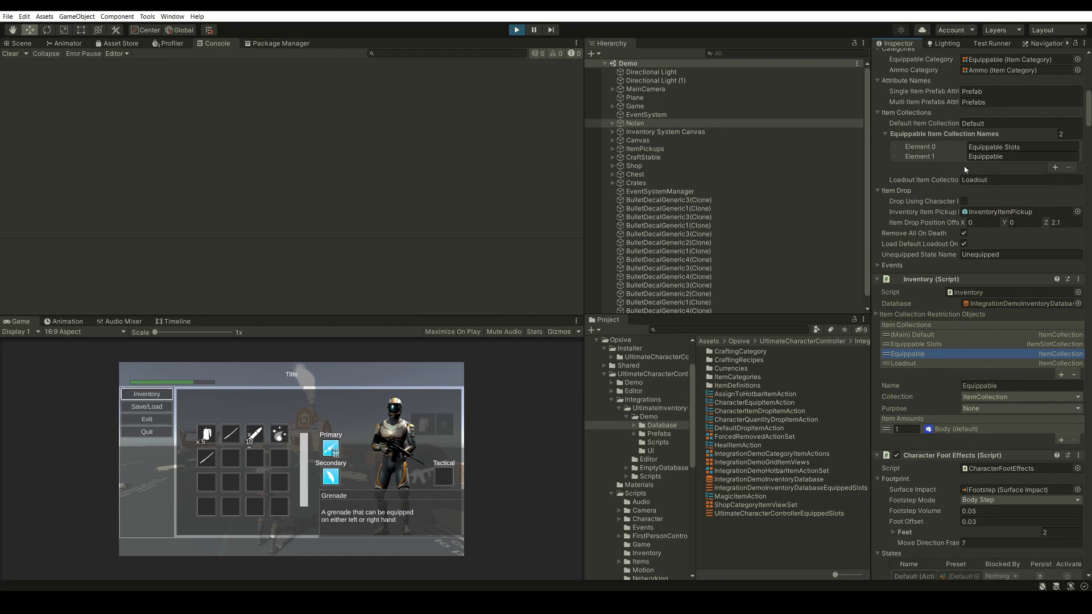
# - Compare (Main) Default with Loadout, ending on Loadout's Grenades, Assault Rifle, bullets, Fireball and Excalibur
pyautogui.click(927, 345)
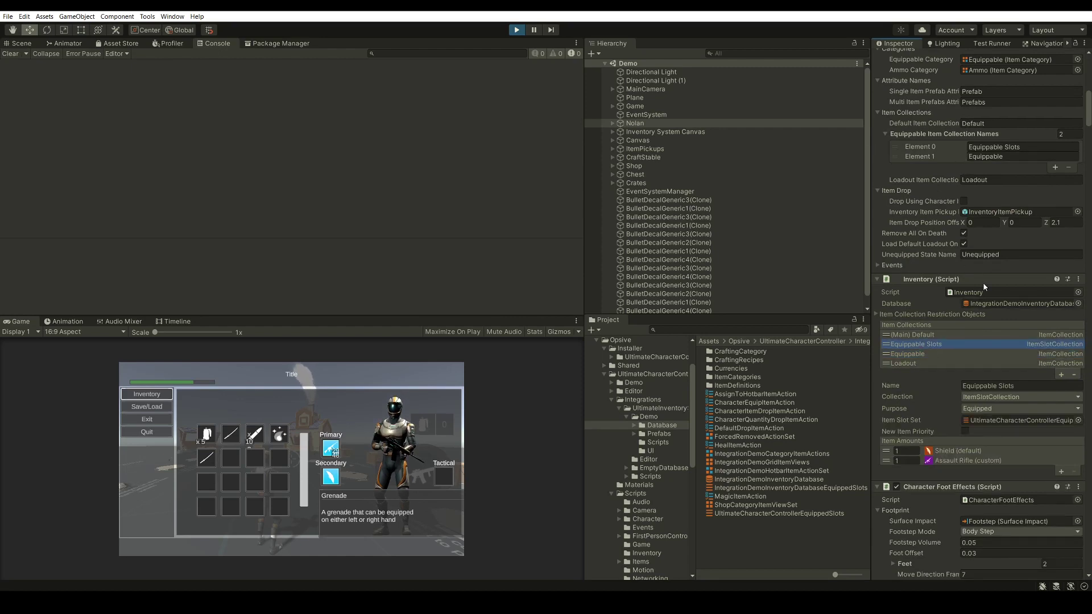
pyautogui.click(919, 364)
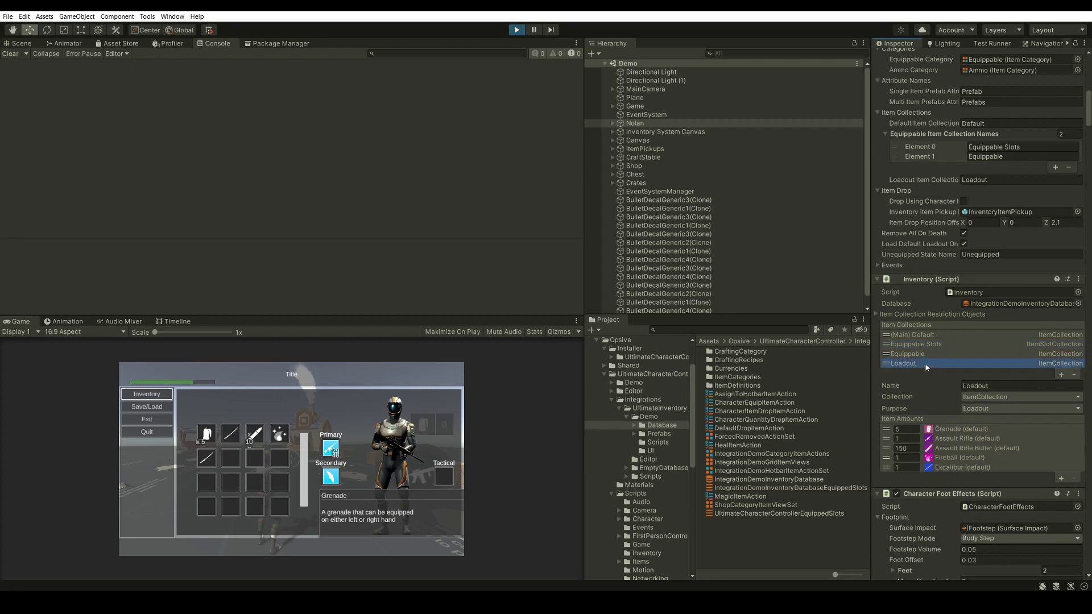
pyautogui.click(916, 336)
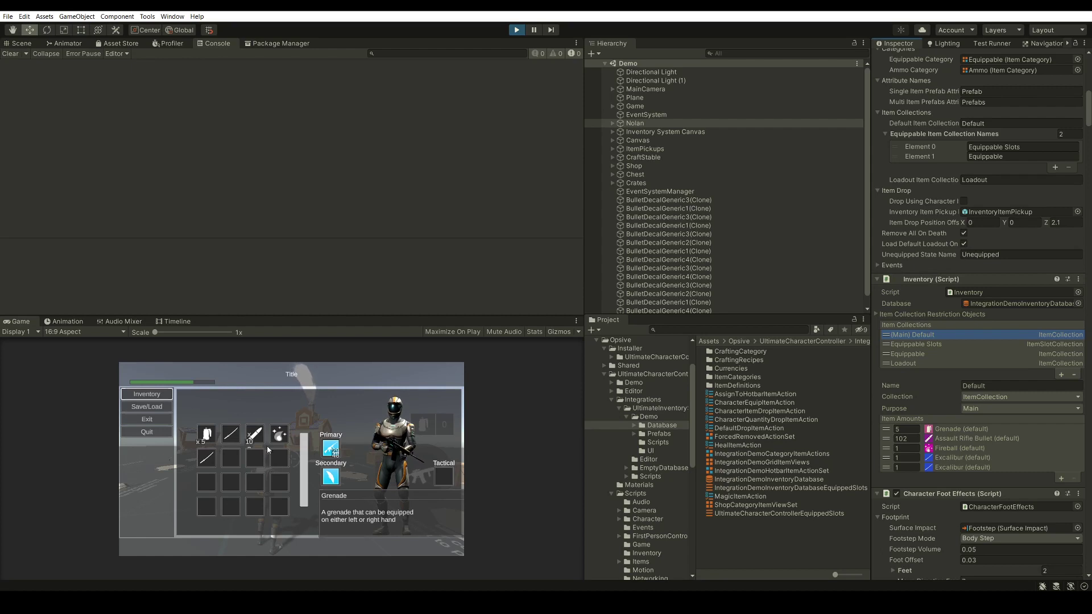
pyautogui.click(913, 363)
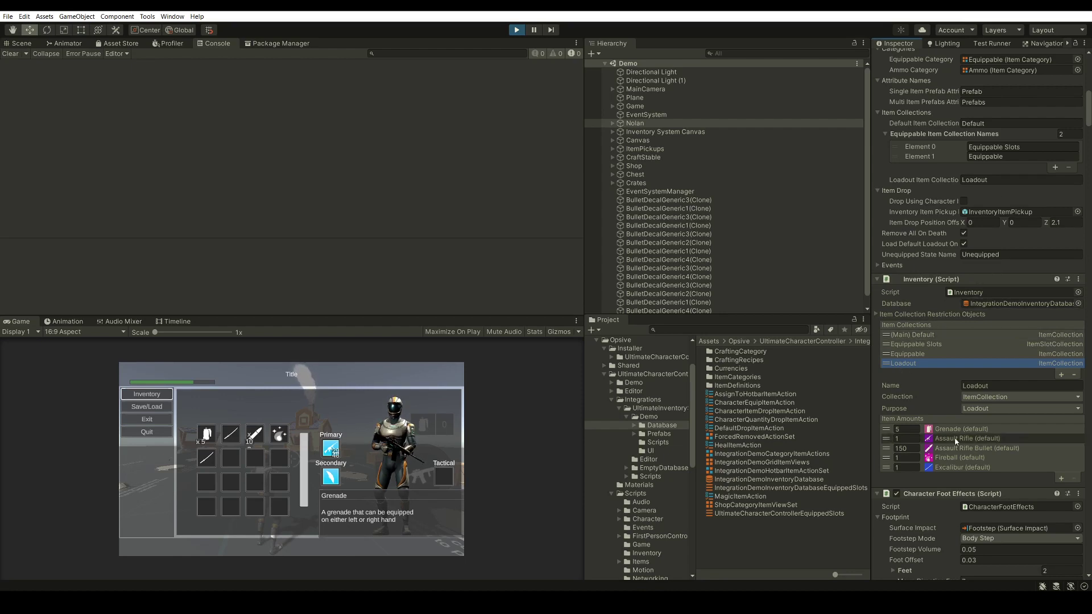
pyautogui.click(929, 335)
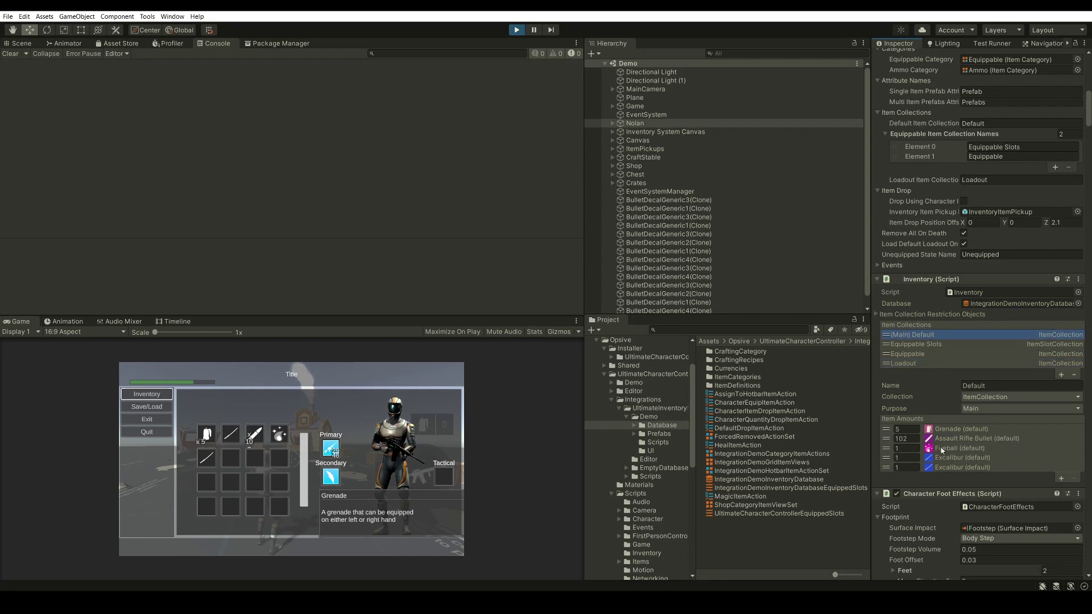
pyautogui.click(910, 364)
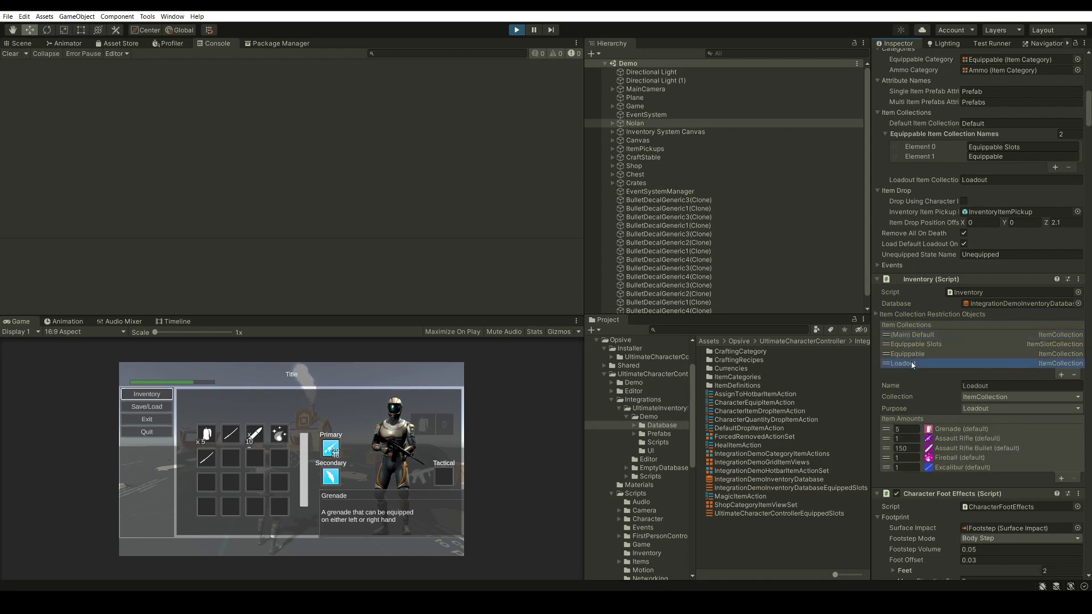
pyautogui.moveTo(910, 362)
pyautogui.mouseDown()
pyautogui.moveTo(908, 334)
pyautogui.moveTo(905, 365)
pyautogui.mouseUp()
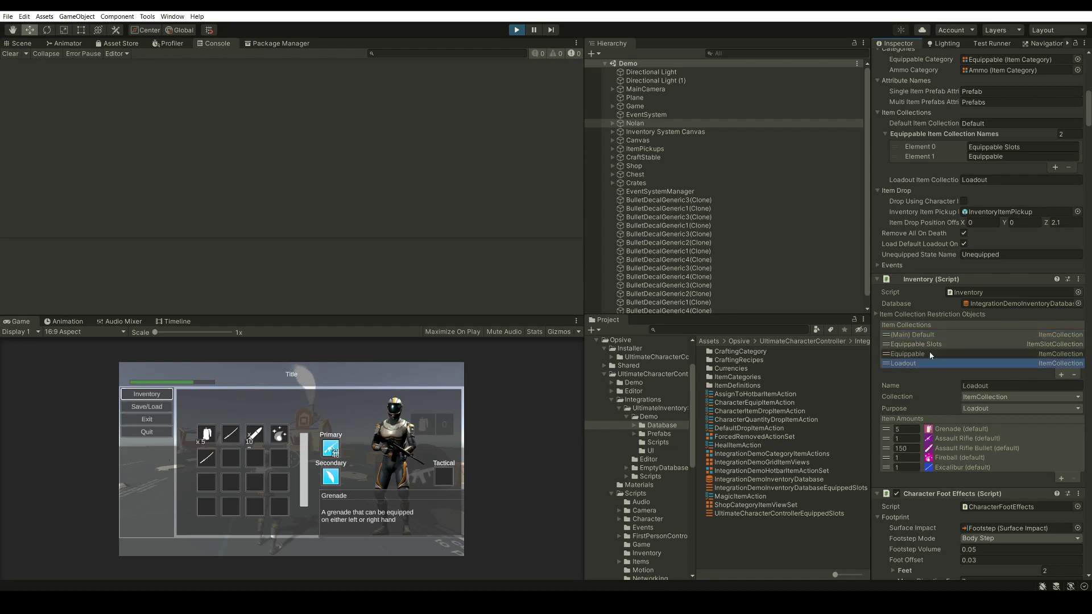
pyautogui.scroll(-5, 926, 292)
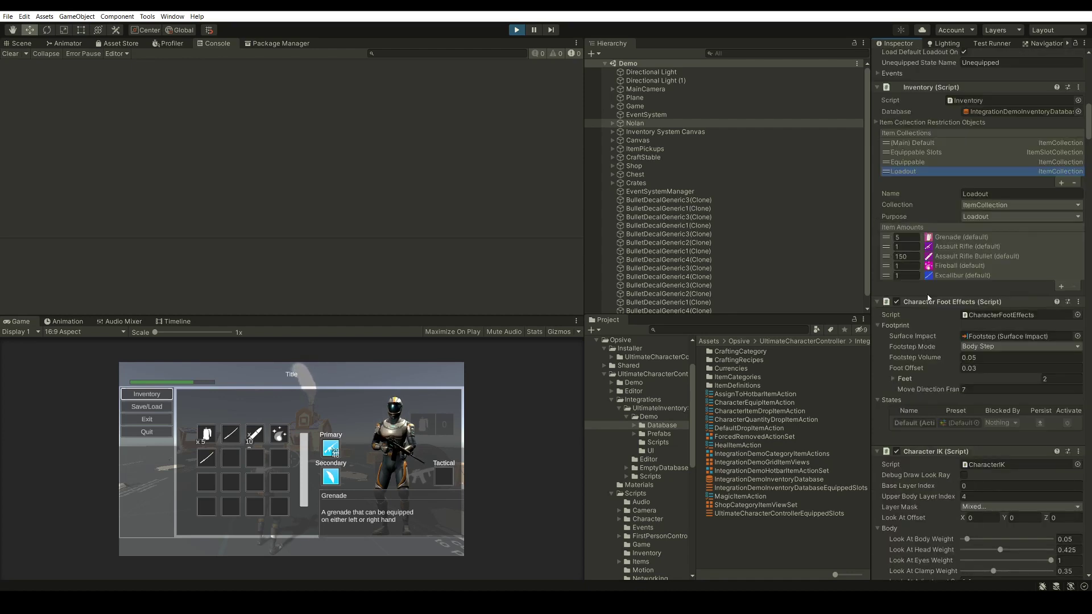
# - Show the Item Set Manager's Equippable rules: SwordShield, Sword, SingleGun and DualPistols
pyautogui.scroll(-7, 928, 297)
pyautogui.scroll(-9, 926, 273)
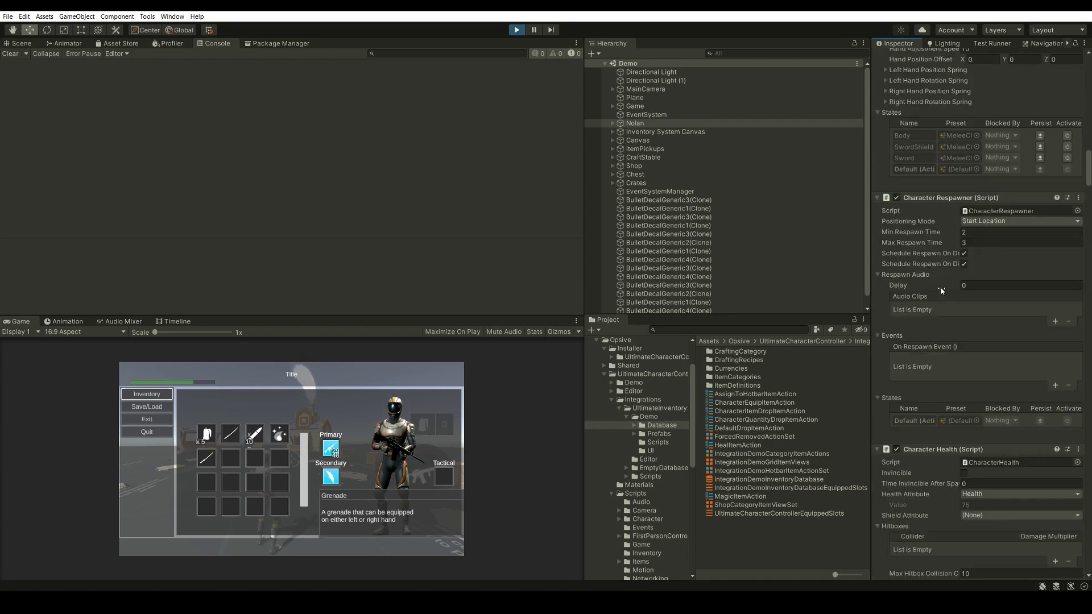
pyautogui.scroll(-15, 938, 260)
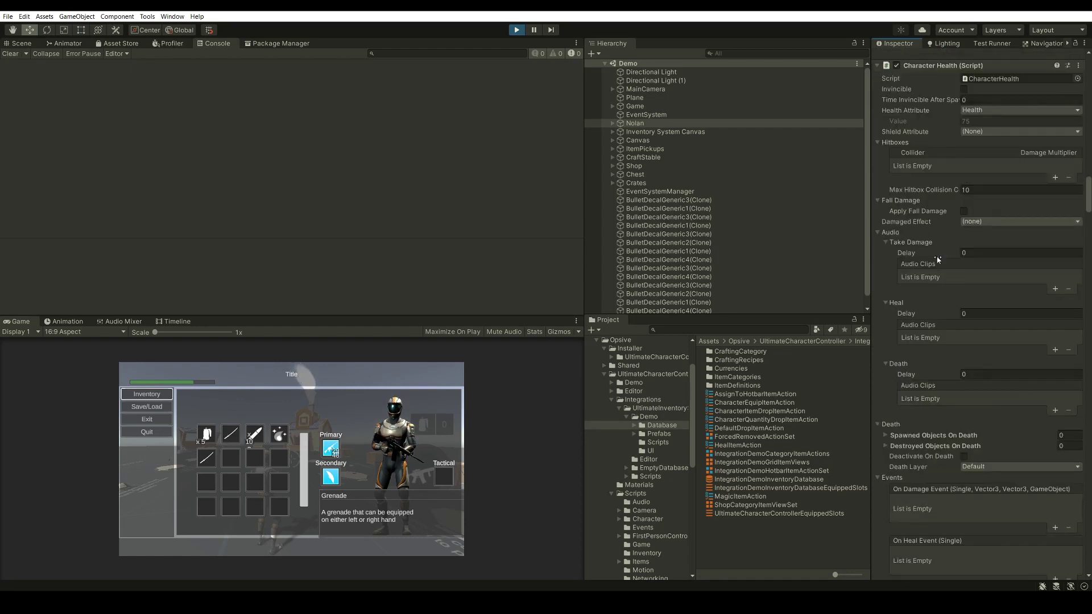
pyautogui.scroll(-5, 937, 259)
pyautogui.scroll(-2, 937, 260)
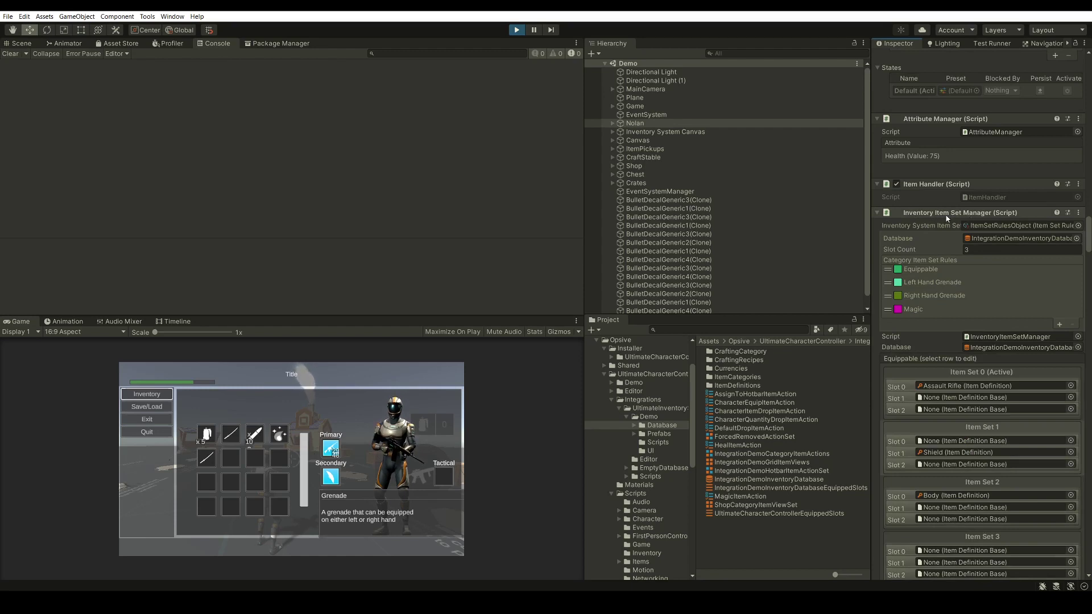
pyautogui.scroll(-2, 946, 217)
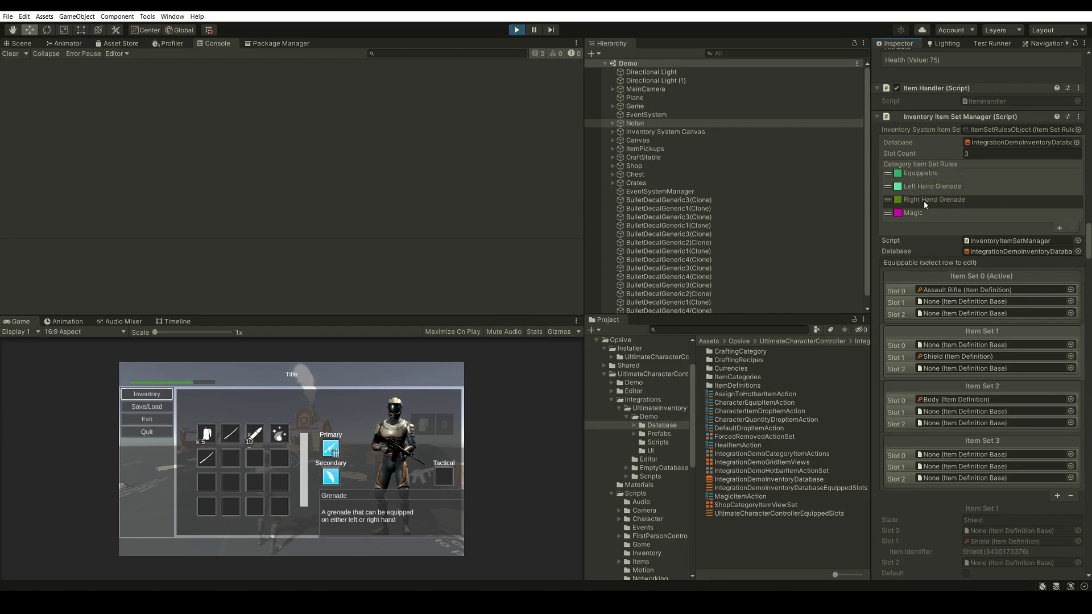
pyautogui.click(954, 176)
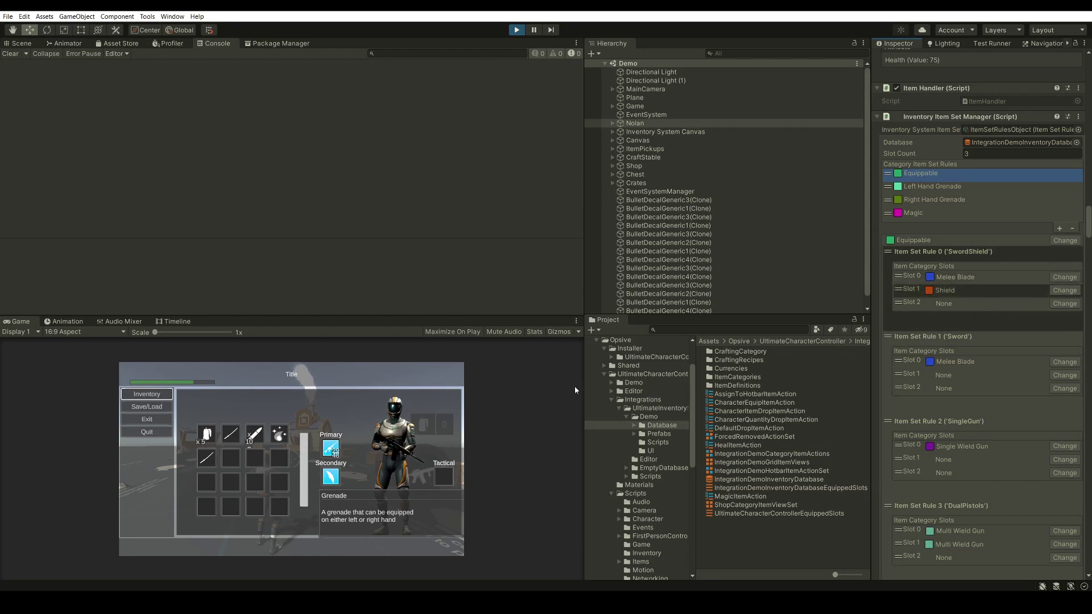
pyautogui.click(246, 447)
pyautogui.click(245, 439)
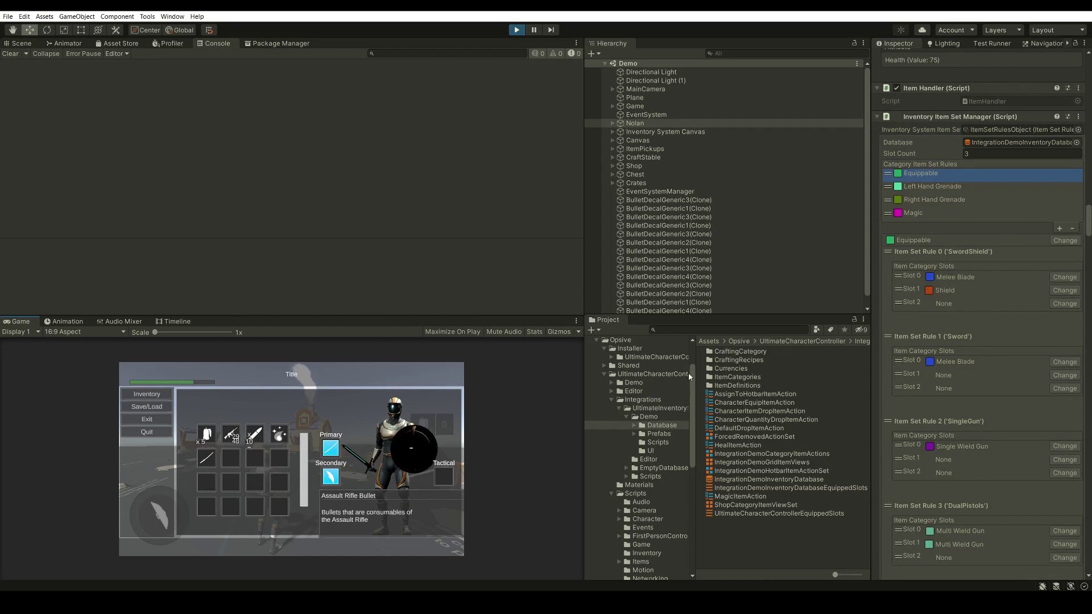
pyautogui.scroll(-3, 1001, 295)
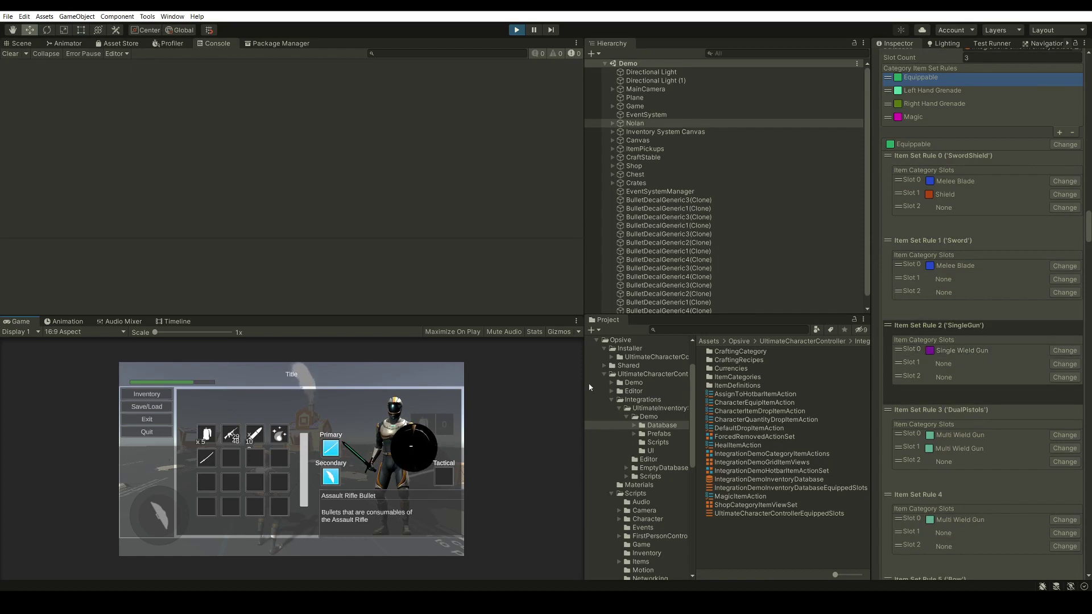
pyautogui.click(231, 436)
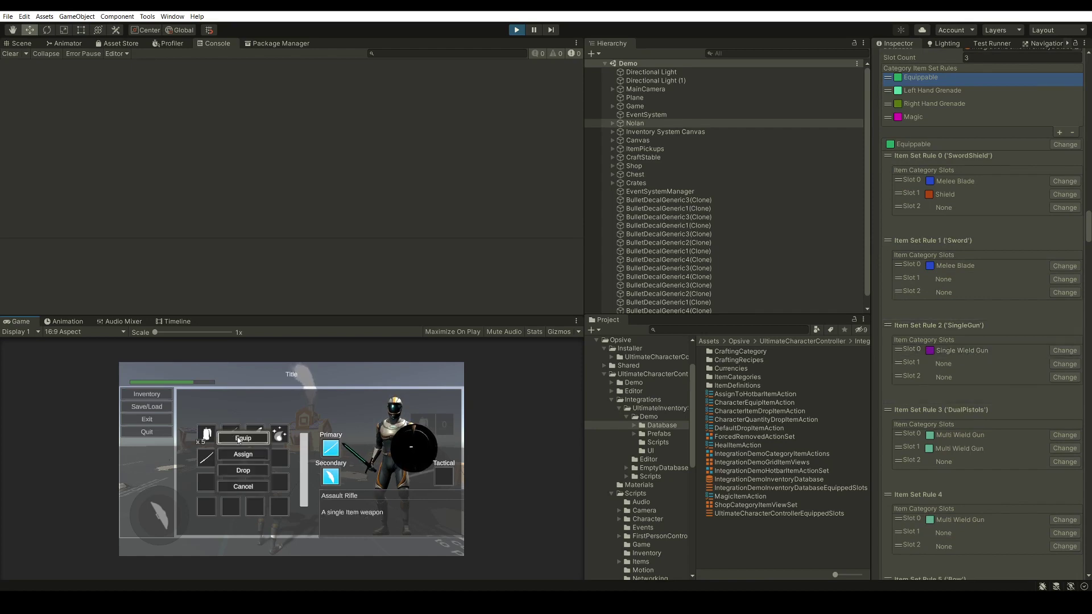
pyautogui.click(231, 437)
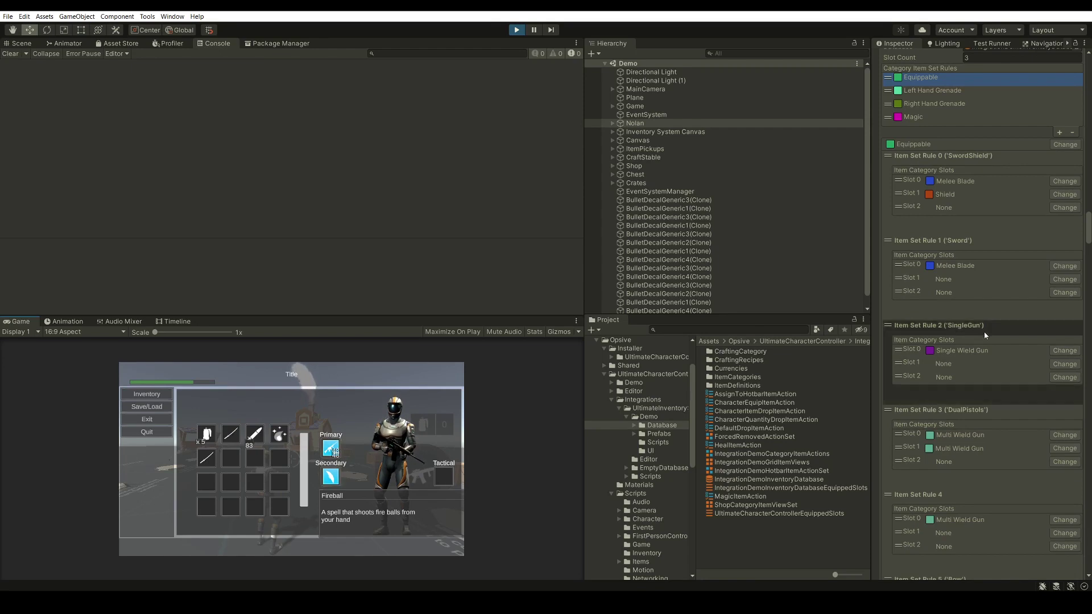
pyautogui.scroll(10, 983, 332)
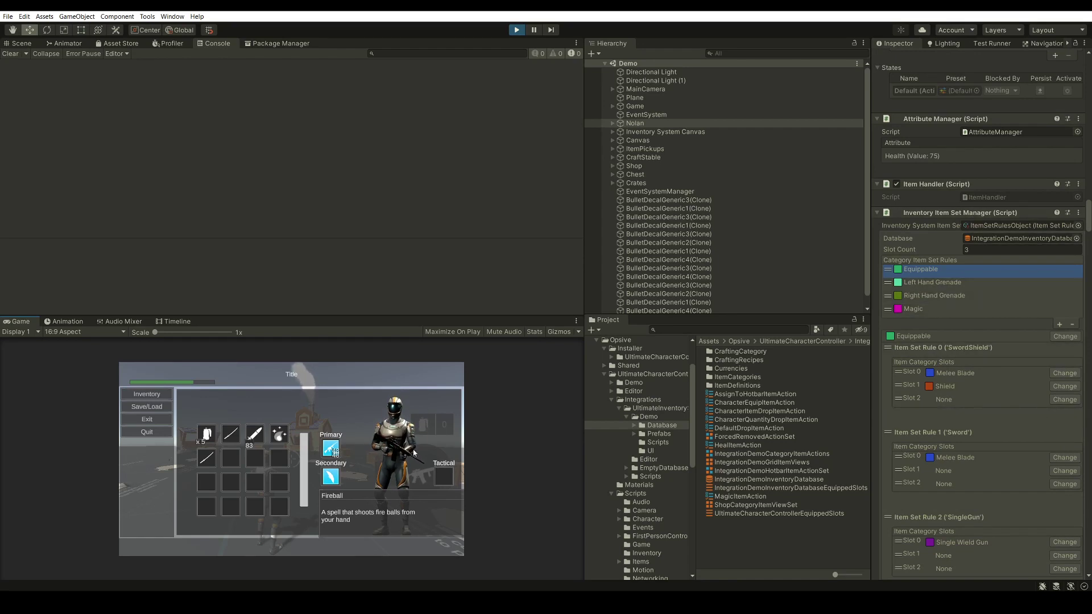
pyautogui.scroll(20, 1010, 305)
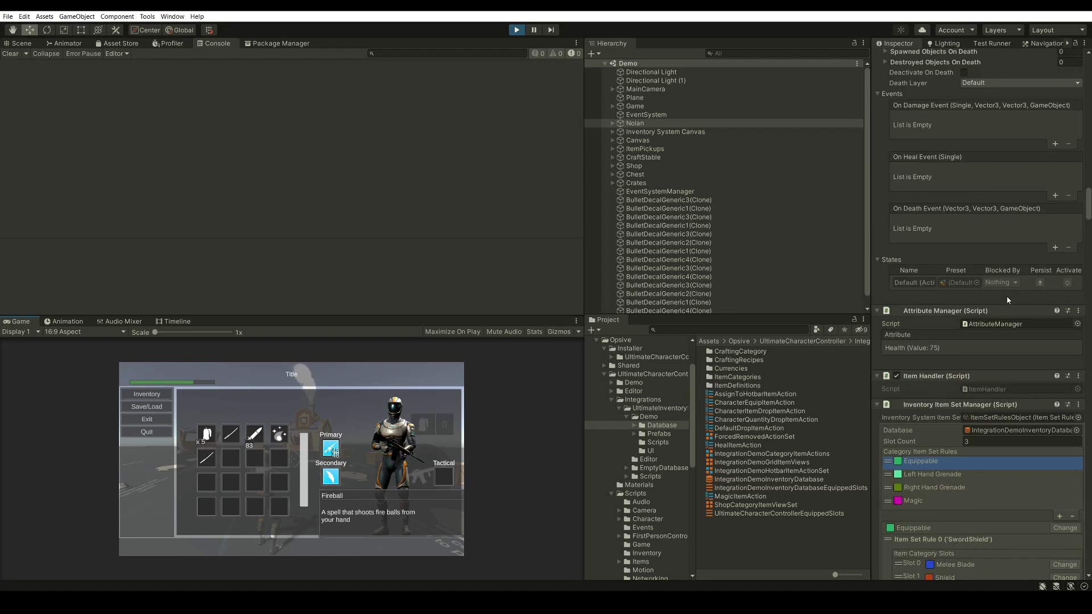
pyautogui.scroll(15, 1009, 306)
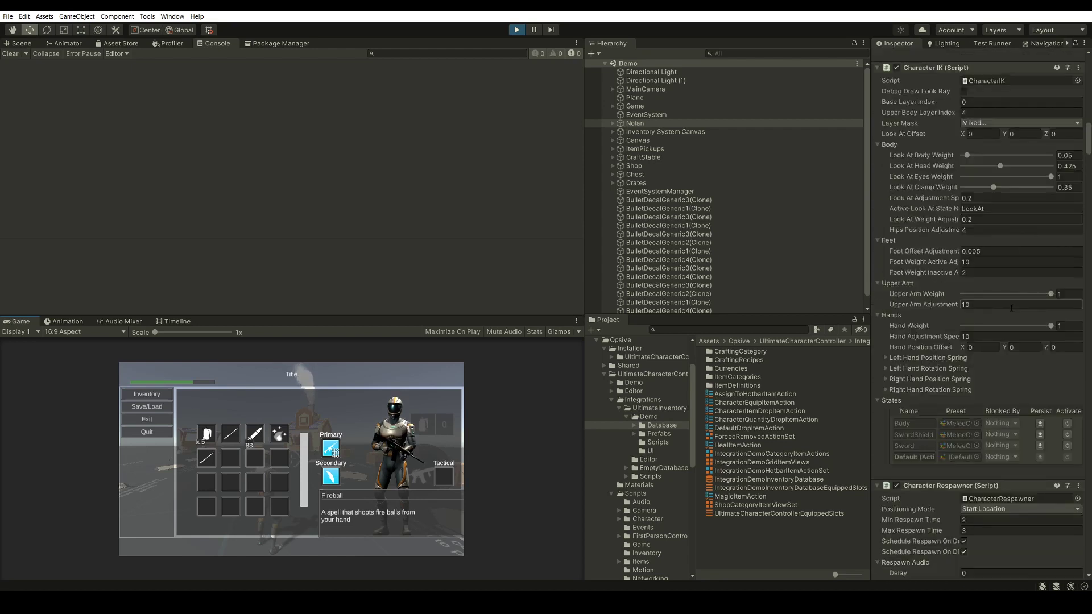
pyautogui.click(916, 248)
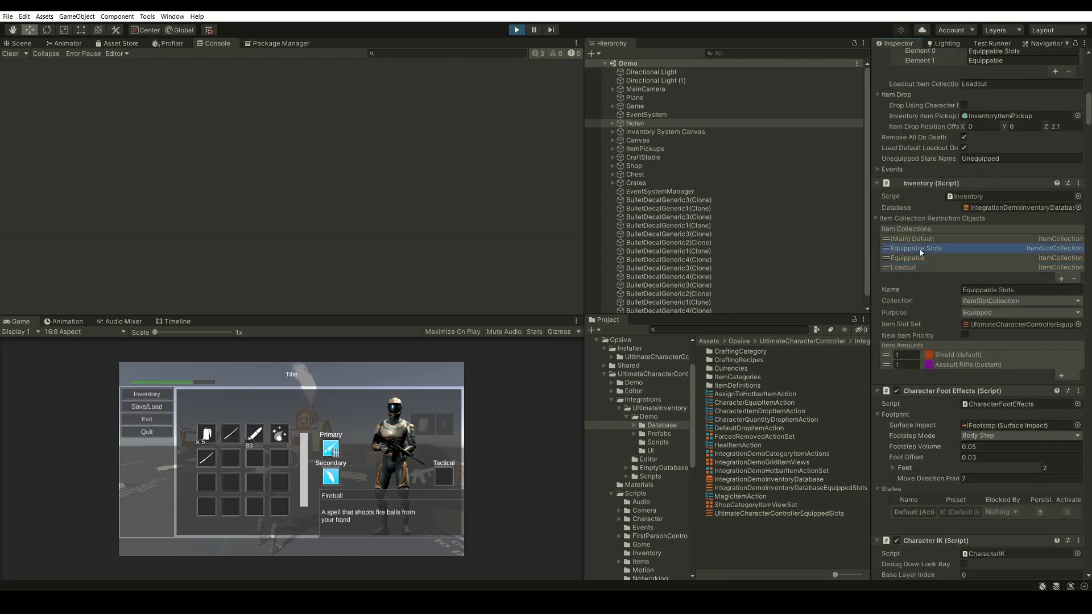
pyautogui.click(917, 256)
pyautogui.click(915, 251)
pyautogui.click(915, 256)
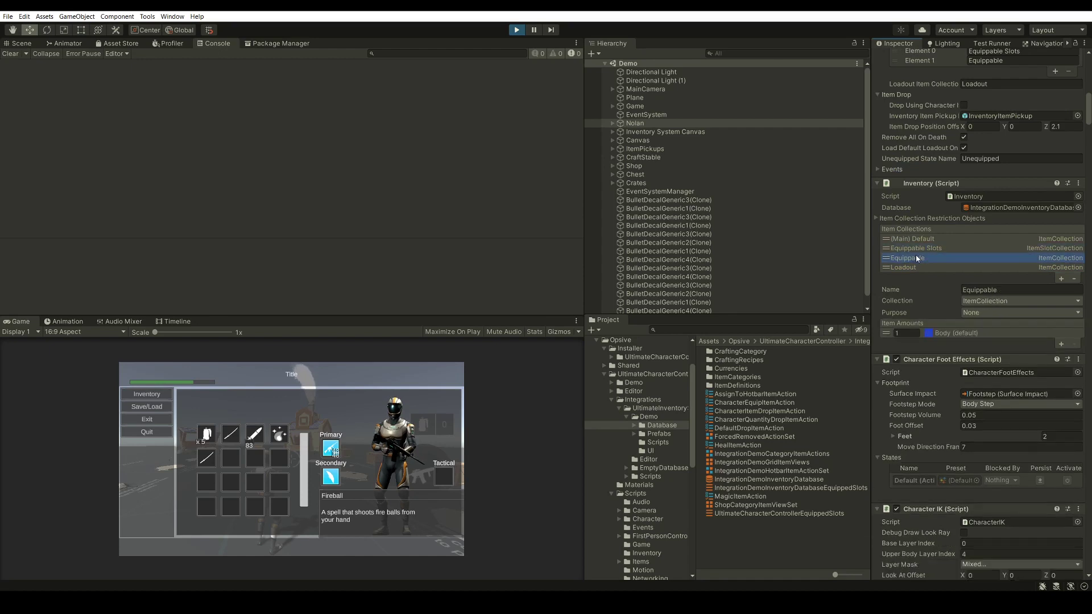
pyautogui.scroll(-5, 944, 302)
pyautogui.scroll(-15, 939, 306)
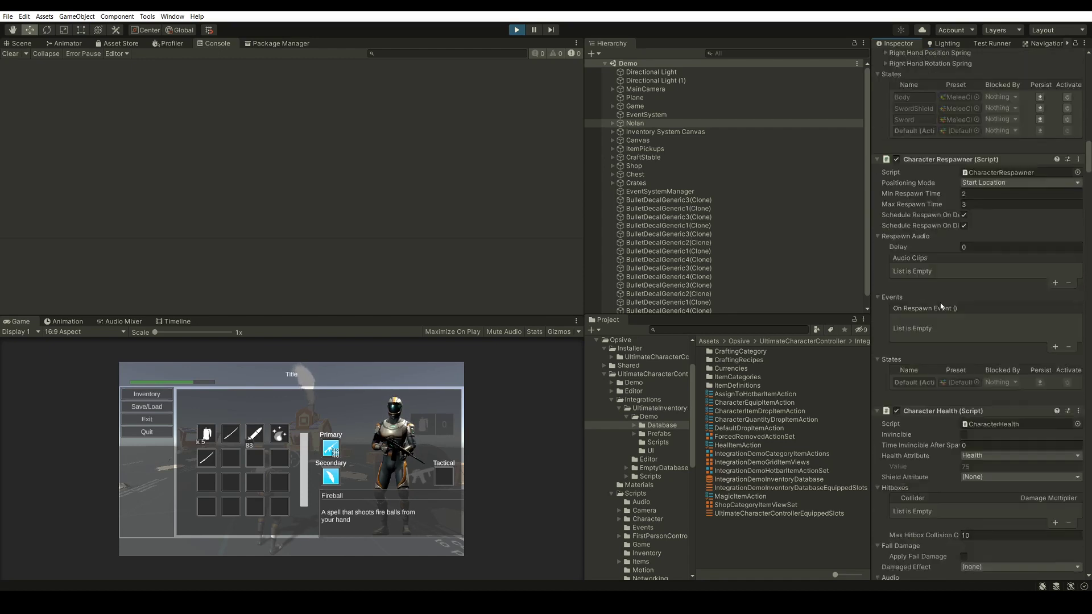
pyautogui.scroll(-10, 942, 305)
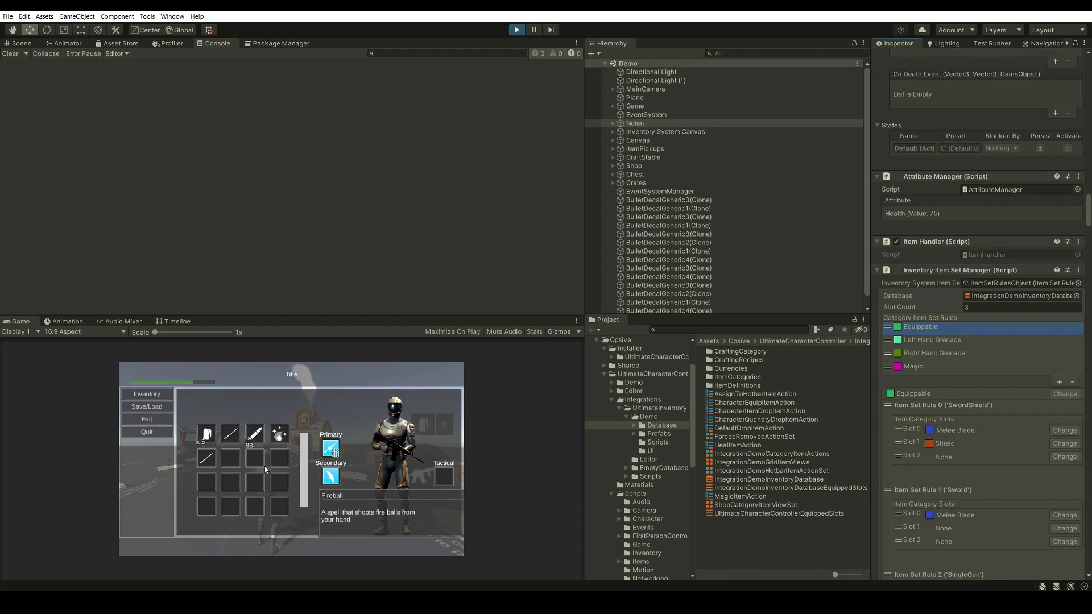
# - Resume play and run Nolan onto the platform to collect the pistols and pistol bullets
pyautogui.press('Escape')
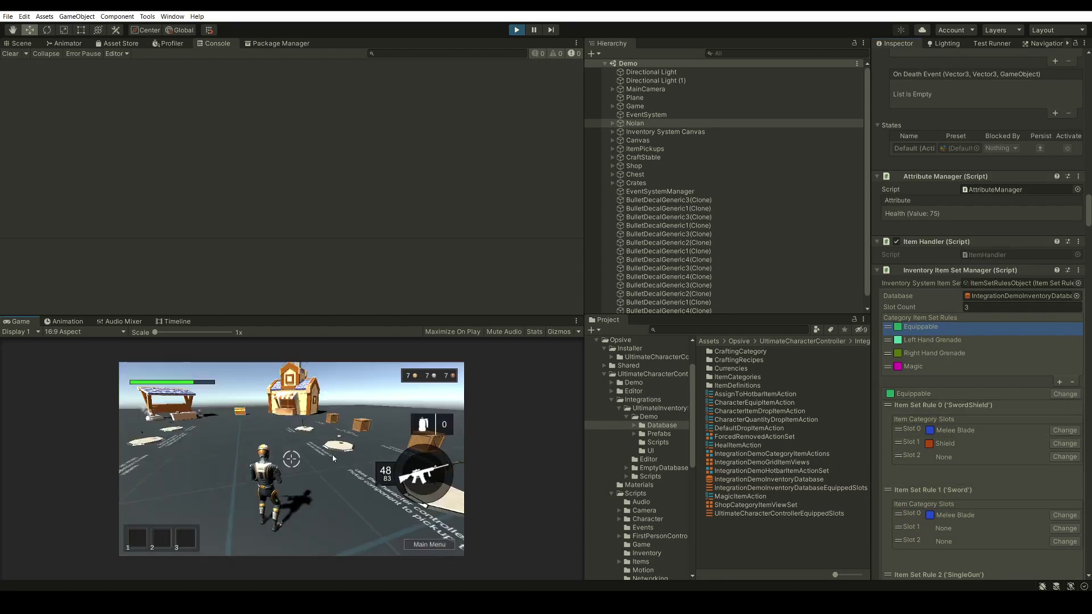
pyautogui.press('w')
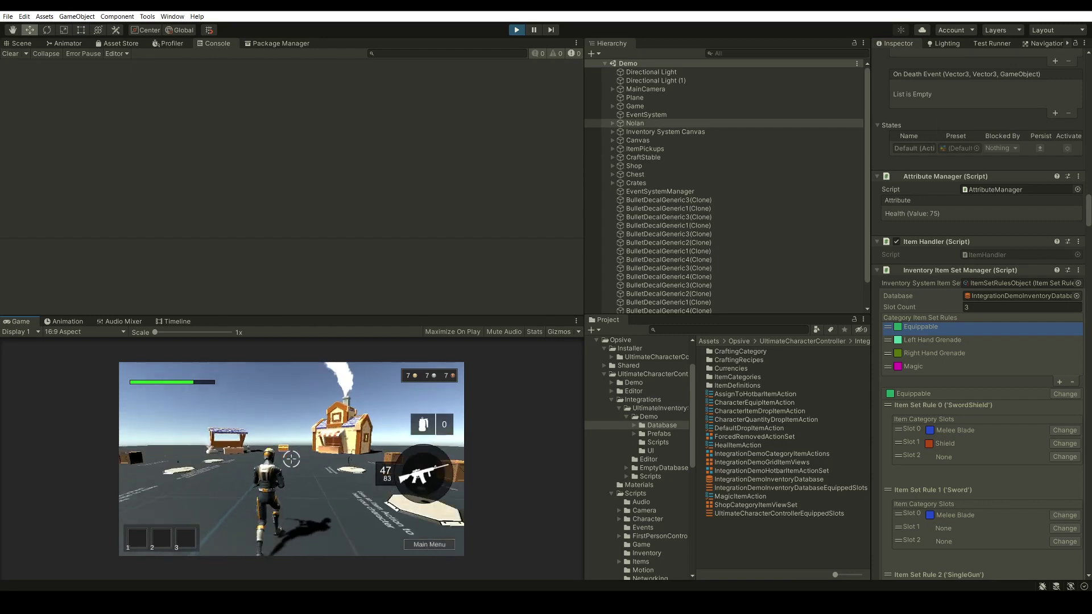
pyautogui.press('w')
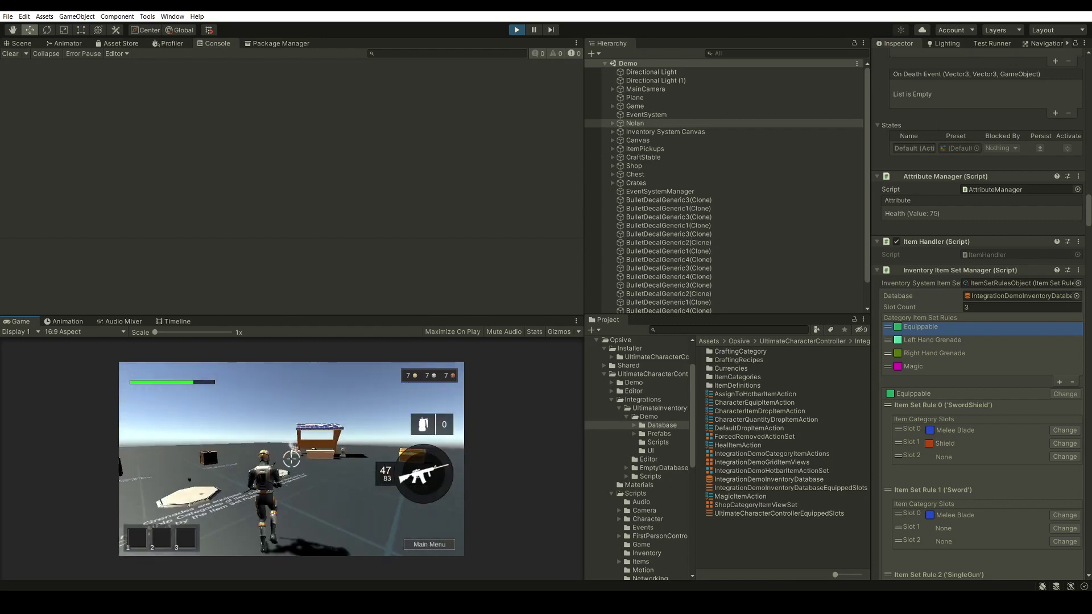
pyautogui.press('w')
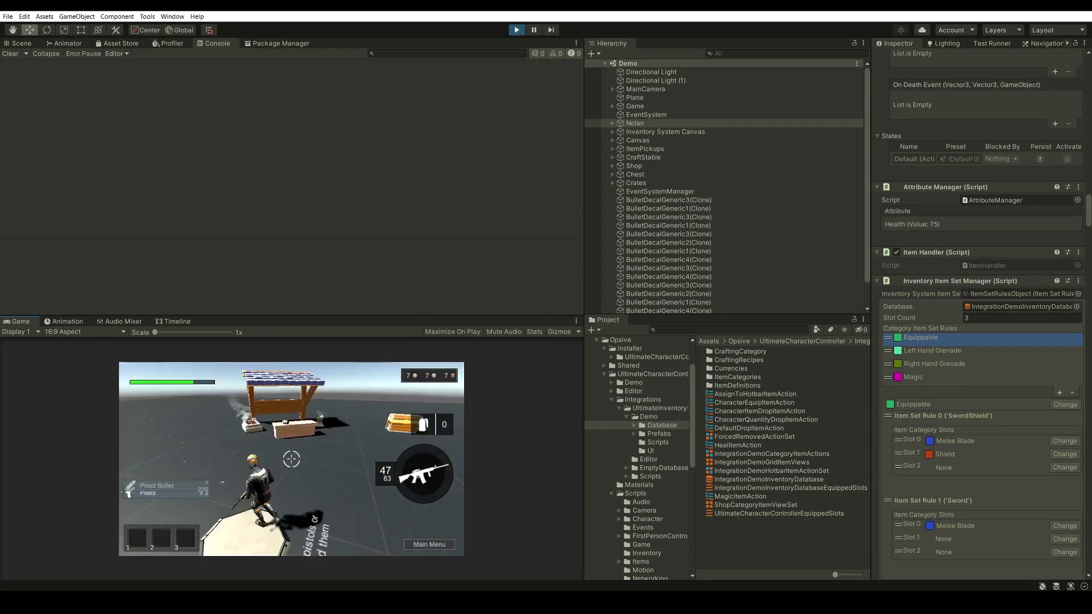
# - Equip the Pistol into the Secondary slot from the inventory and fire it once
pyautogui.press('i')
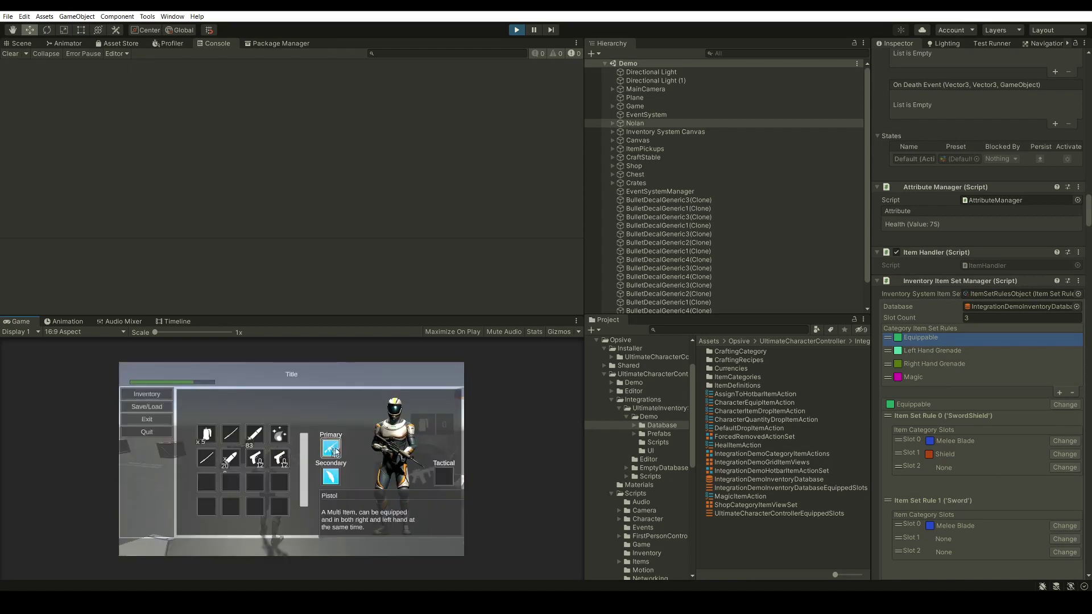
pyautogui.click(278, 458)
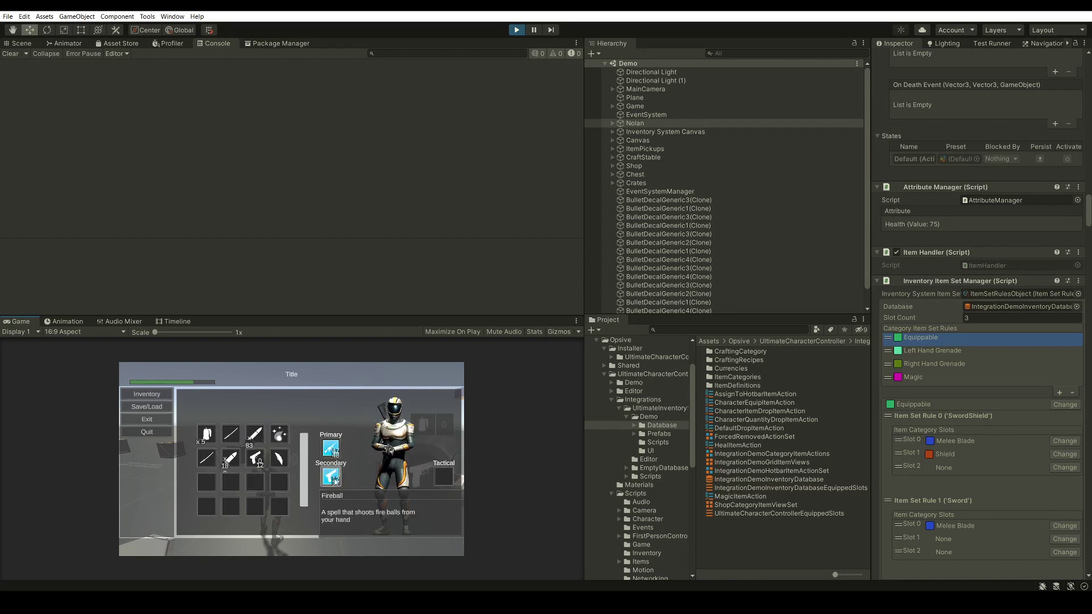
pyautogui.press('Escape')
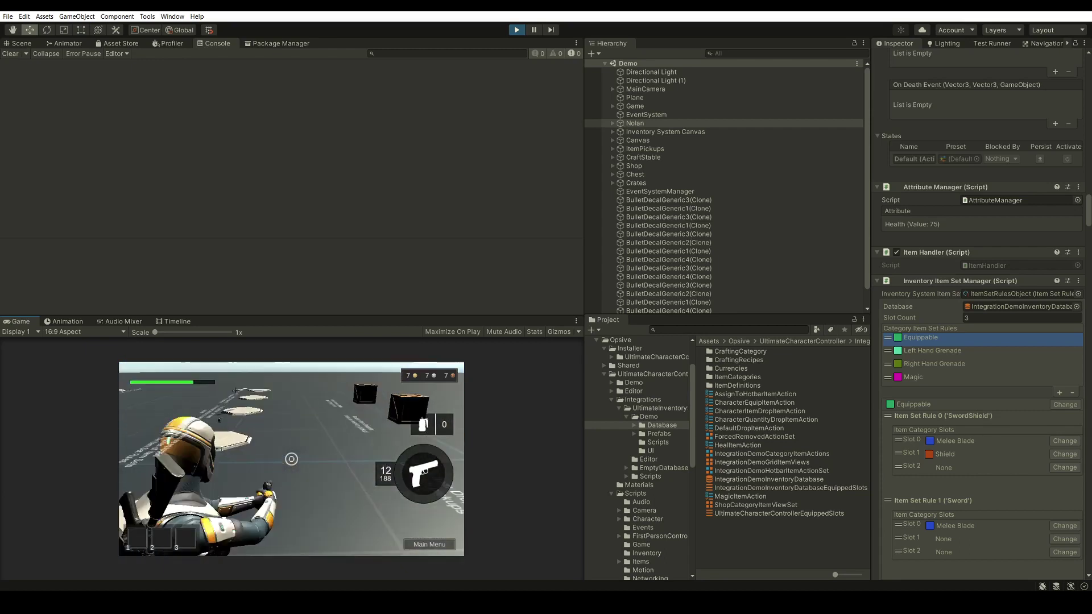
pyautogui.click(313, 442)
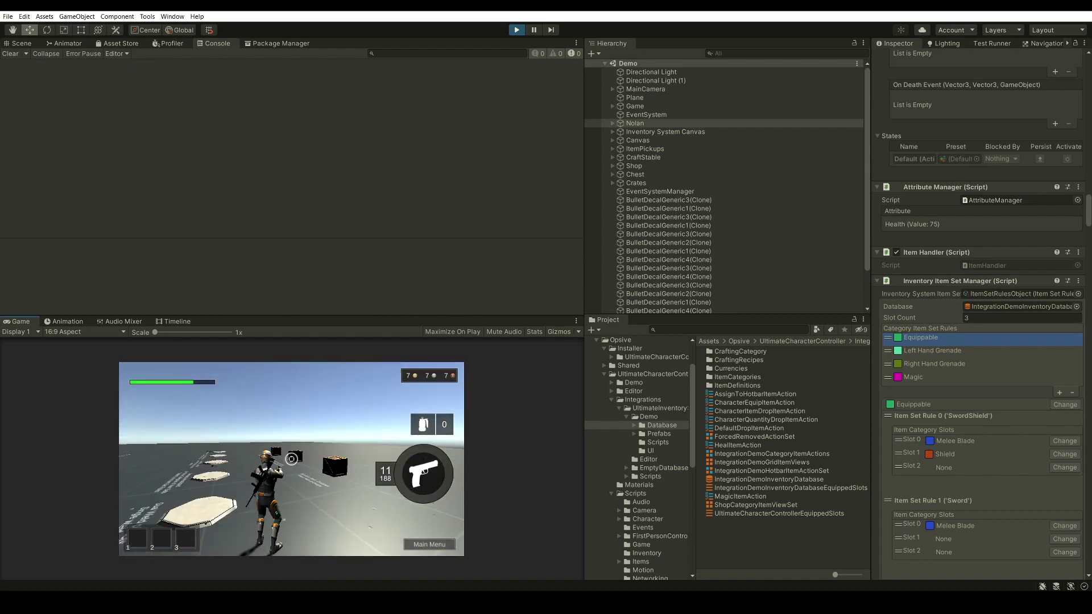
pyautogui.scroll(-1, 291, 458)
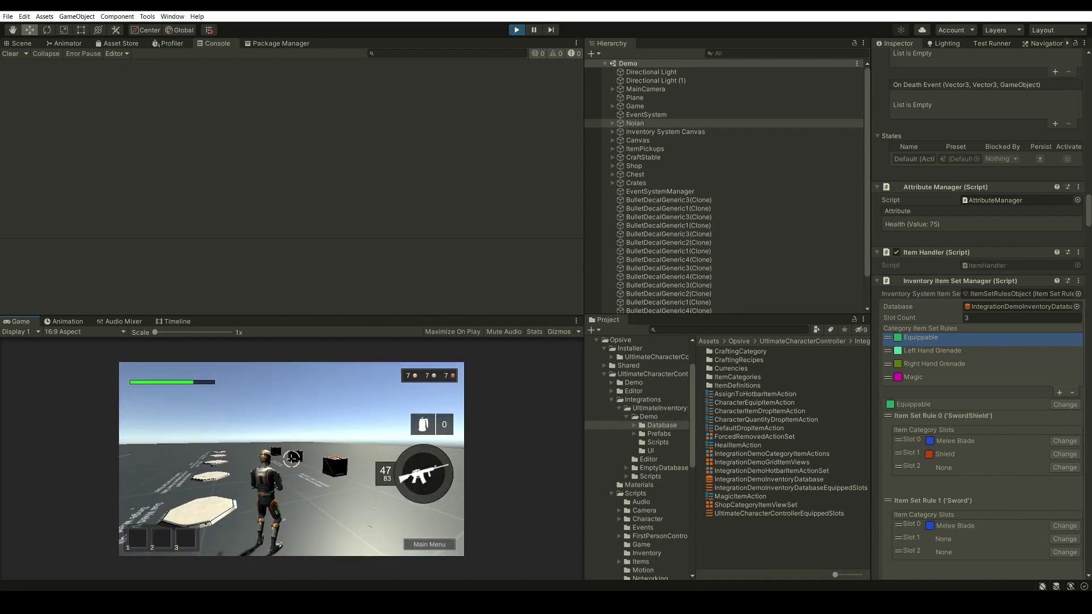
# - Review the item set rules in the Inventory Item Set Manager, including Left Hand Grenade
pyautogui.scroll(1, 291, 459)
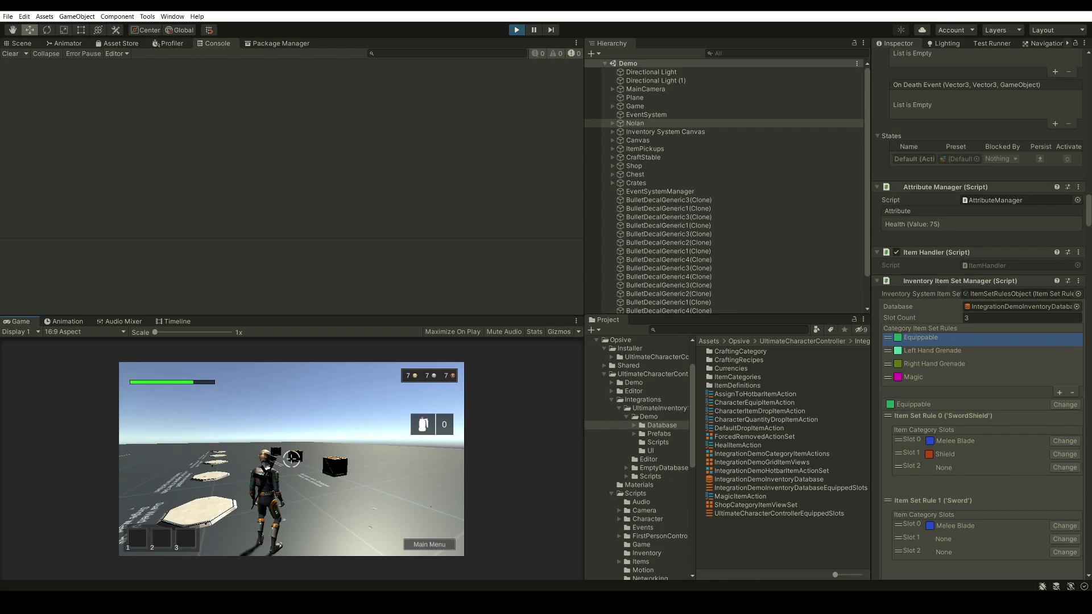
pyautogui.scroll(-1, 291, 458)
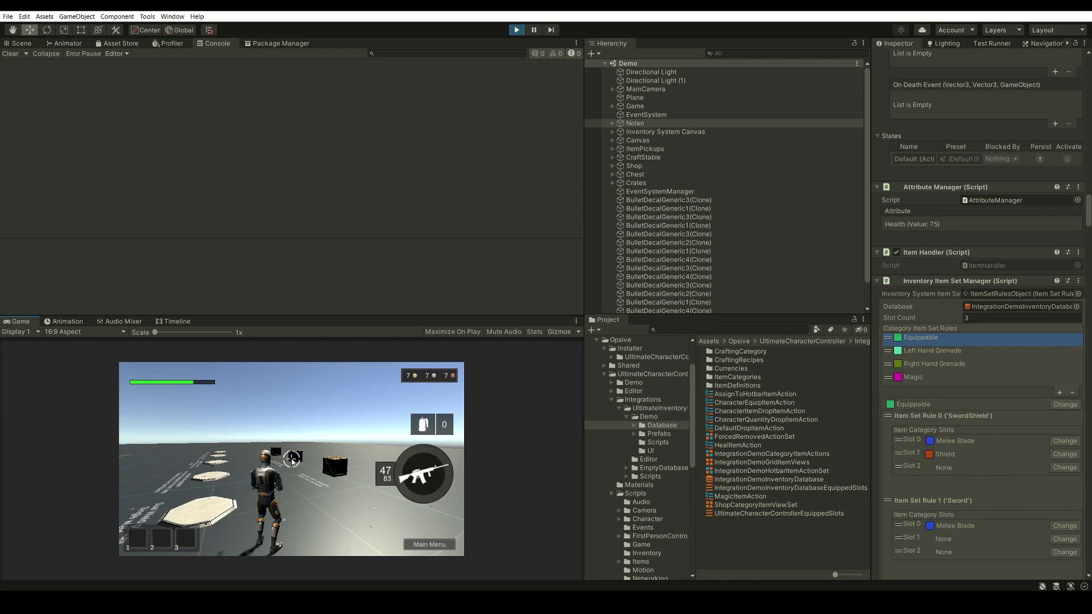
pyautogui.click(951, 353)
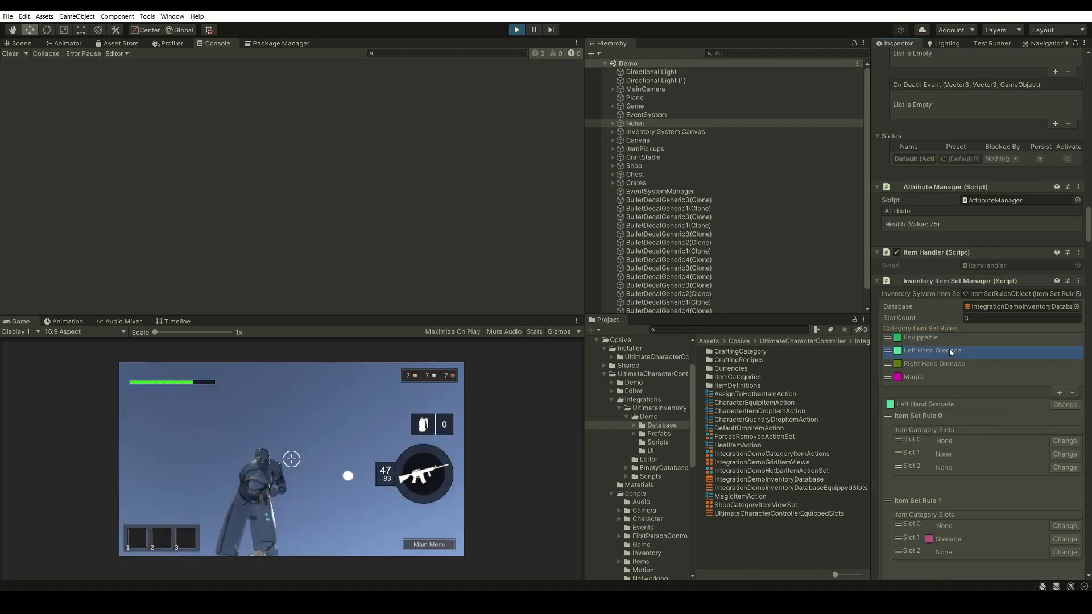
pyautogui.scroll(-10, 951, 353)
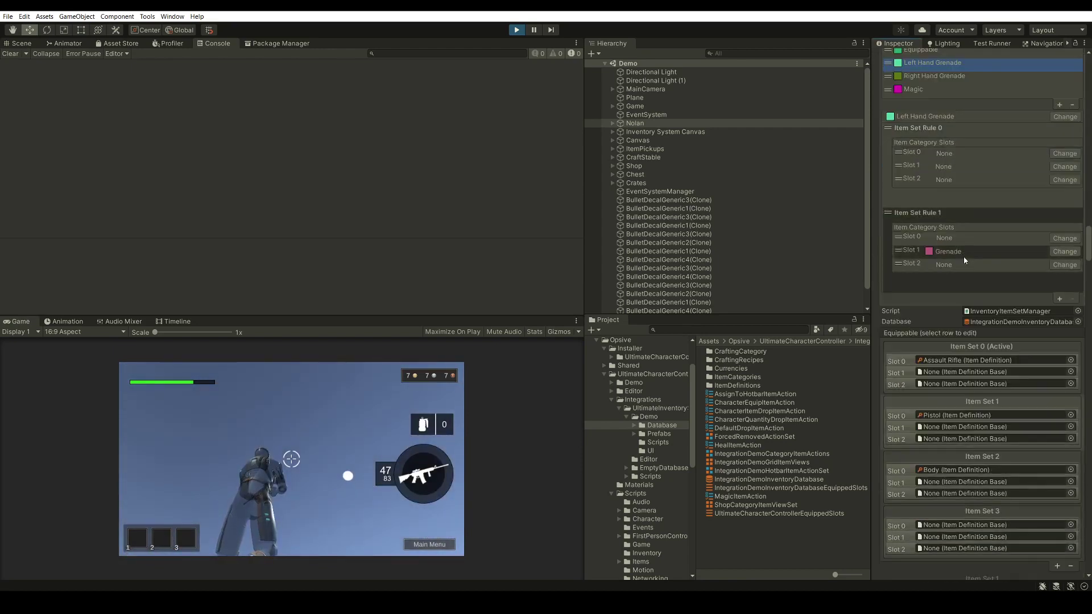
pyautogui.scroll(-3, 961, 273)
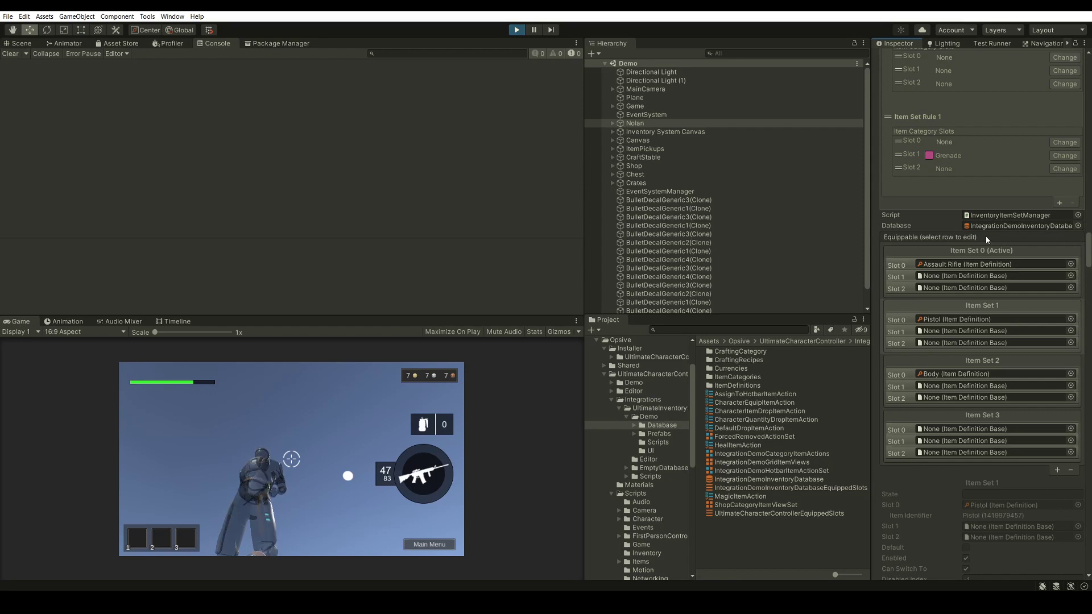
# - Look through Nolan's grenade item sets, then resume the demo and fire another round
pyautogui.scroll(10, 959, 247)
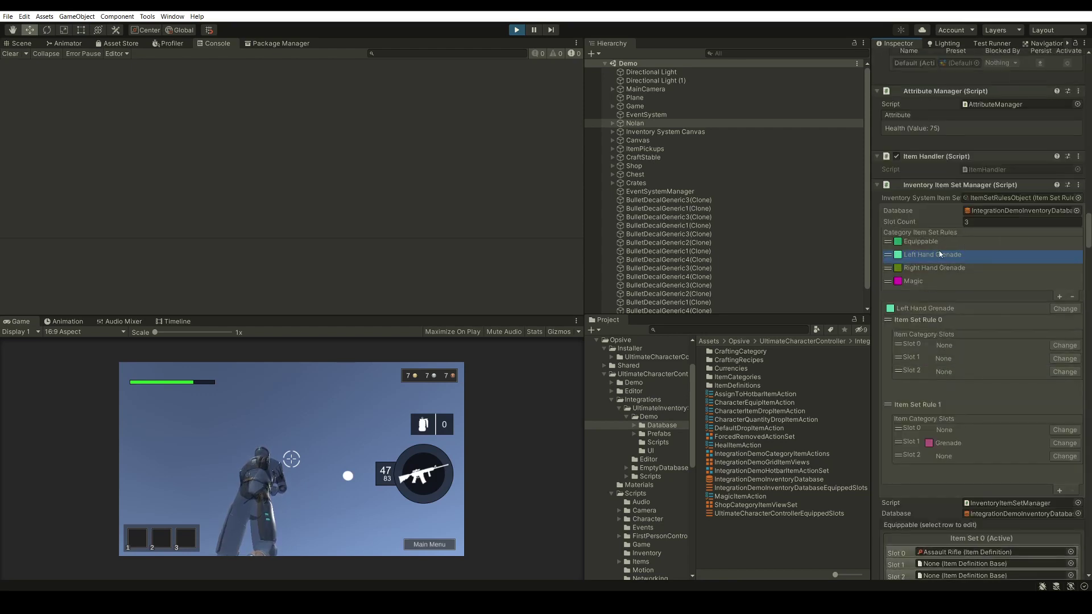
pyautogui.scroll(-7, 949, 278)
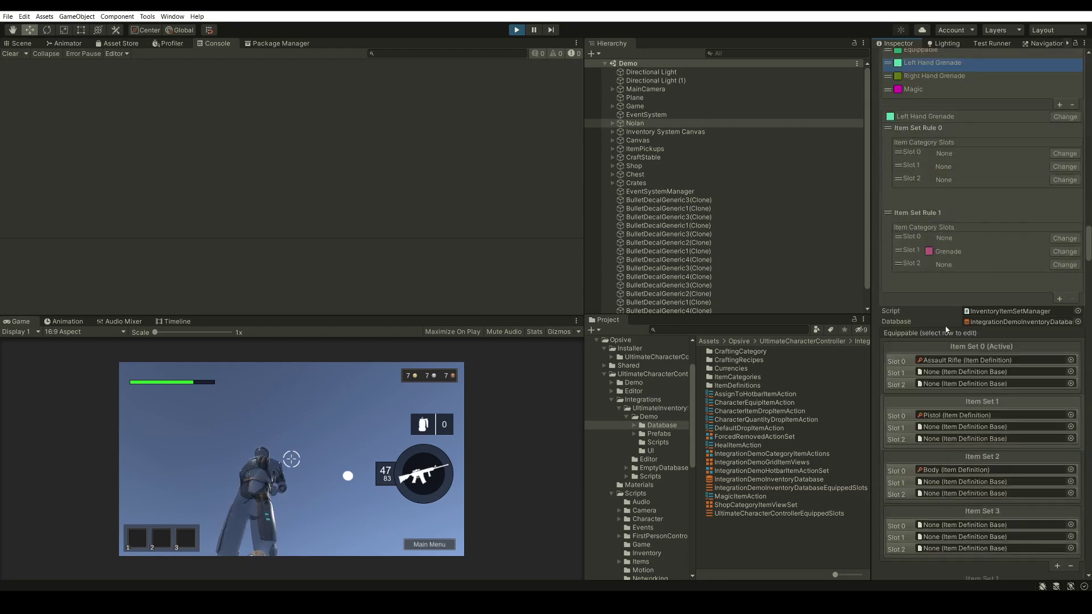
pyautogui.scroll(-4, 908, 356)
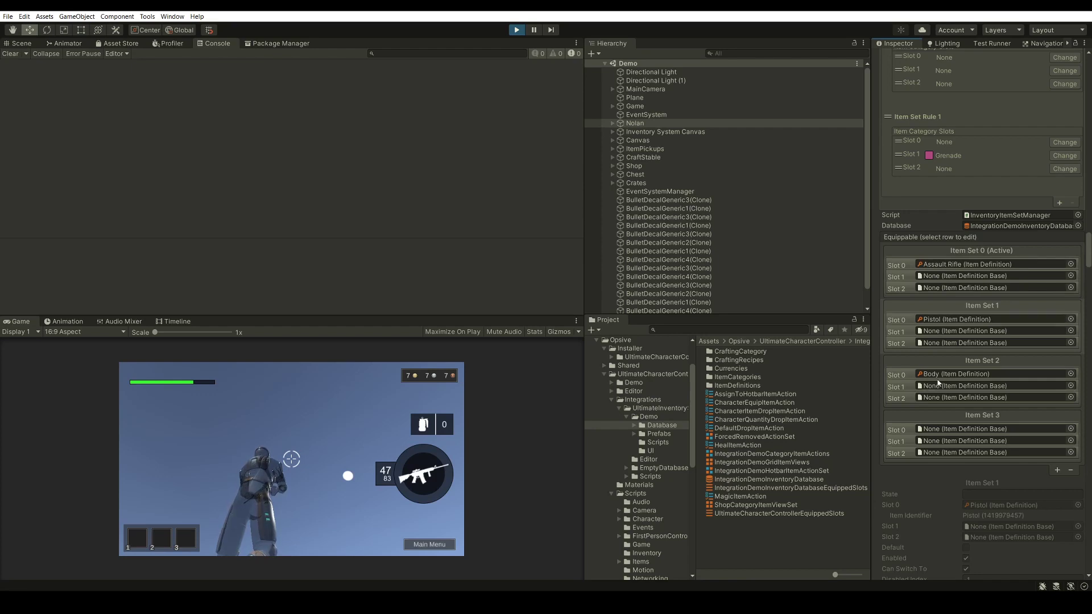
pyautogui.scroll(-3, 957, 407)
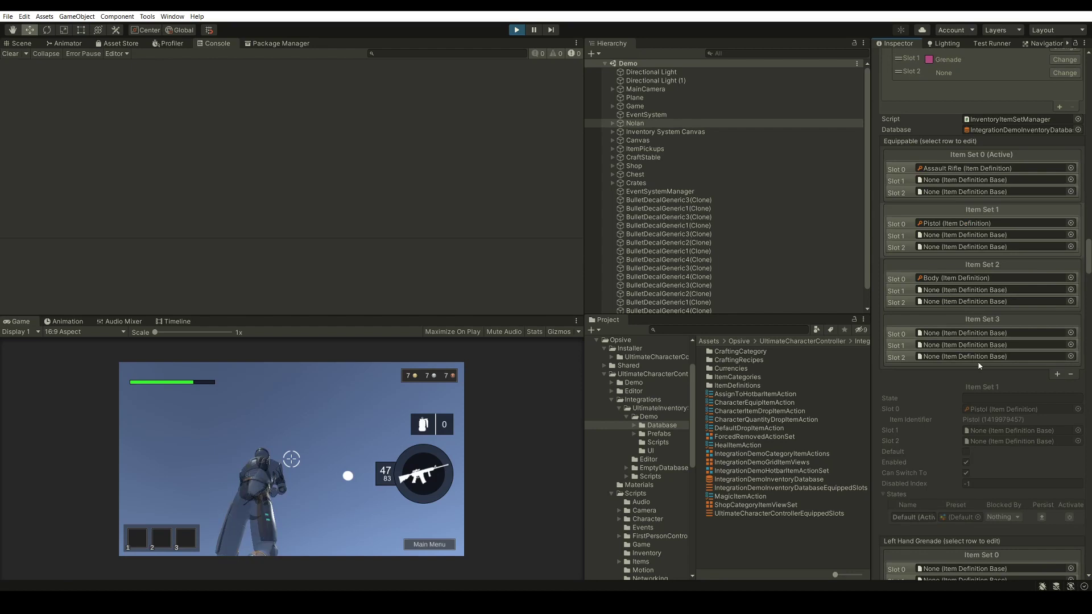
pyautogui.scroll(-6, 978, 366)
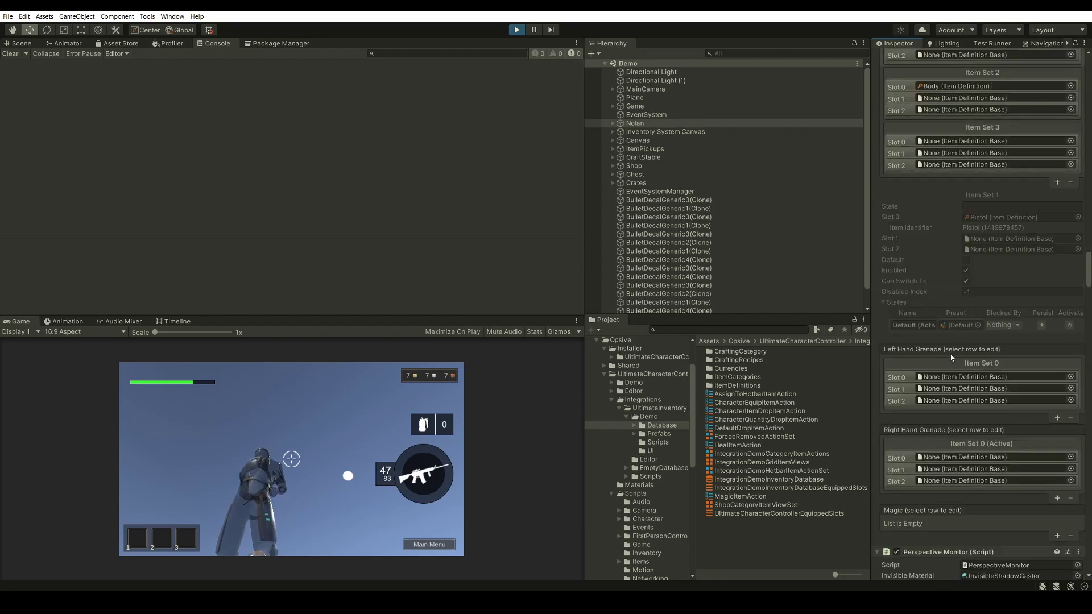
pyautogui.scroll(-6, 951, 357)
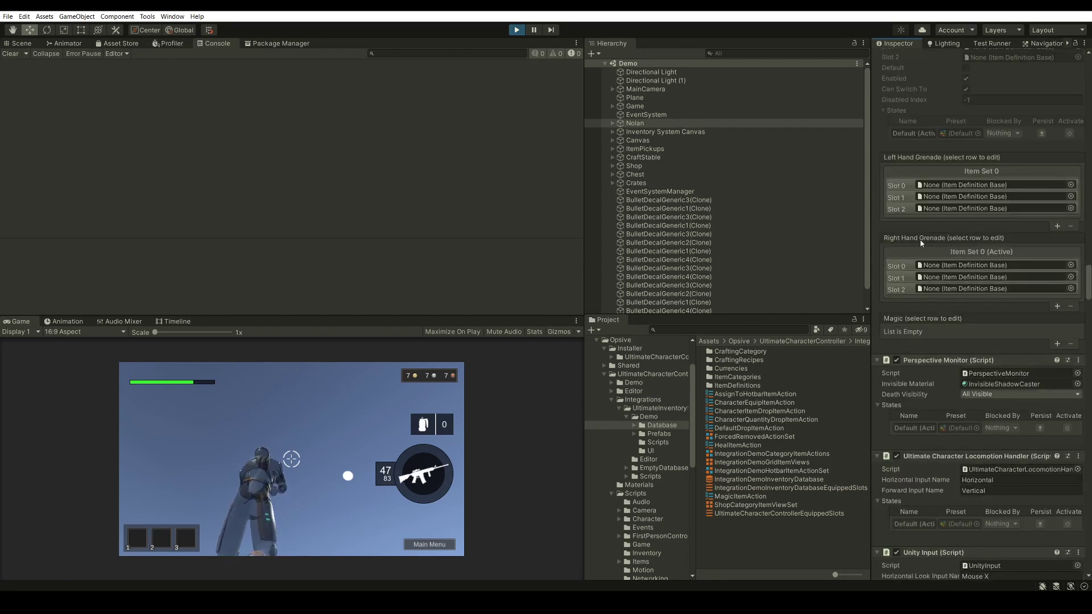
pyautogui.click(390, 489)
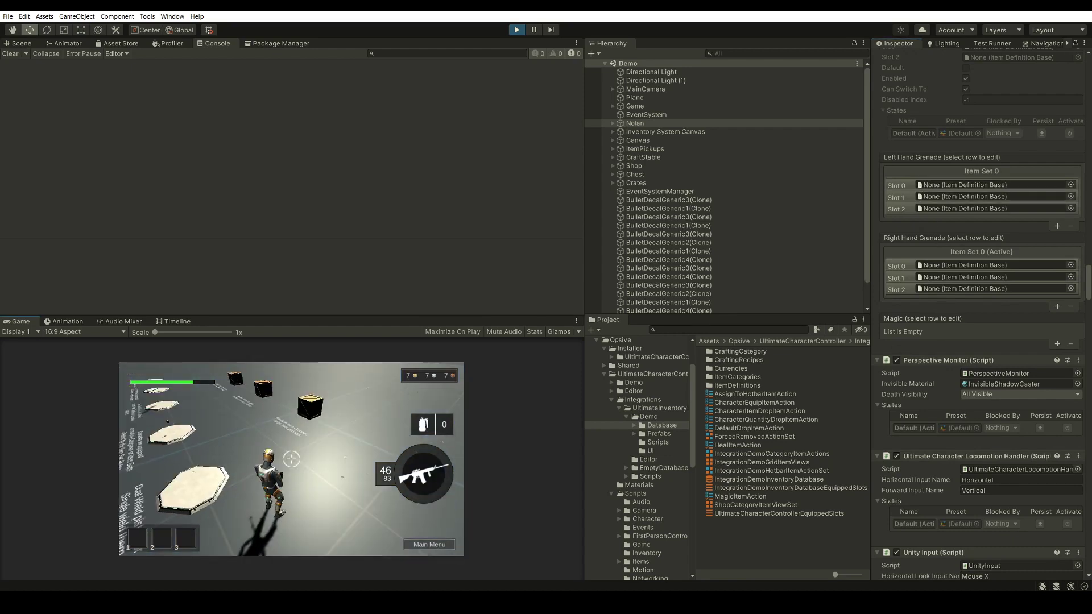
# - Equip the grenade into Nolan's Tactical slot from the inventory and walk forward
pyautogui.press('i')
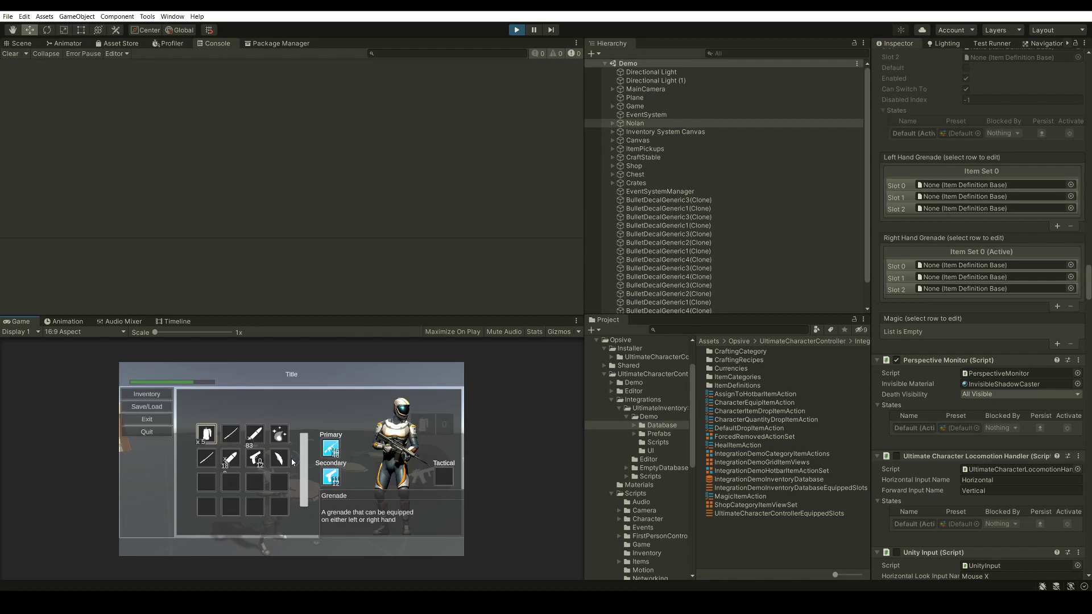
pyautogui.click(215, 438)
pyautogui.click(230, 442)
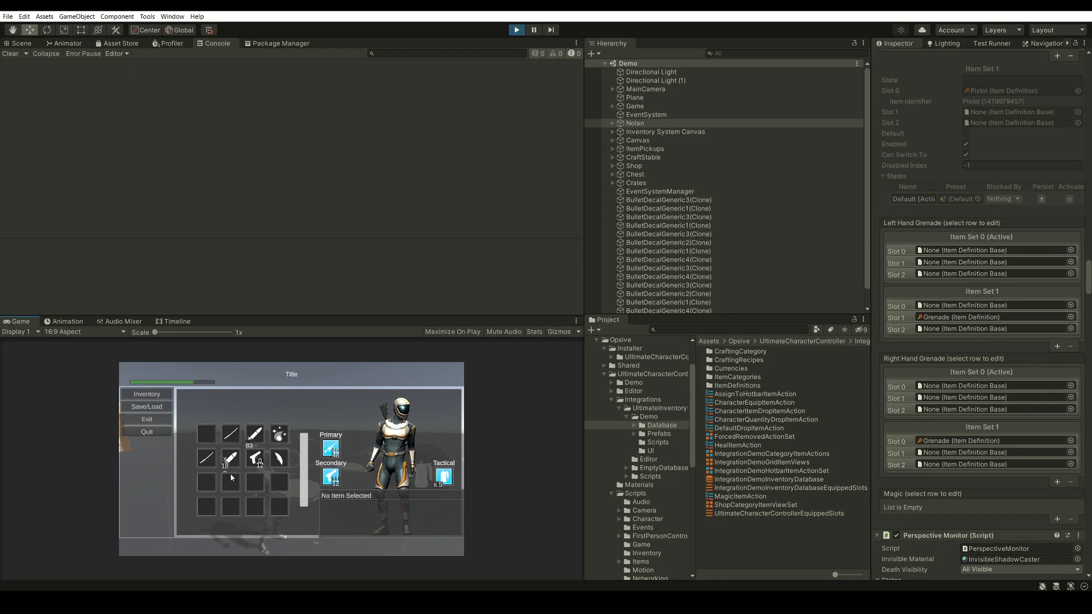
pyautogui.press('Escape')
pyautogui.press('w')
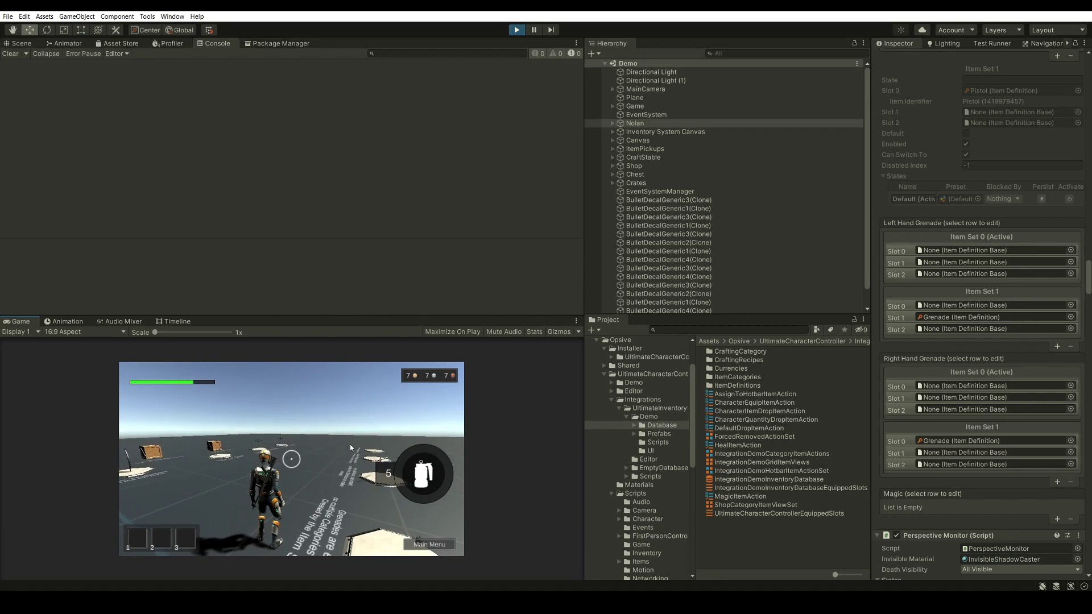
# - Jump, then unequip and re-equip the grenade in the Tactical slot
pyautogui.press('space')
pyautogui.scroll(10, 947, 298)
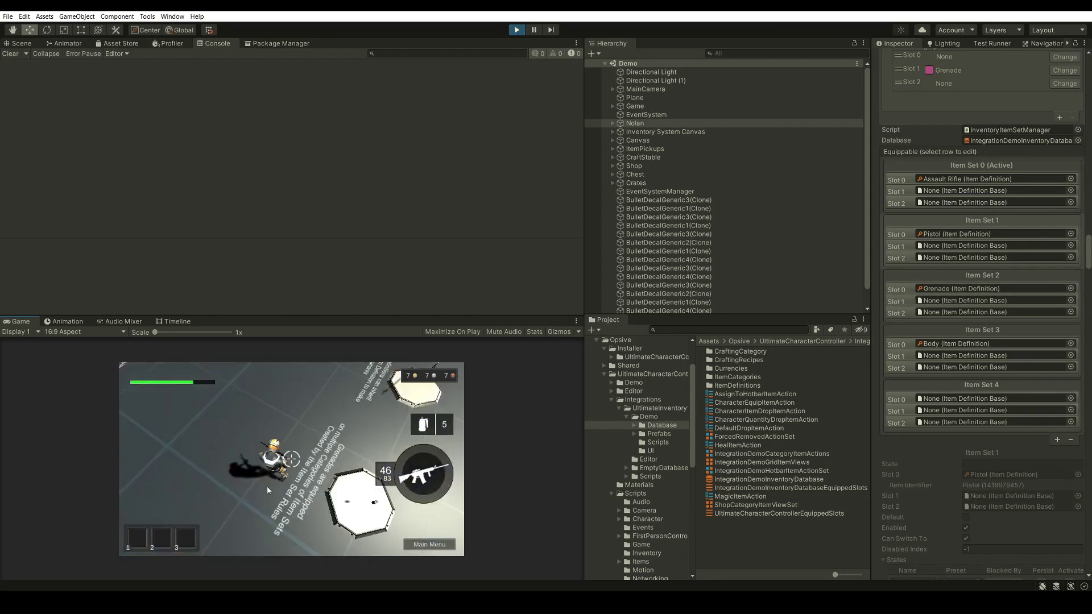
pyautogui.press('i')
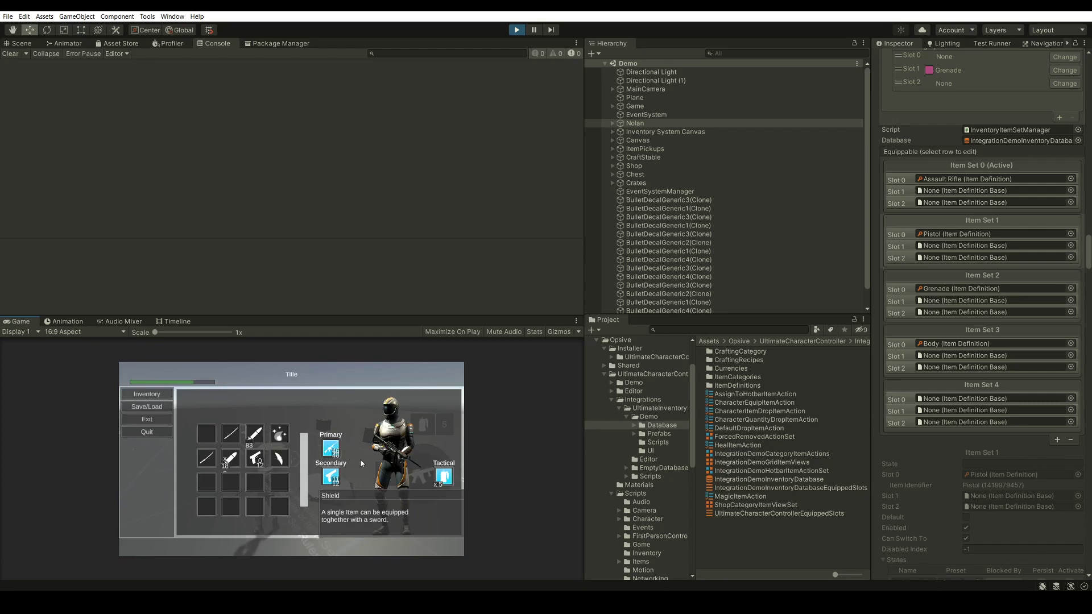
pyautogui.click(443, 477)
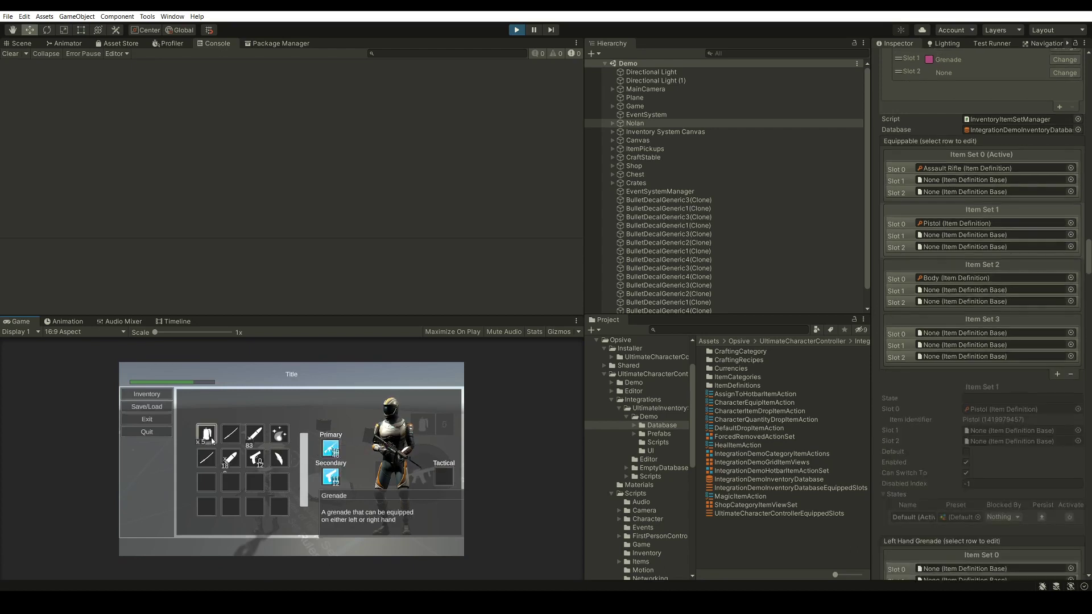
pyautogui.click(216, 441)
pyautogui.click(231, 439)
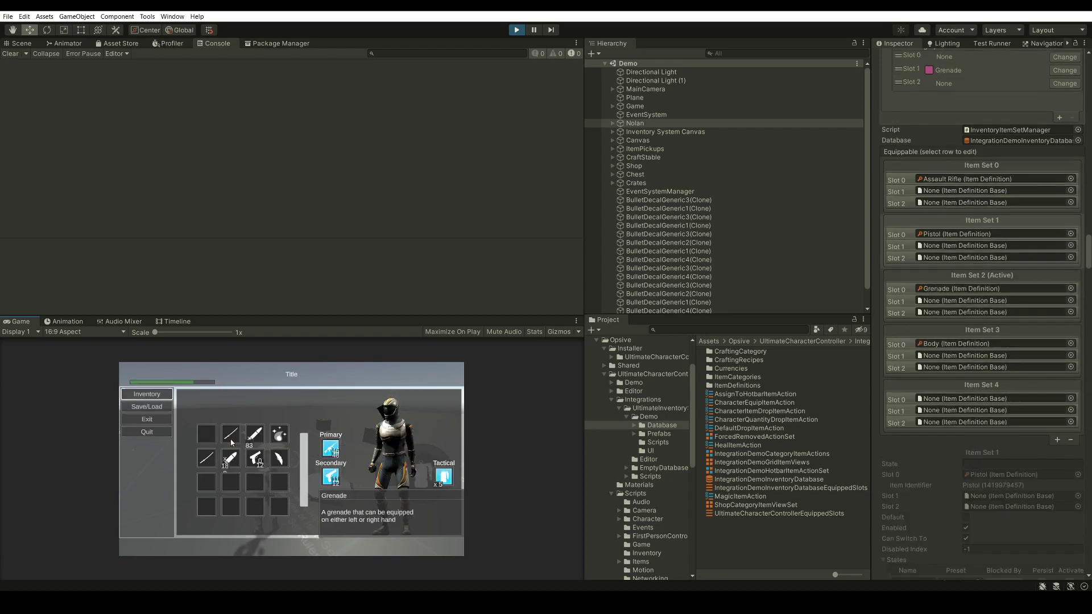
pyautogui.press('i')
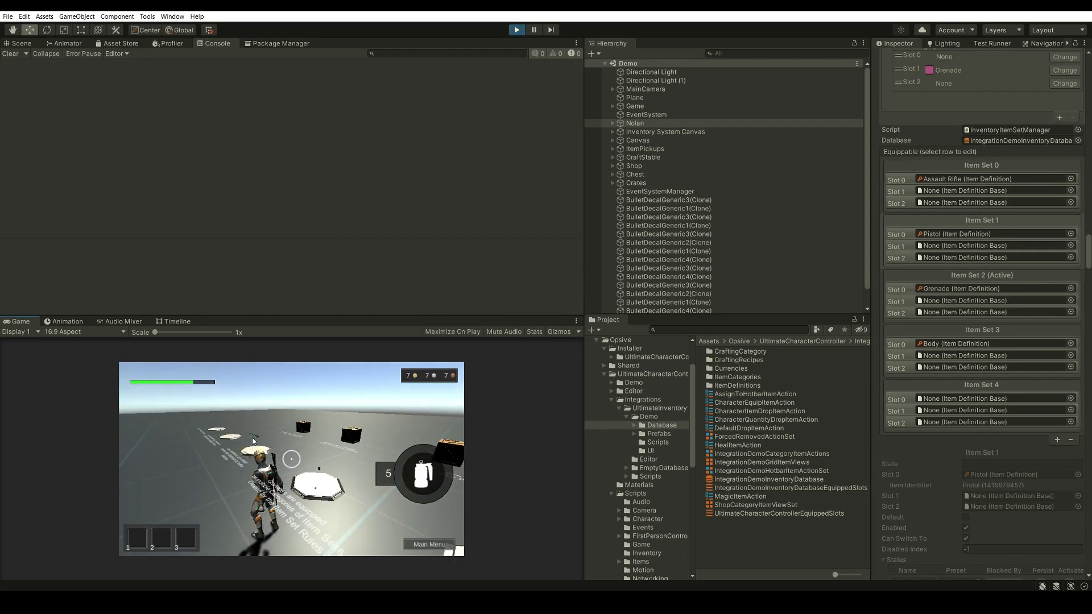
# - Throw a grenade, switch to the pistol with key 2, and run toward the market stall
pyautogui.click(253, 441)
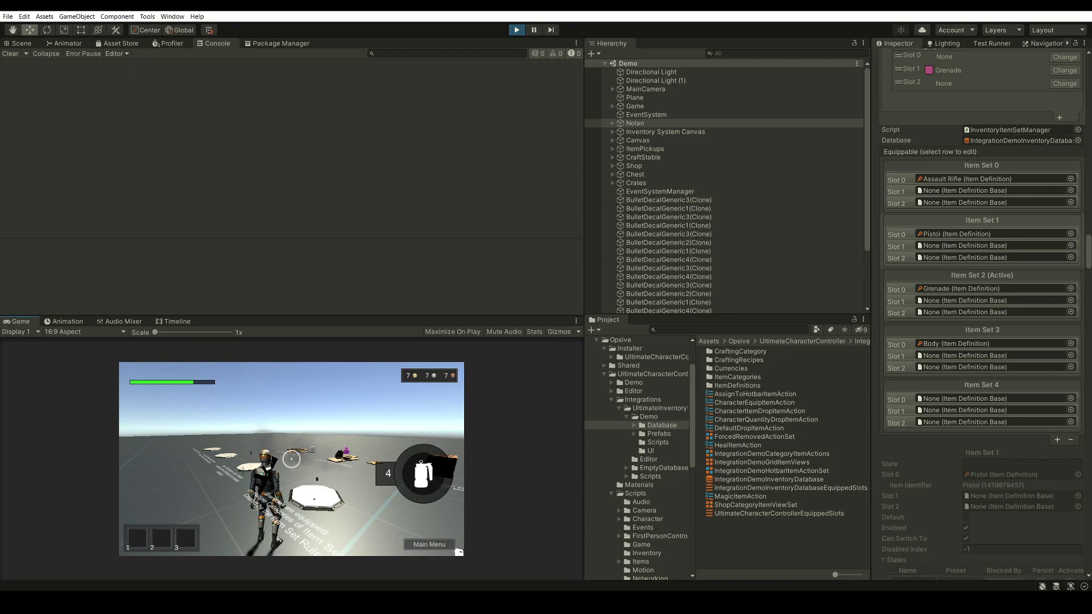
pyautogui.press('2')
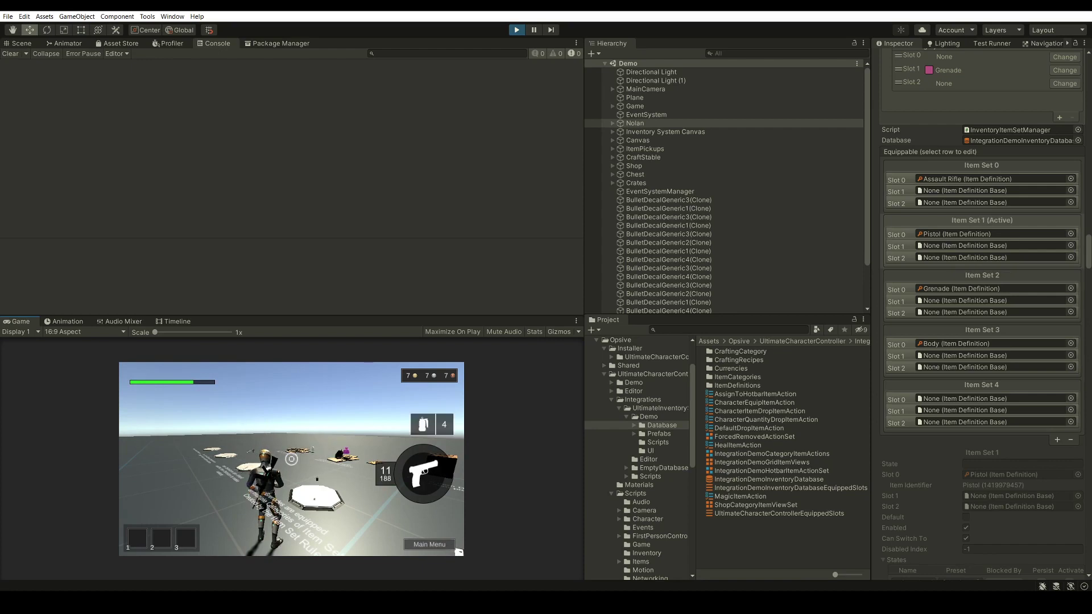
pyautogui.press('d')
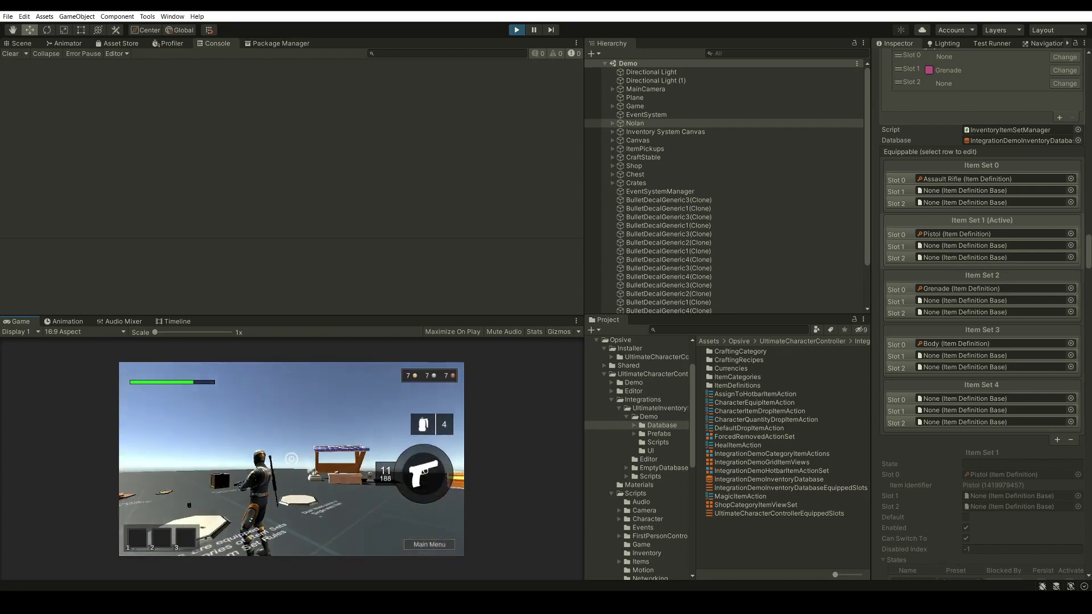
pyautogui.press('w')
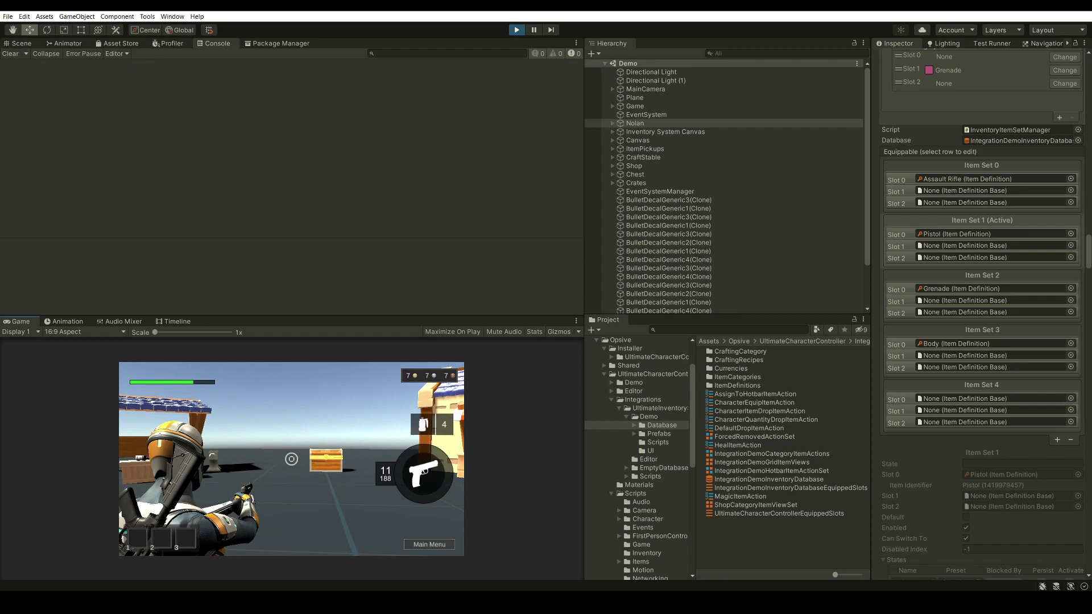
pyautogui.press('w')
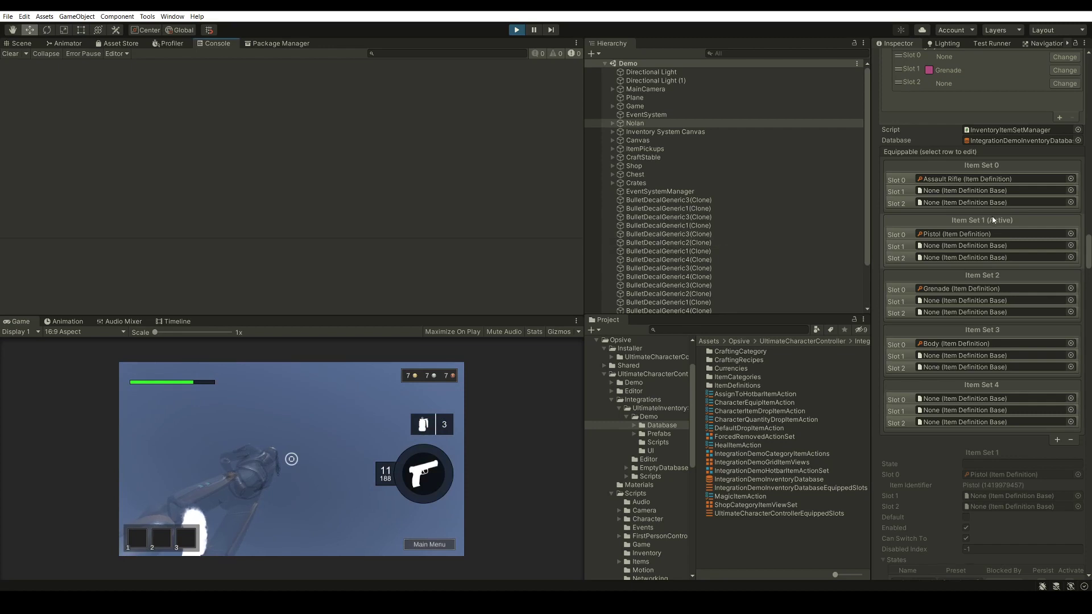
pyautogui.scroll(3, 992, 220)
# - Scroll through Nolan's components in the Inspector while the demo plays
pyautogui.scroll(-3, 967, 339)
pyautogui.scroll(-9, 960, 301)
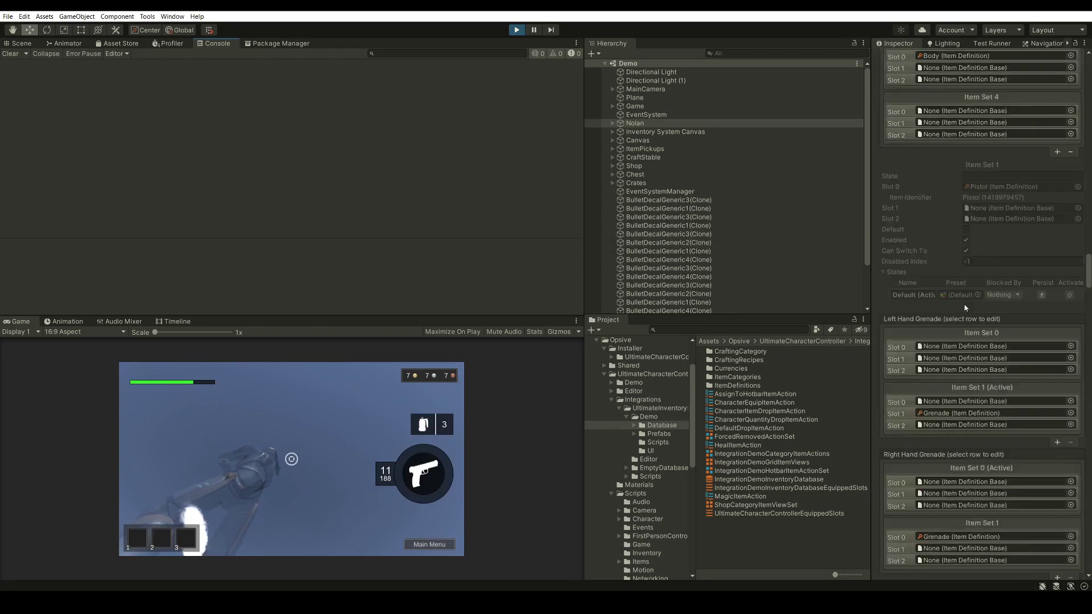
pyautogui.scroll(-3, 947, 290)
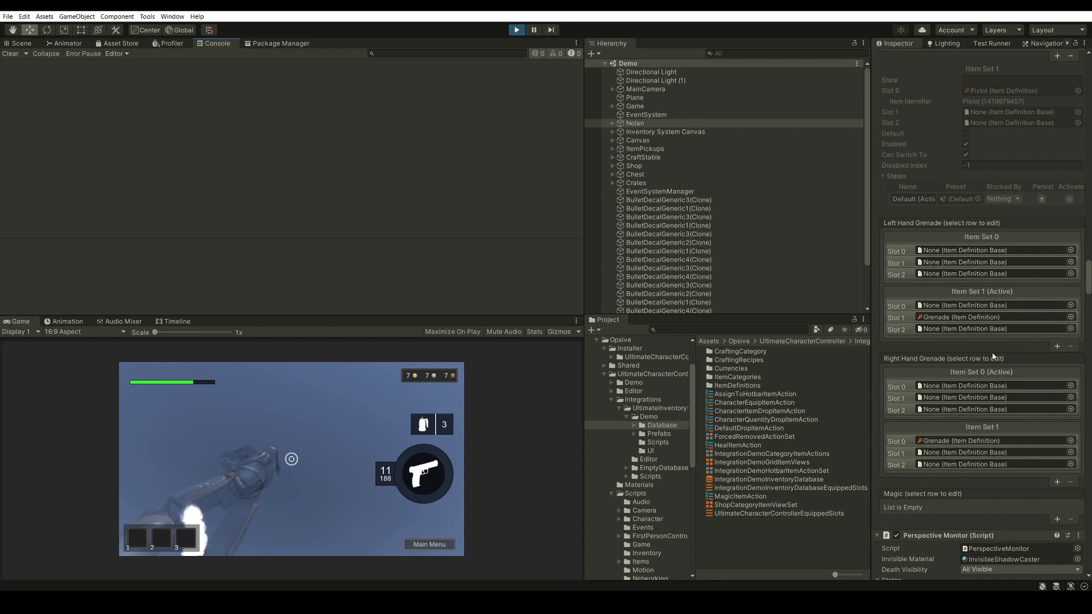
pyautogui.scroll(-3, 993, 356)
pyautogui.scroll(15, 966, 341)
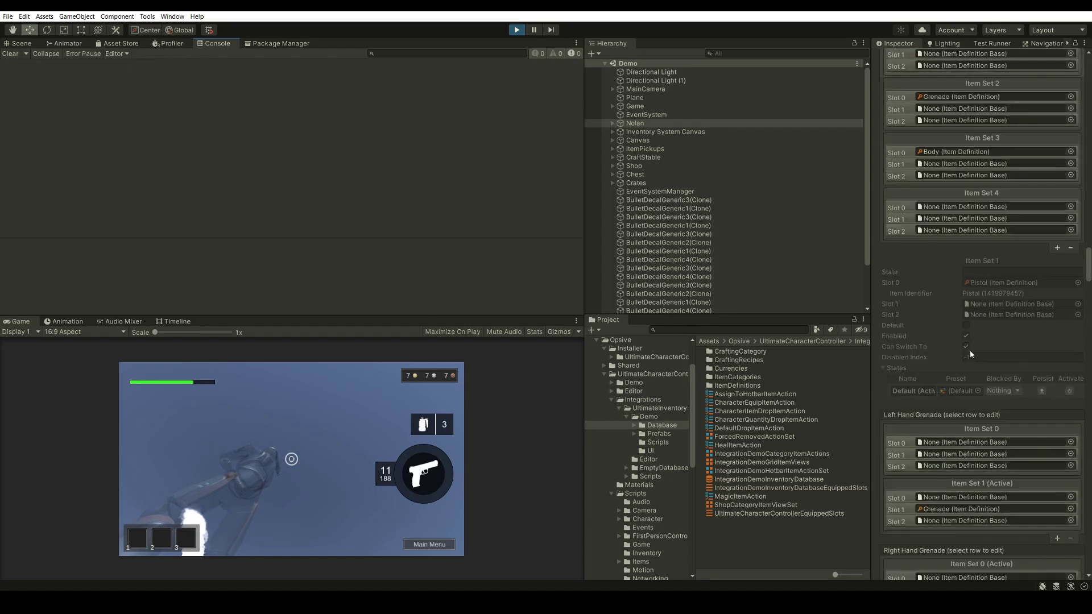
pyautogui.scroll(6, 994, 284)
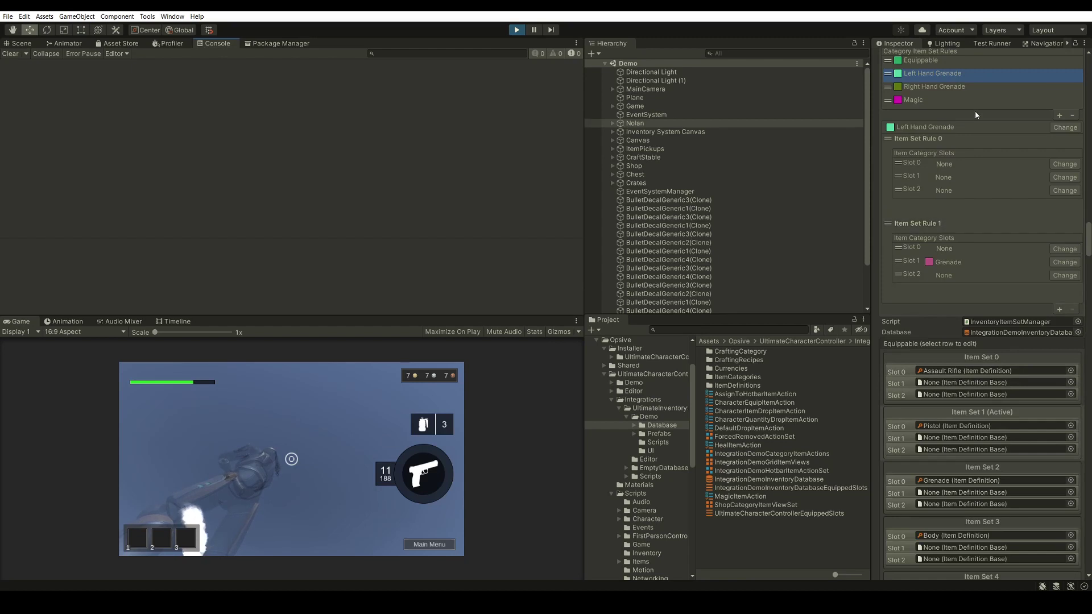
pyautogui.scroll(-3, 982, 301)
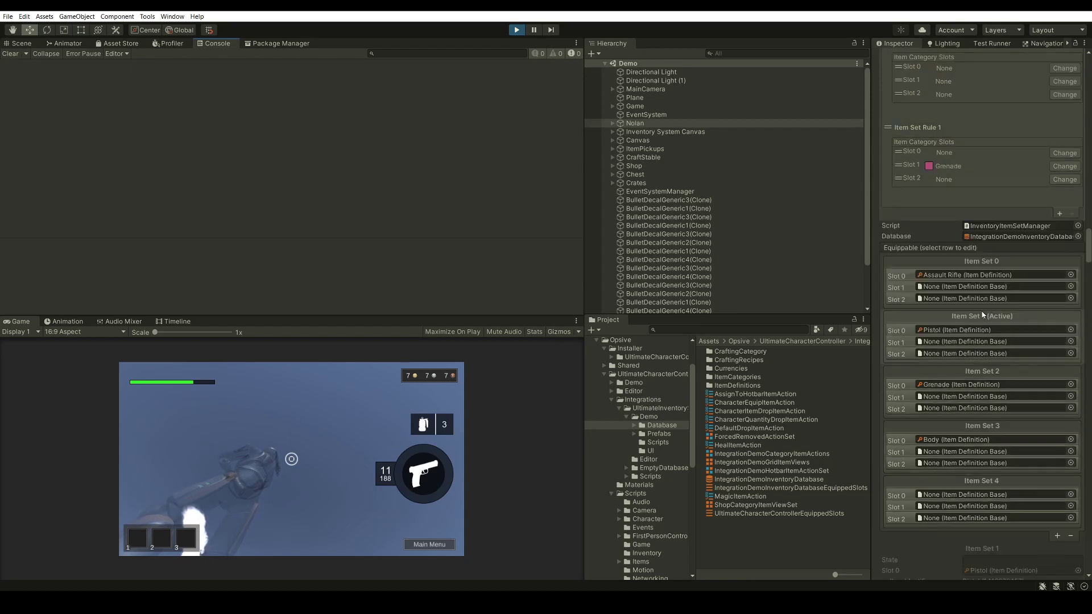
pyautogui.scroll(-3, 982, 315)
pyautogui.scroll(-3, 982, 314)
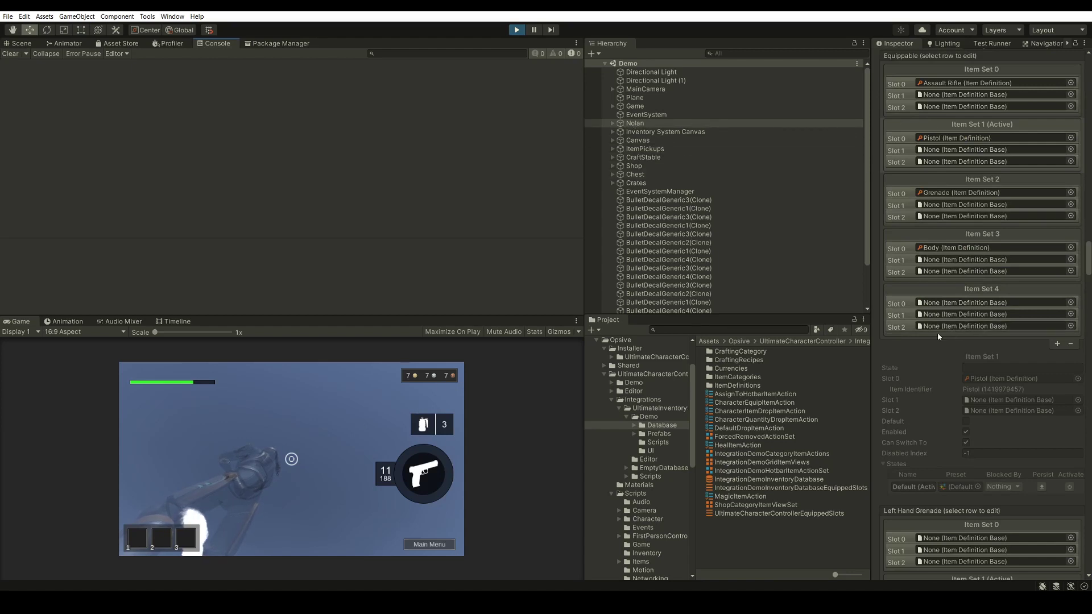
pyautogui.scroll(3, 937, 332)
pyautogui.scroll(-3, 967, 347)
pyautogui.scroll(-15, 957, 358)
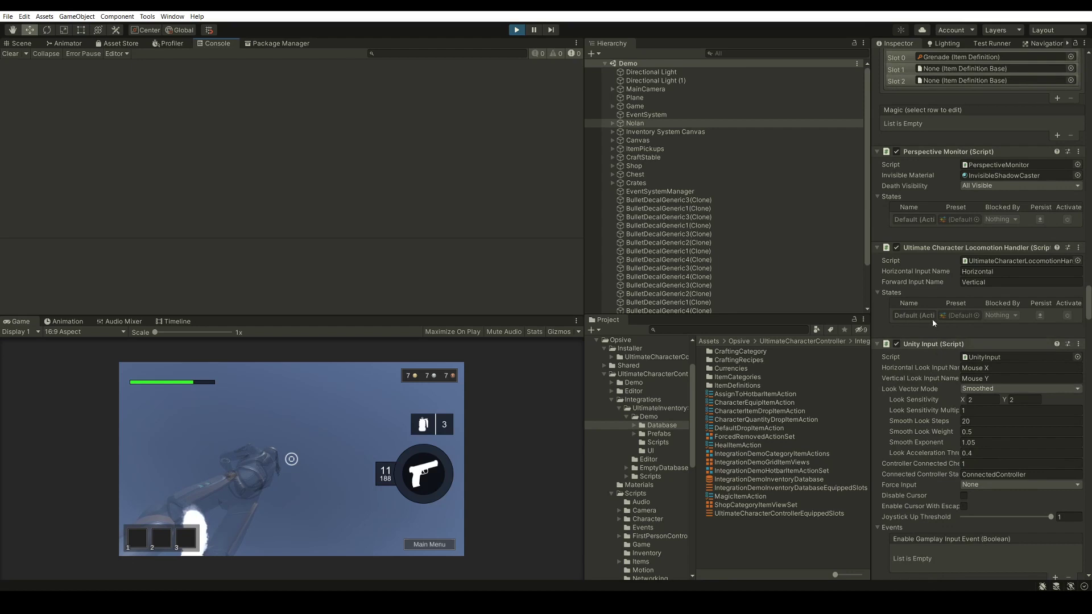
pyautogui.scroll(-10, 921, 267)
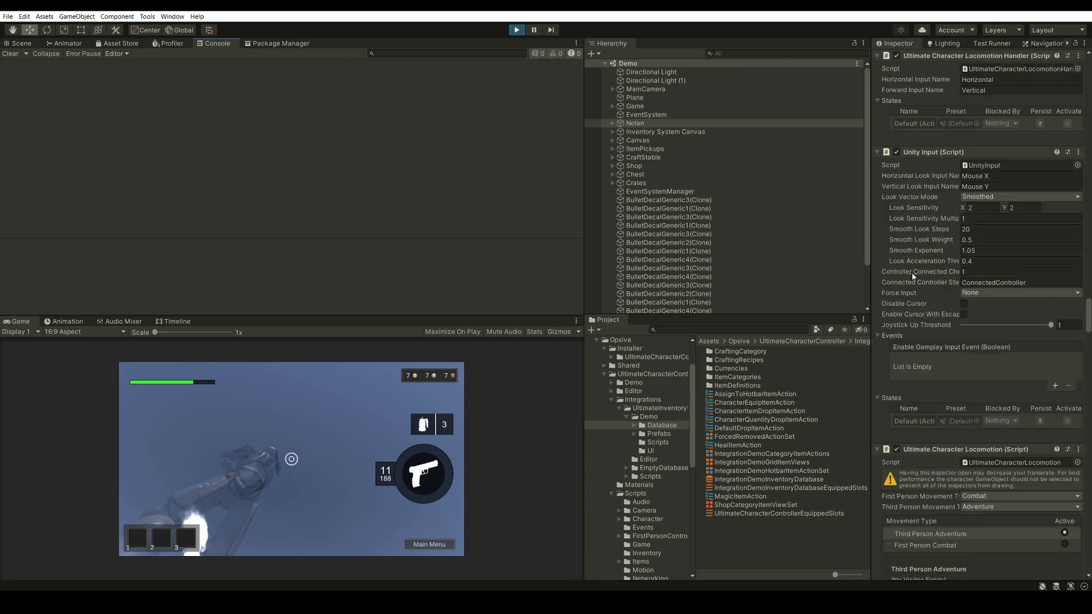
pyautogui.scroll(-15, 914, 277)
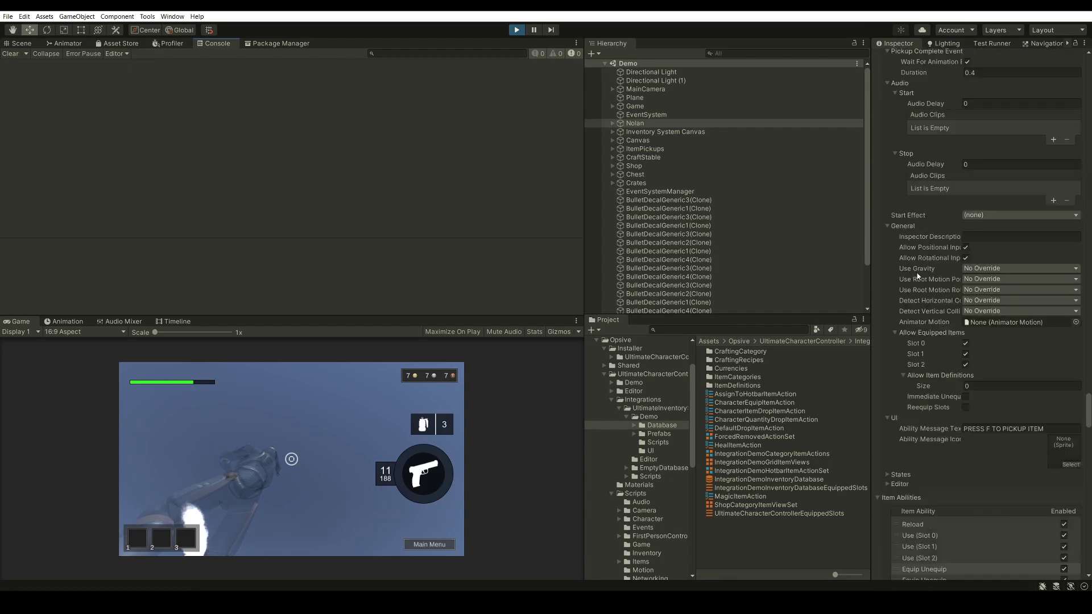
pyautogui.scroll(-15, 917, 275)
pyautogui.scroll(-10, 918, 277)
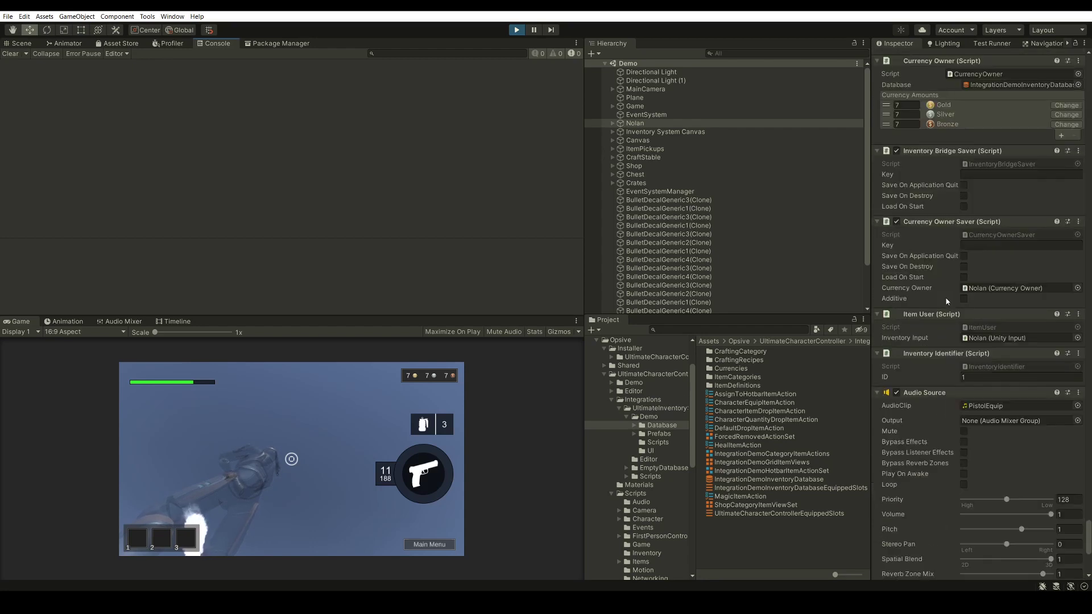
pyautogui.scroll(3, 947, 302)
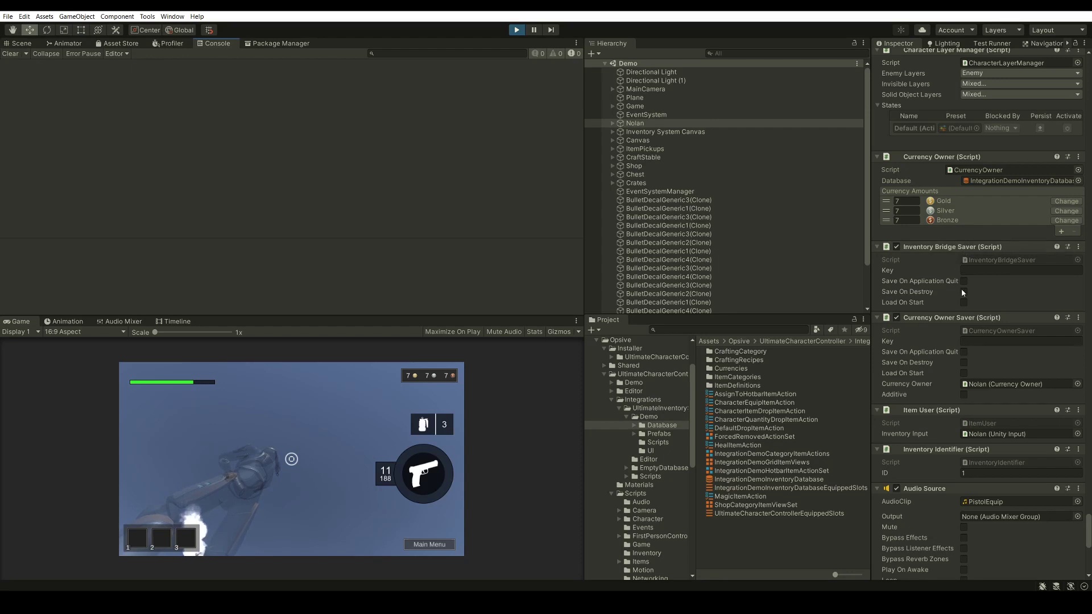
# - Check the remaining components, then switch the demo camera to a third-person view of Nolan
pyautogui.scroll(-3, 970, 296)
pyautogui.scroll(-8, 987, 247)
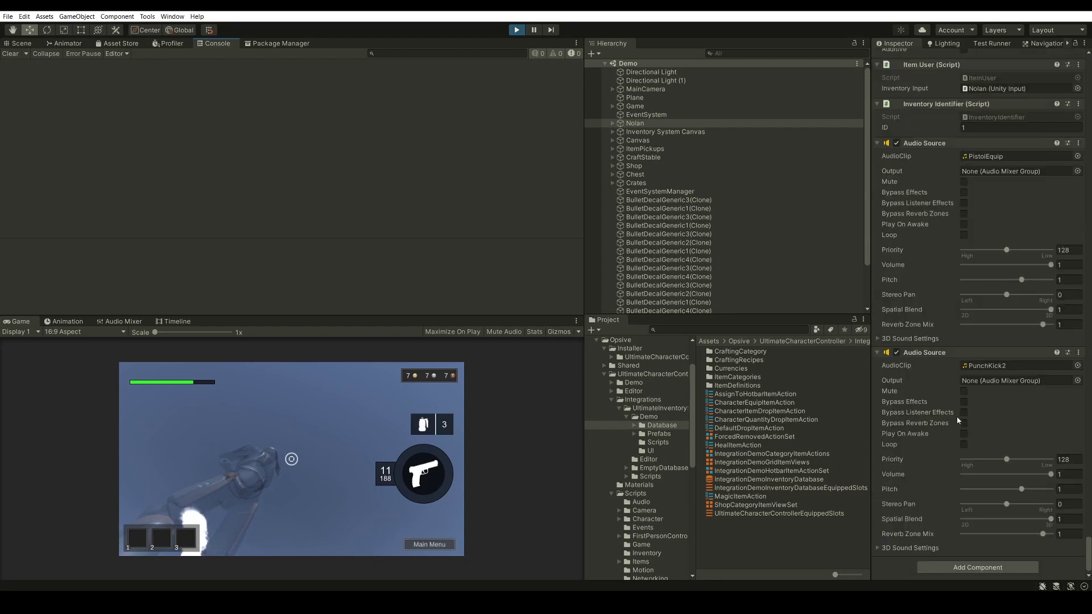
pyautogui.scroll(15, 961, 418)
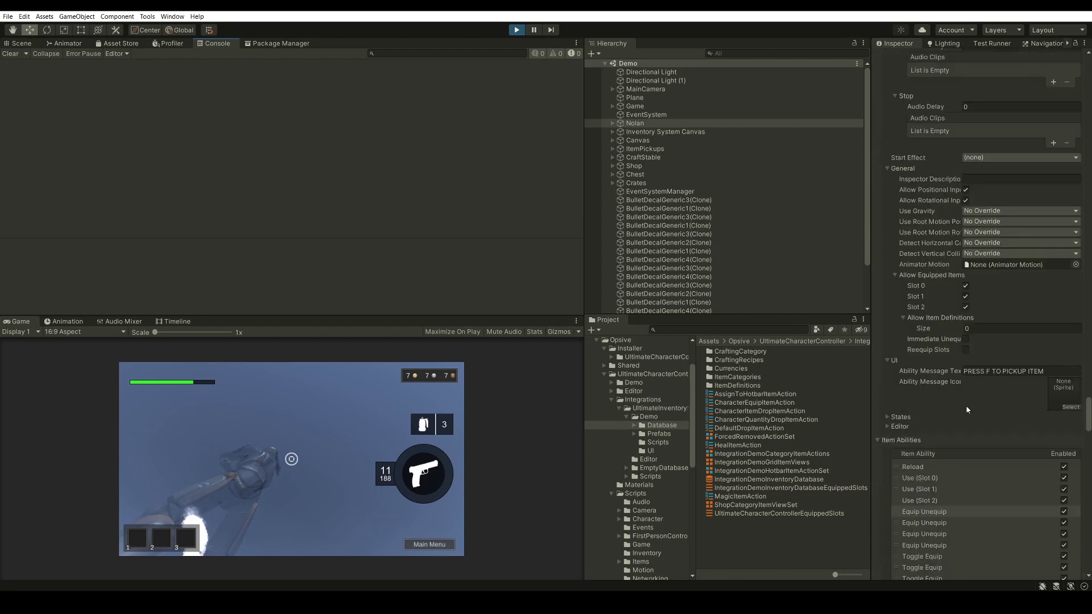
pyautogui.scroll(15, 972, 392)
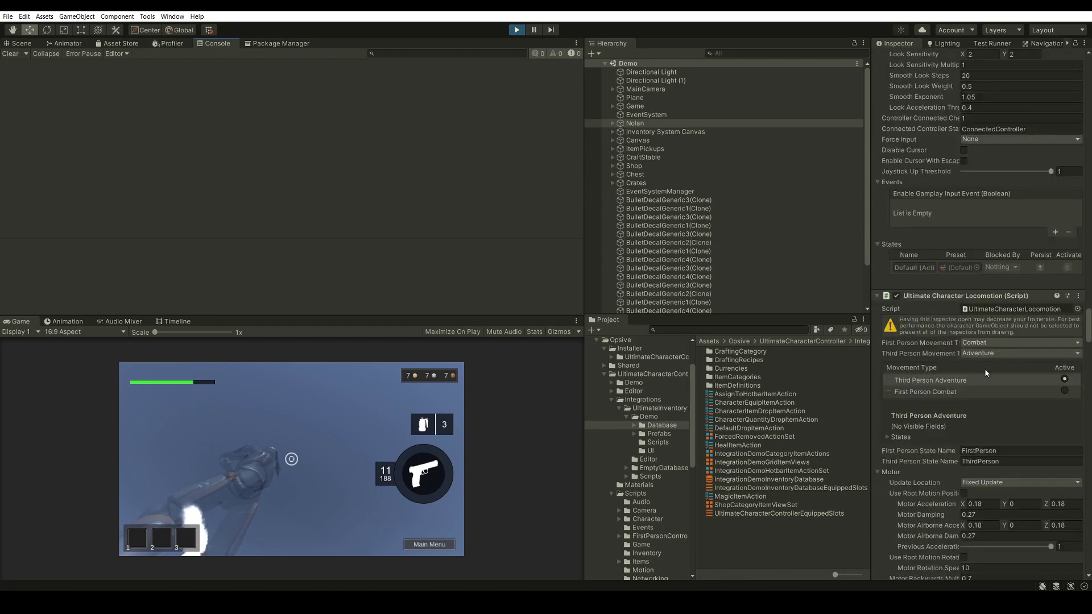
pyautogui.scroll(-15, 985, 373)
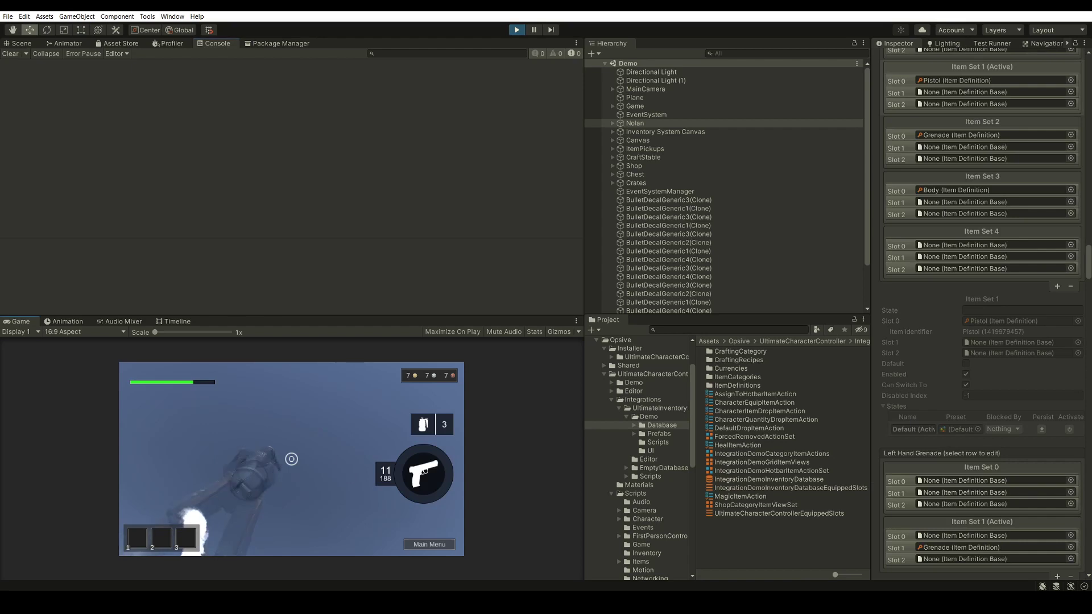
pyautogui.press('w')
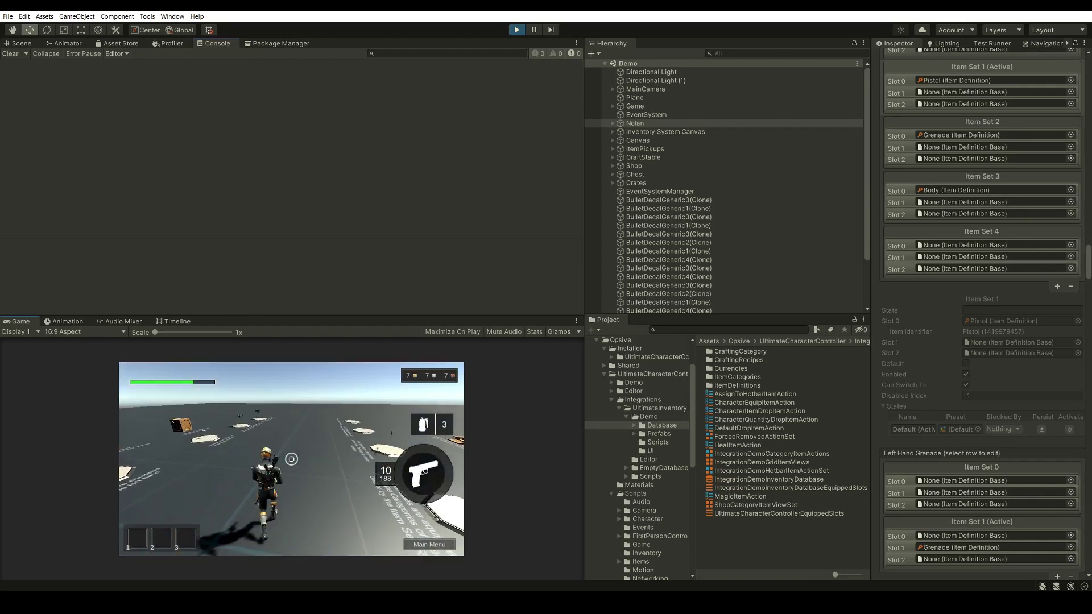
# - Stop the demo and inspect the Plane in the new scene, then clear the selection
pyautogui.press('Escape')
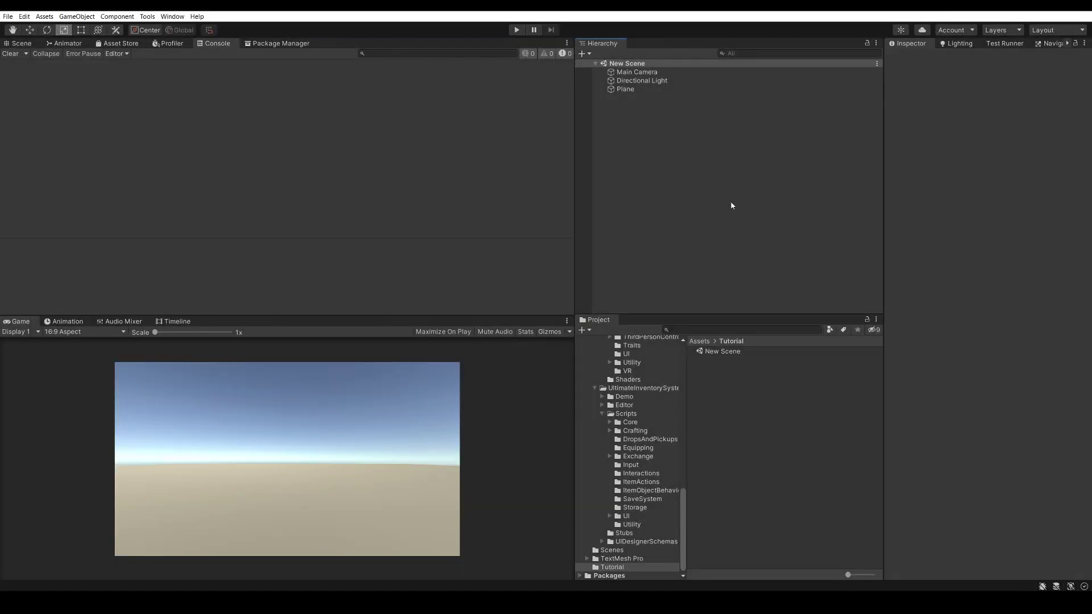
pyautogui.click(622, 89)
pyautogui.click(697, 171)
# - Open the Inventory Manager via Tools > Opsive > Ultimate Inventory System > Main Manager
pyautogui.click(147, 17)
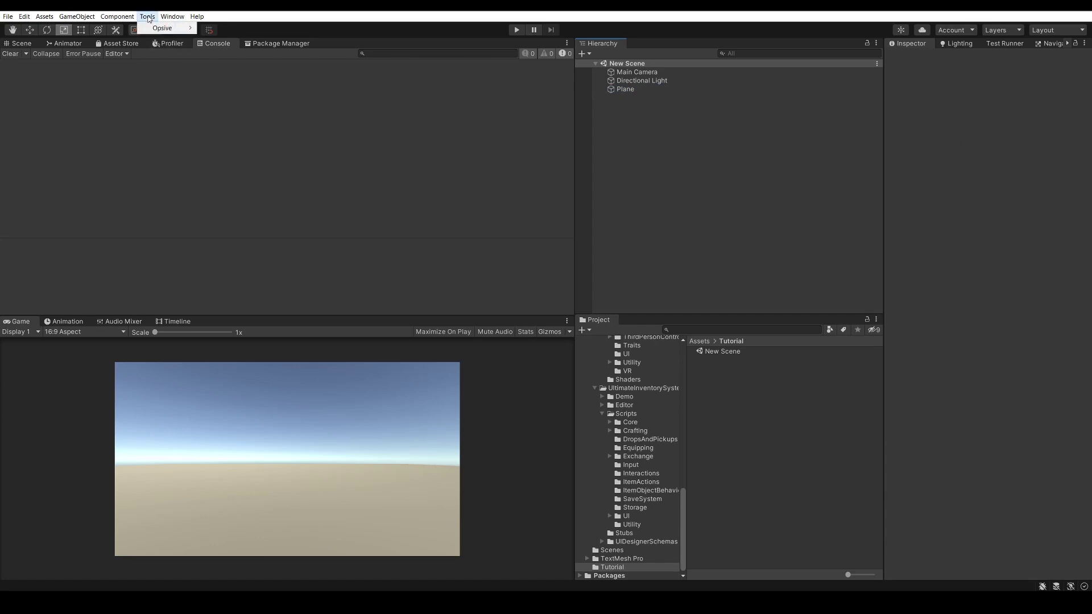
pyautogui.moveTo(157, 28)
pyautogui.moveTo(293, 34)
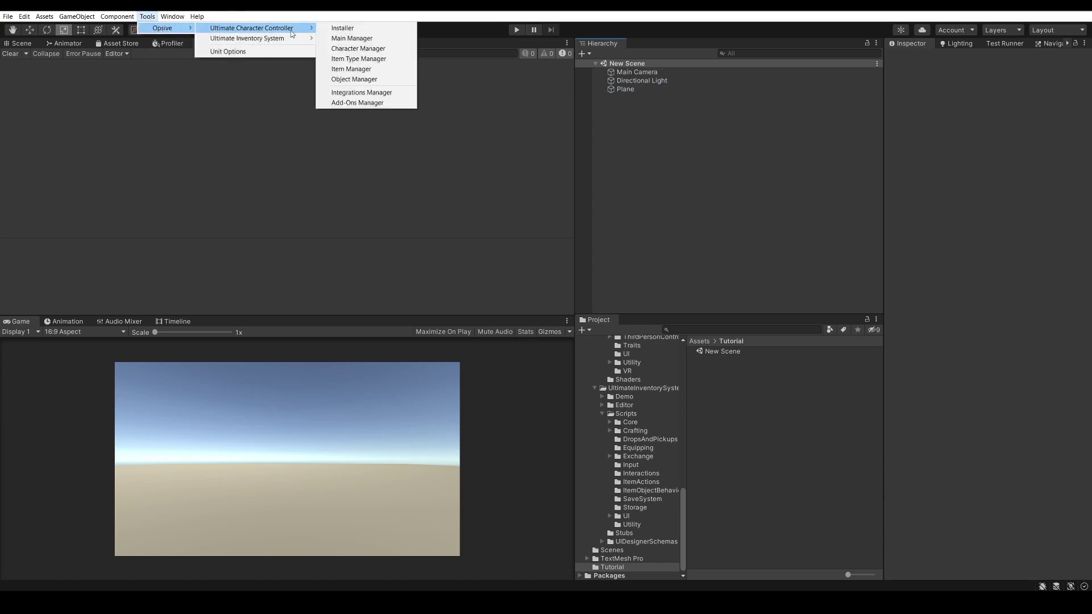
pyautogui.click(374, 39)
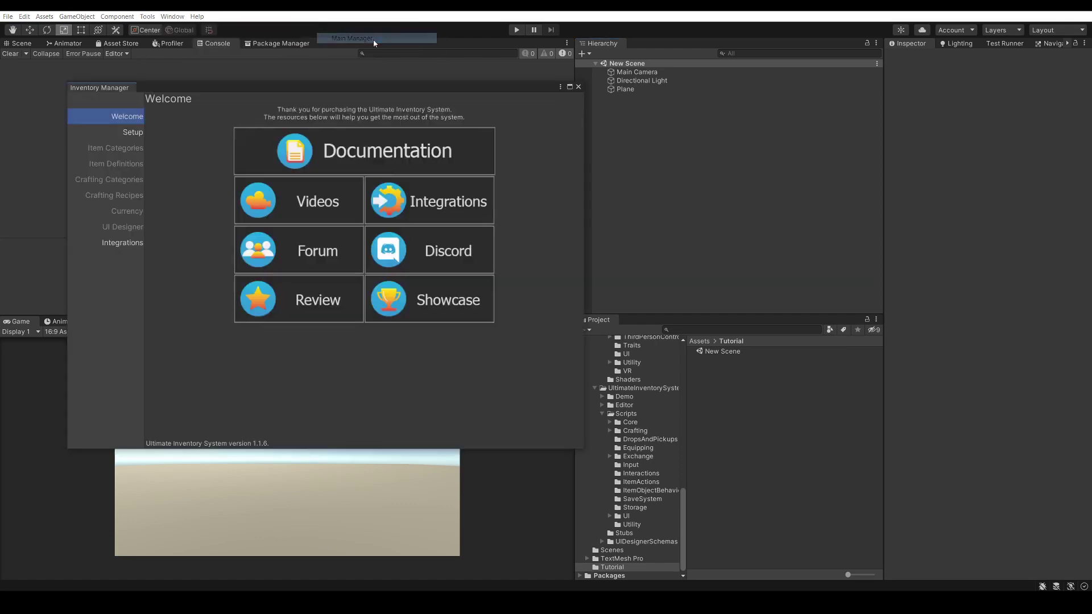
# - Assign EmptyCharacterInventoryDatabase as the database on the Inventory Manager's Setup page
pyautogui.click(189, 129)
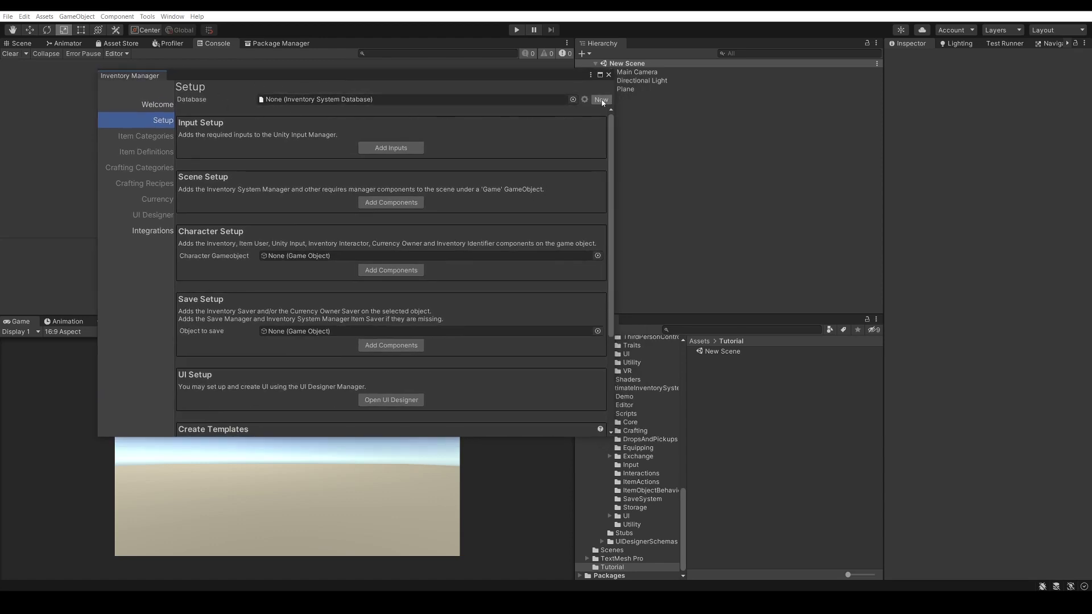
pyautogui.click(572, 99)
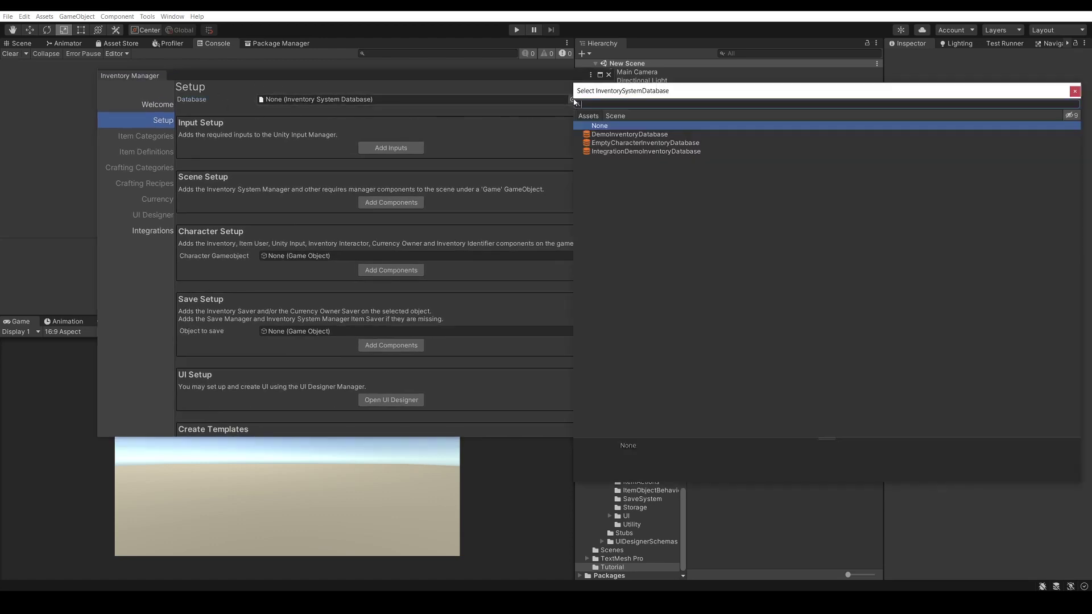
pyautogui.click(611, 143)
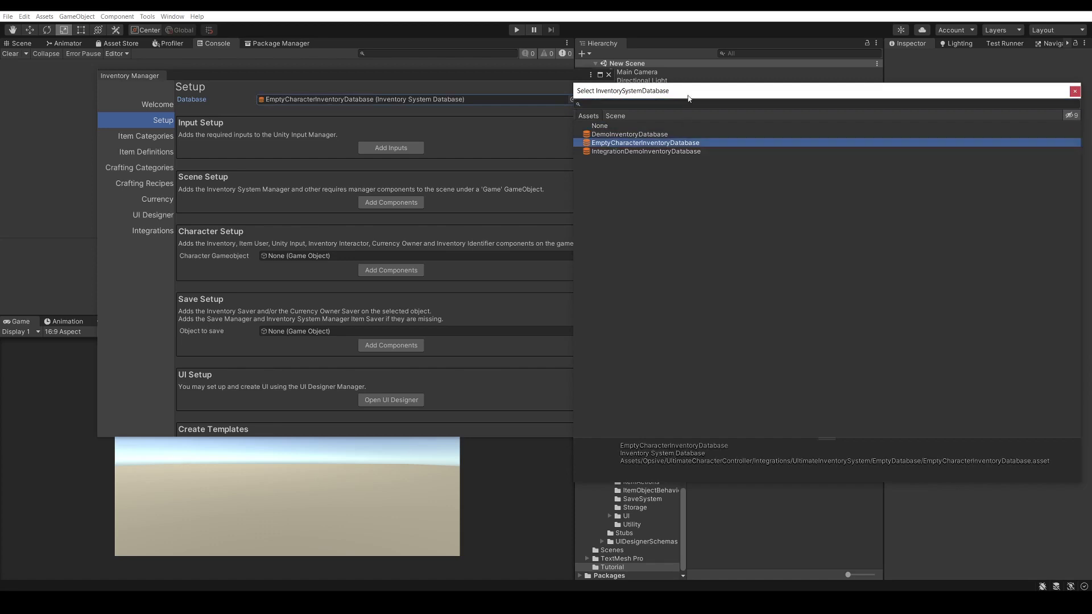
pyautogui.moveTo(687, 98); pyautogui.dragTo(444, 138)
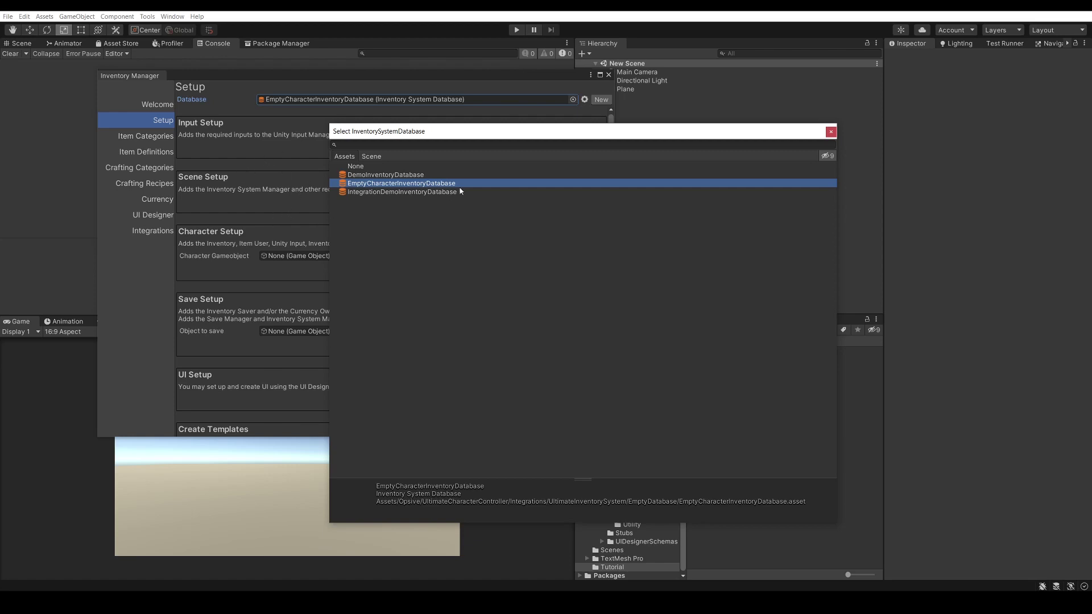
pyautogui.doubleClick(481, 186)
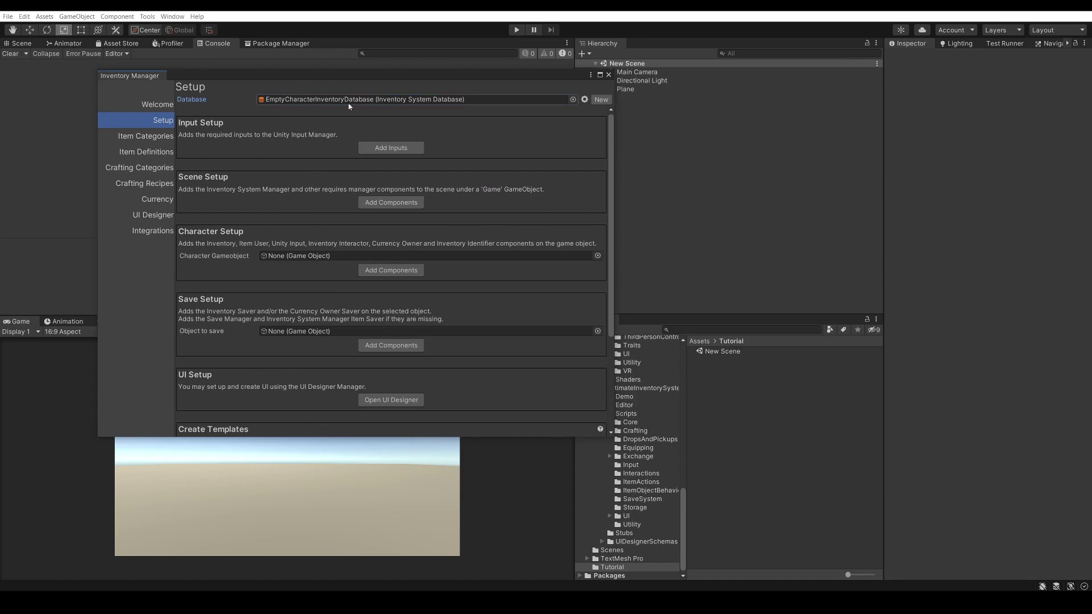
pyautogui.click(584, 99)
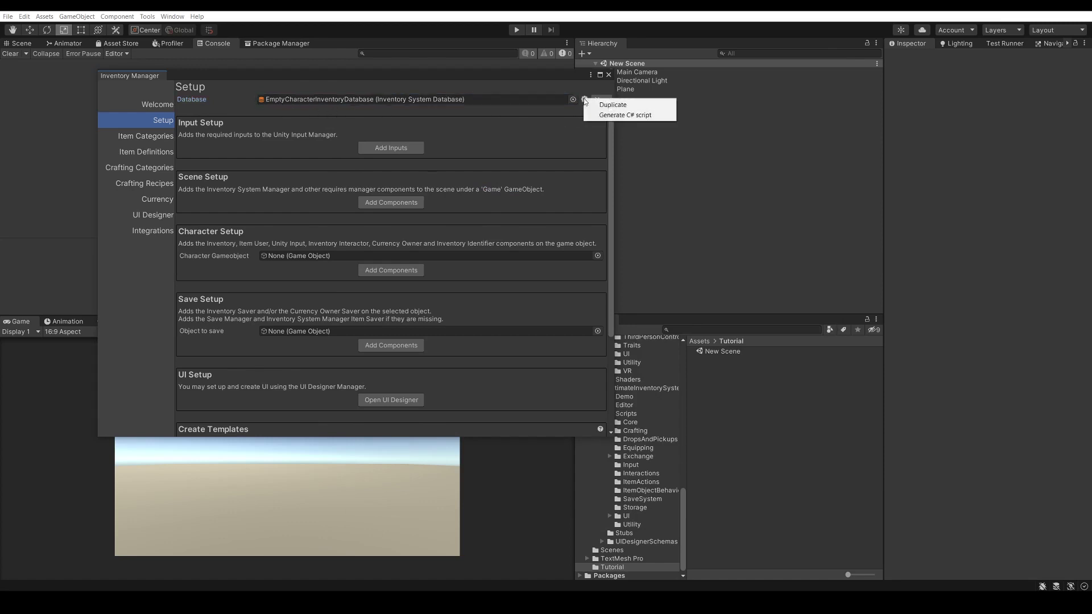
# - Duplicate the database into the Tutorial folder as TutoInventoryDatabase
pyautogui.click(605, 105)
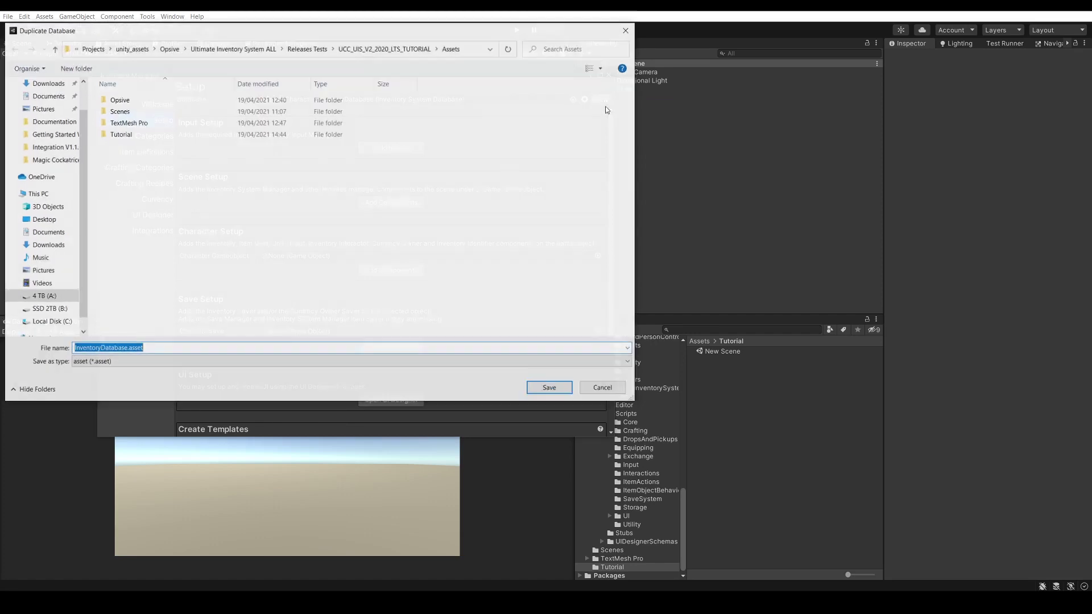
pyautogui.doubleClick(130, 137)
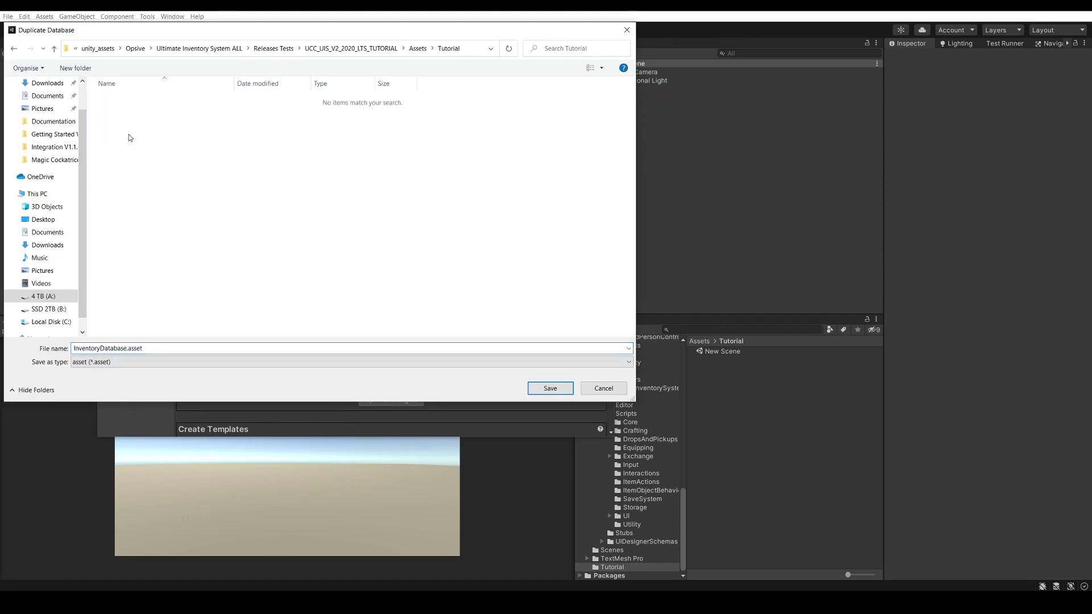
pyautogui.click(118, 347)
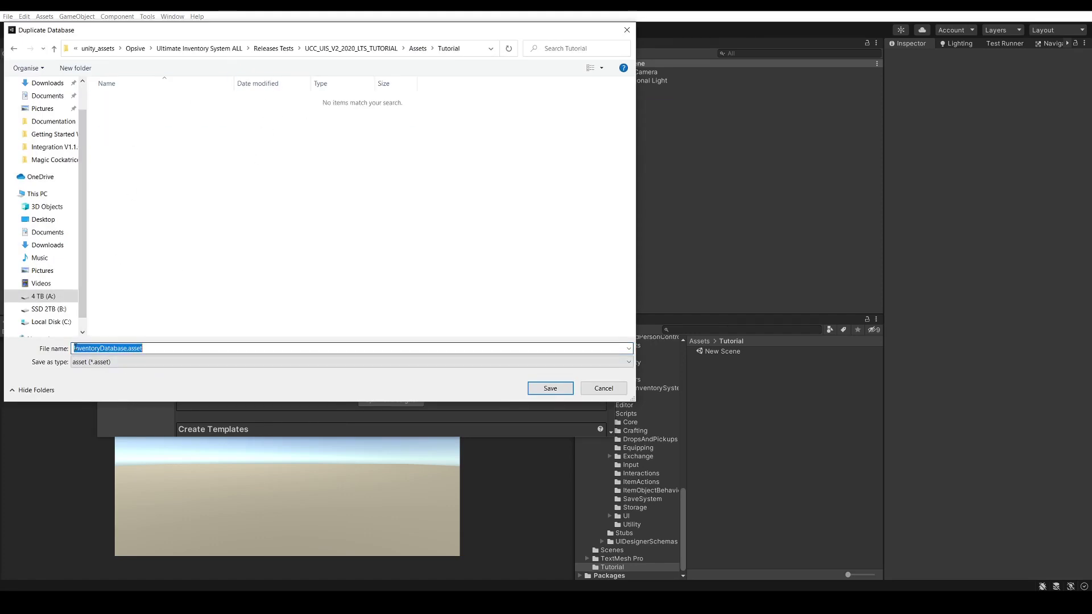
pyautogui.click(75, 348)
pyautogui.write('Tuto')
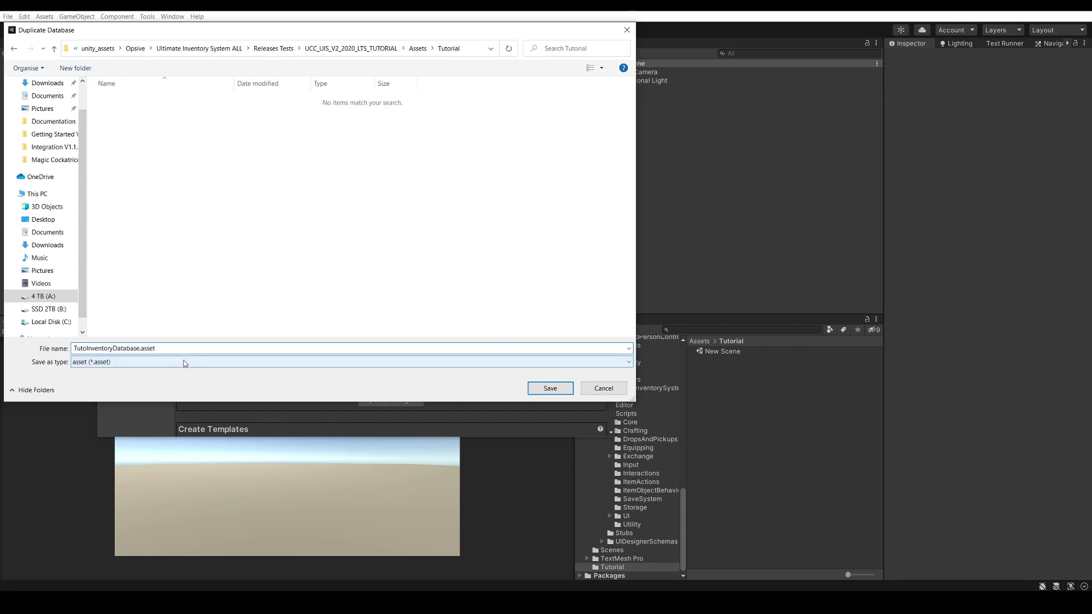
pyautogui.rightClick(126, 117)
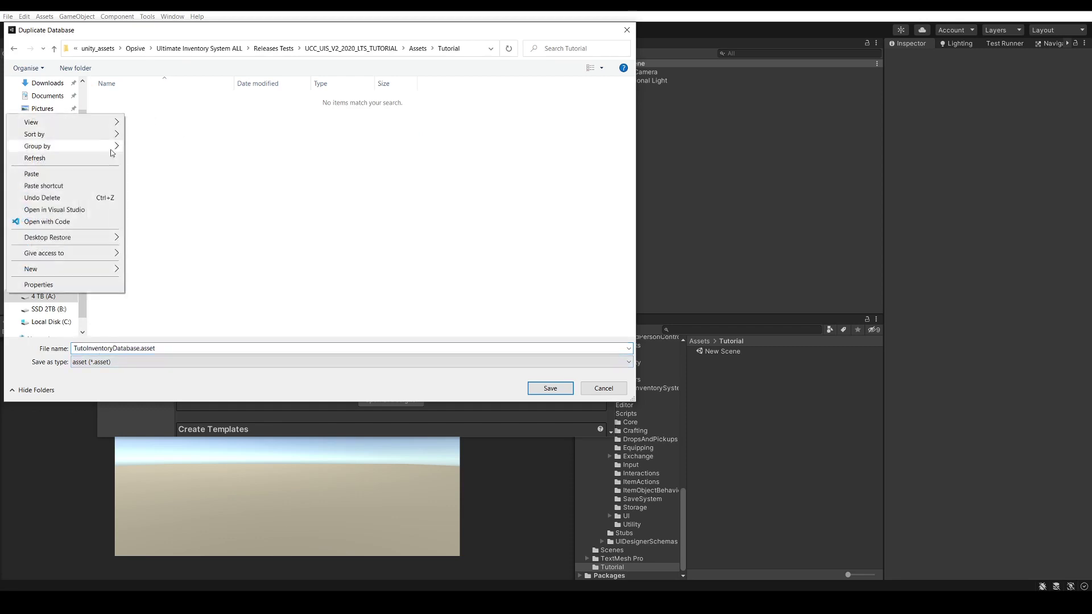
pyautogui.moveTo(88, 270)
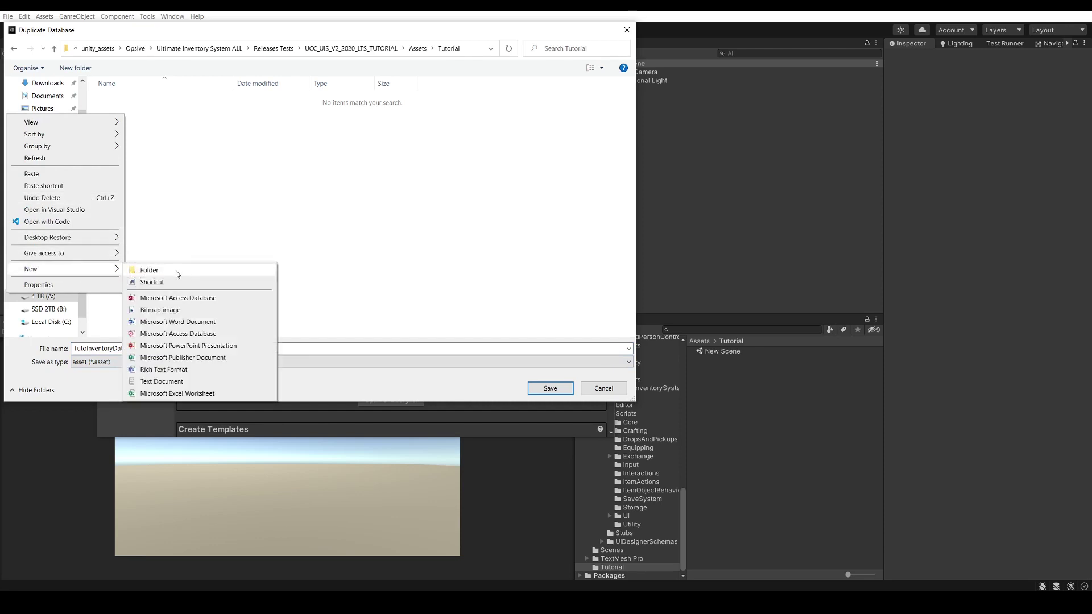
pyautogui.click(192, 134)
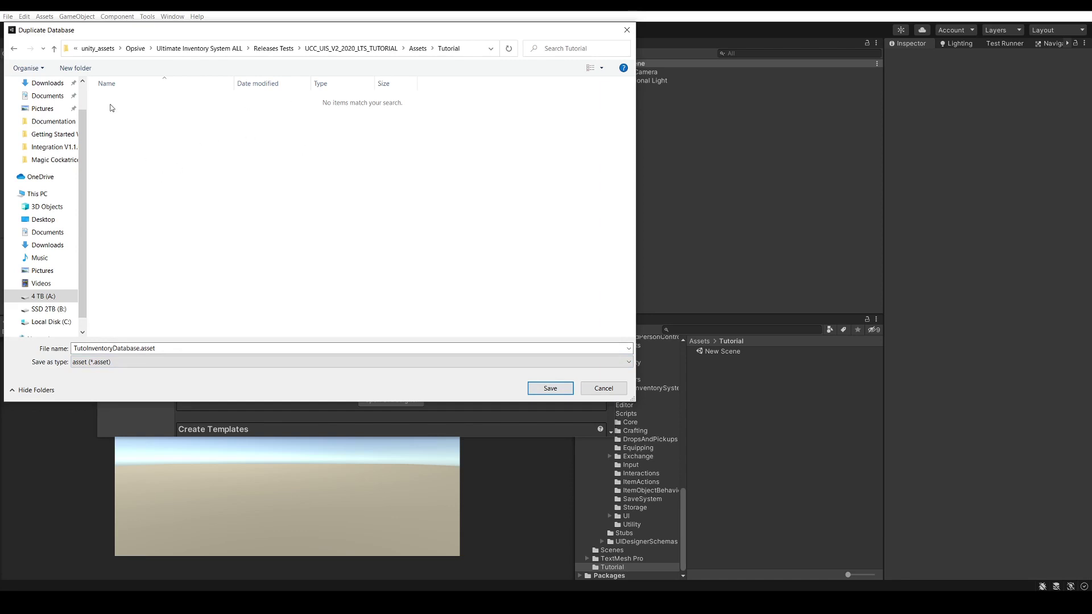
pyautogui.click(538, 389)
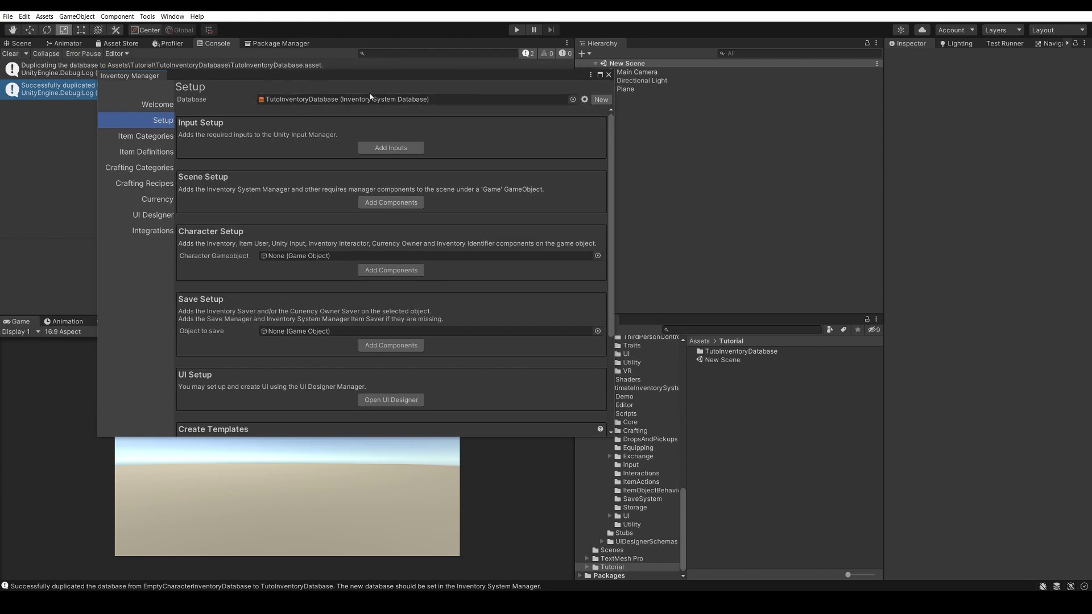
# - Clear the Console messages and show the Item Categories page
pyautogui.moveTo(129, 71); pyautogui.dragTo(131, 93)
pyautogui.click(11, 53)
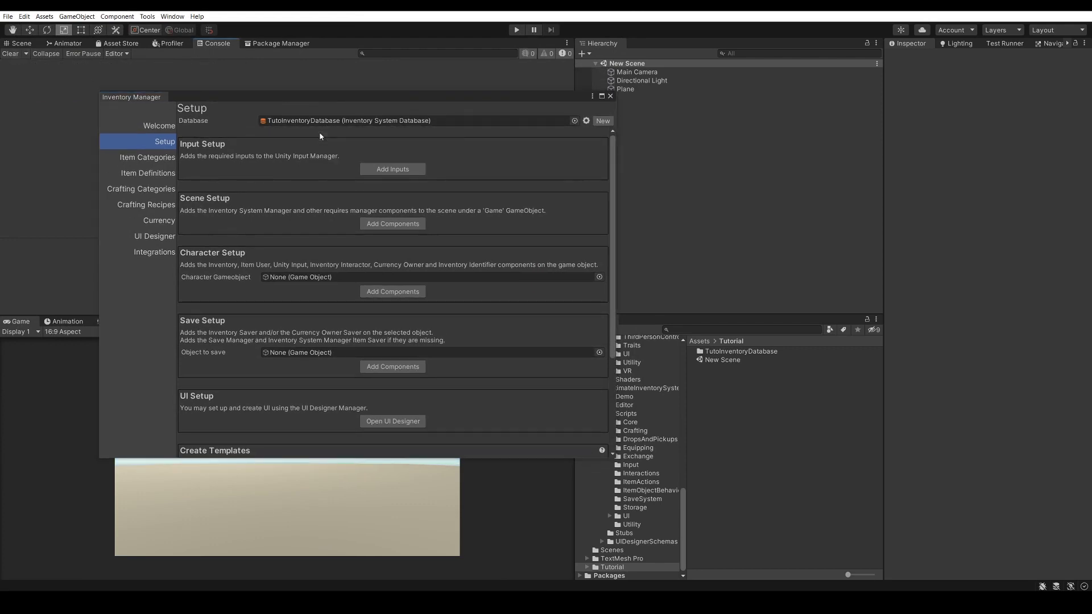
pyautogui.click(174, 157)
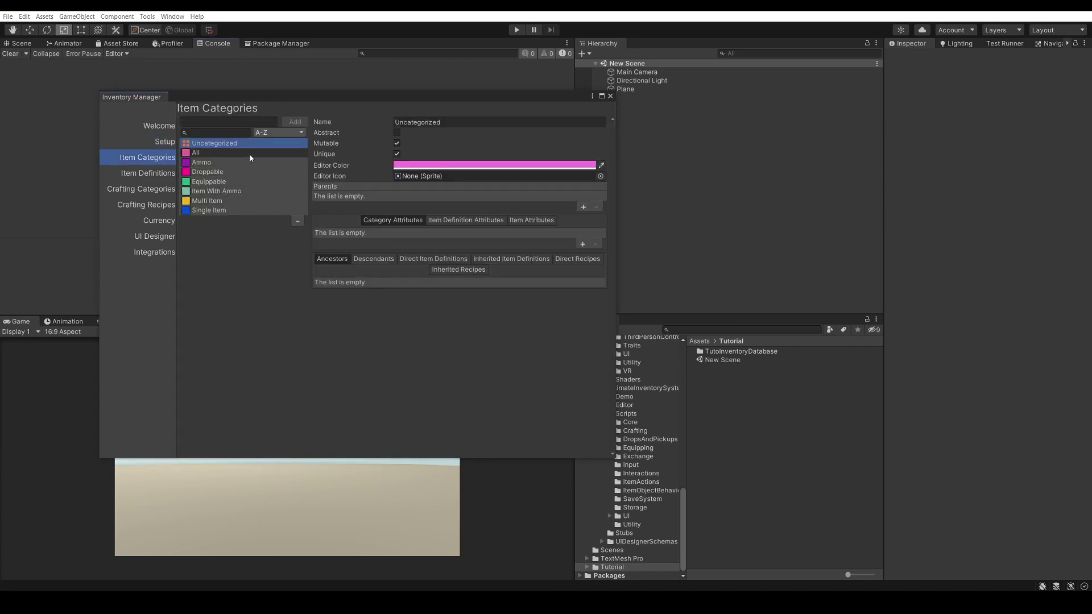
# - Compare the Ammo and Equippable item categories' settings
pyautogui.click(235, 163)
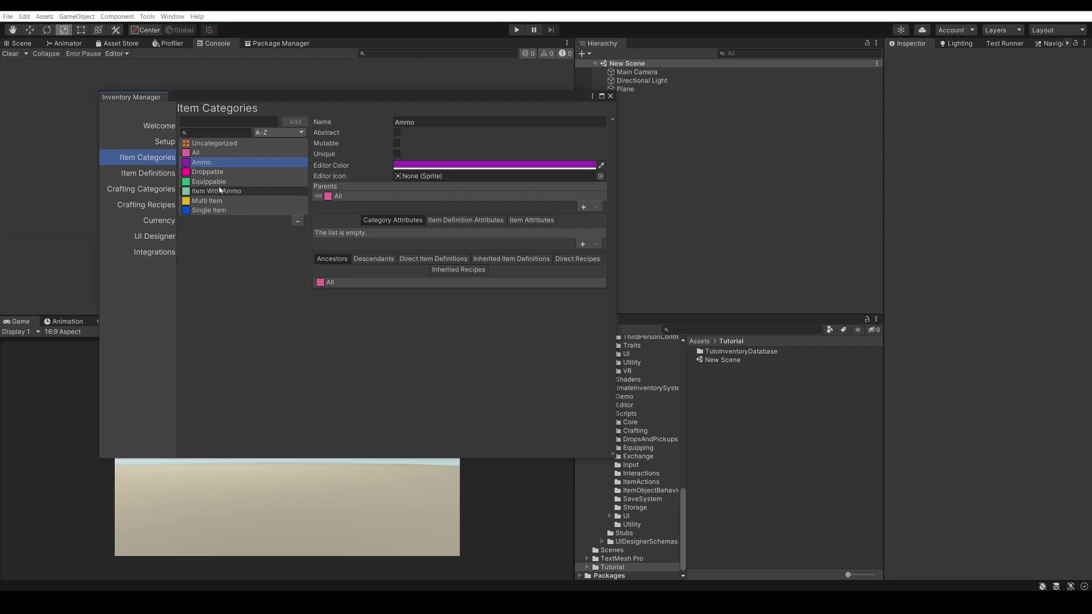
pyautogui.click(225, 183)
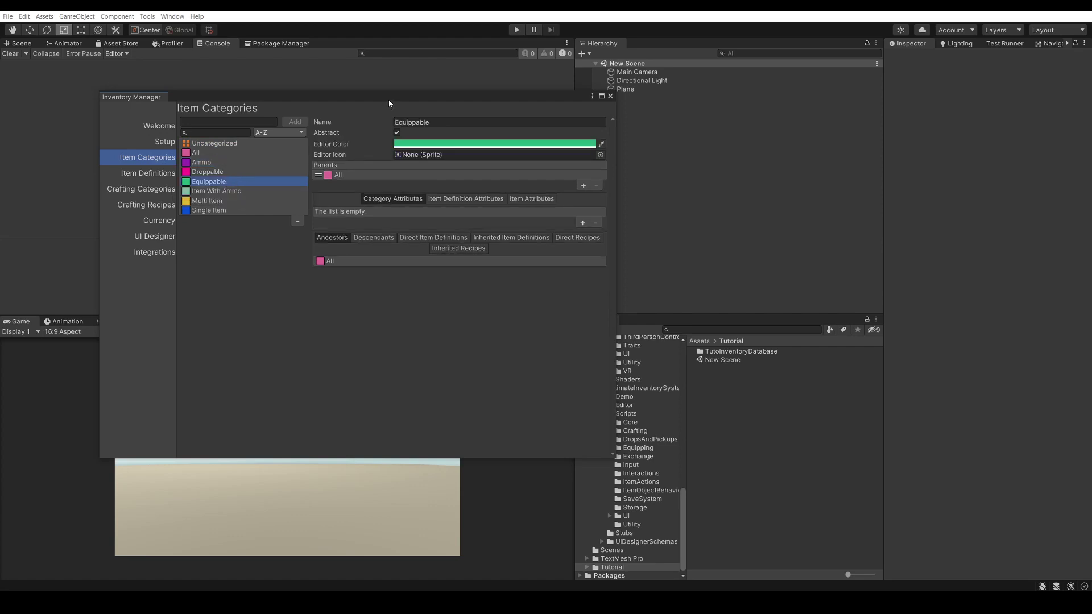
pyautogui.moveTo(385, 102); pyautogui.dragTo(347, 93)
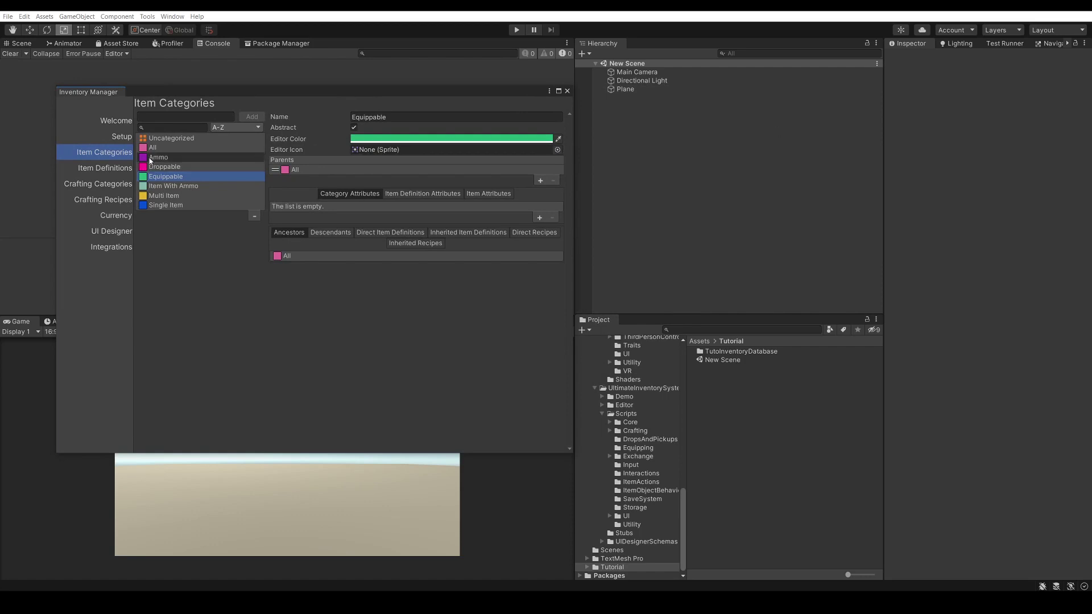
pyautogui.click(151, 158)
pyautogui.click(165, 176)
pyautogui.click(162, 158)
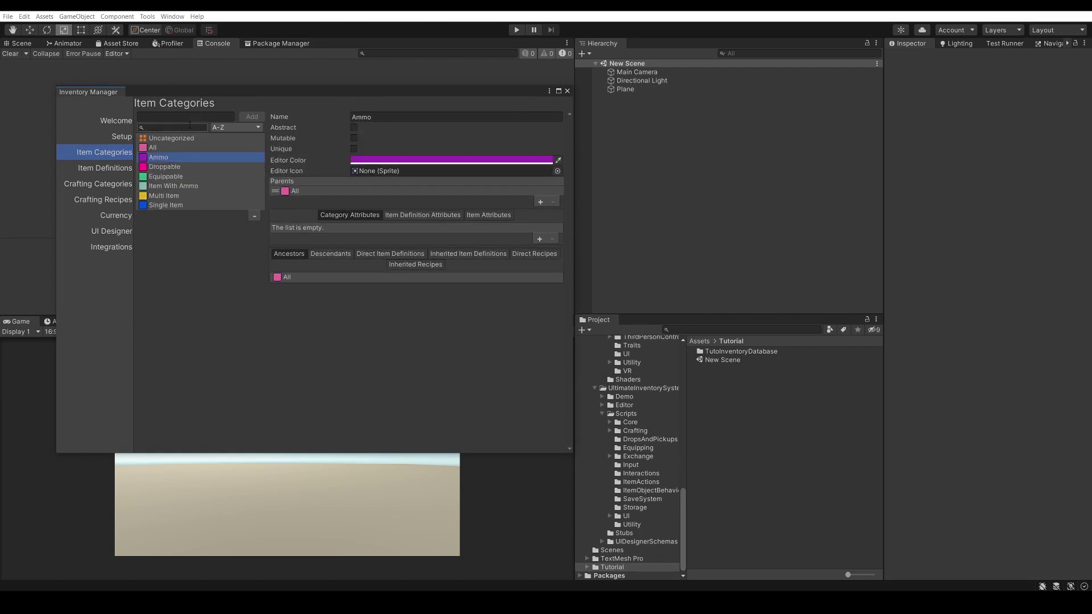
pyautogui.click(170, 176)
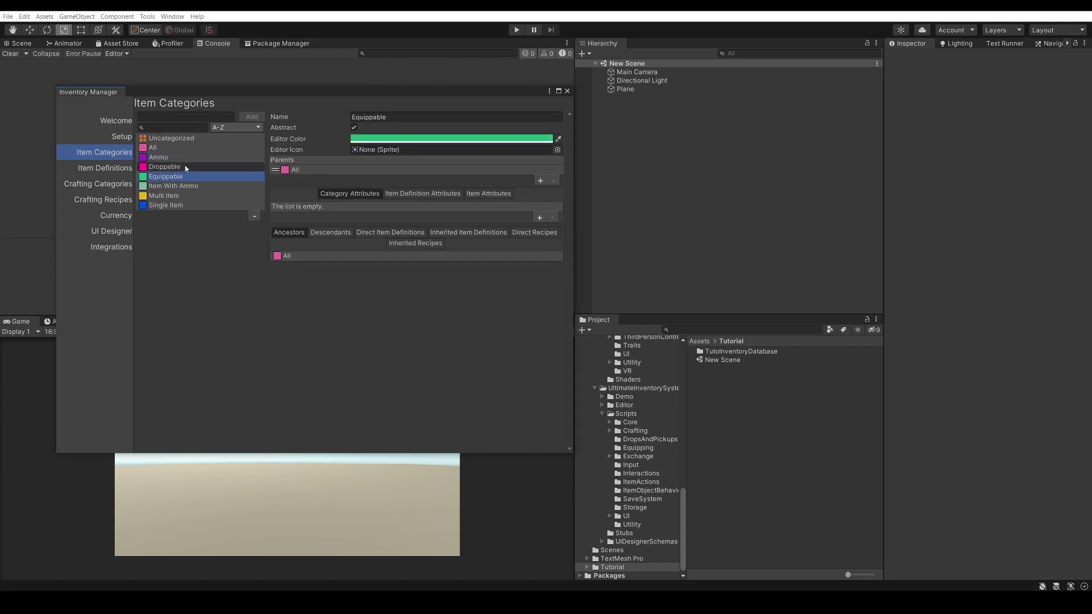
pyautogui.click(177, 158)
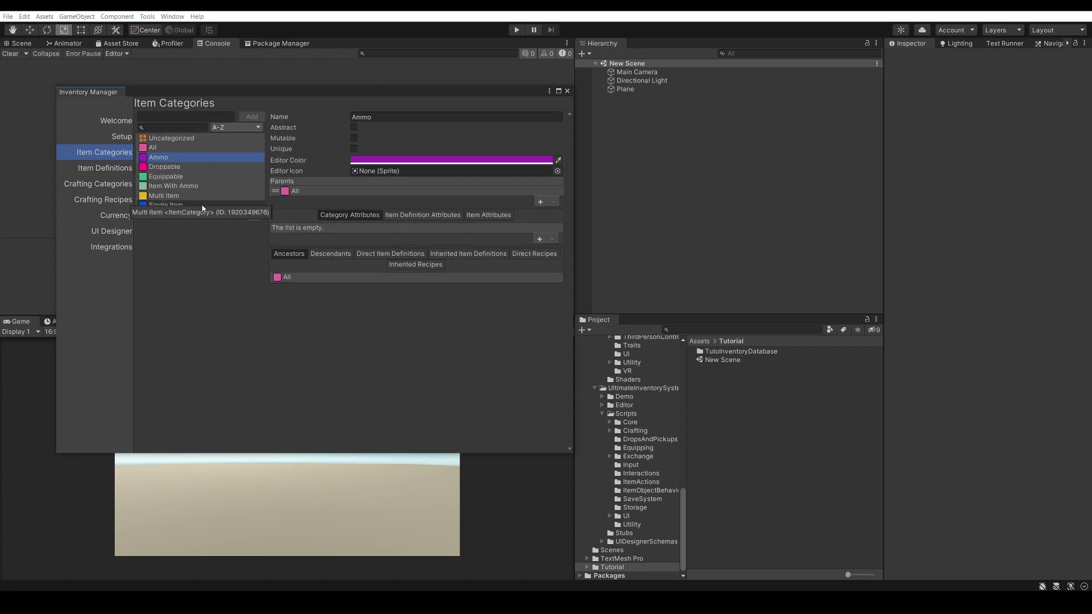
# - Show the Droppable category's DropPrefab definition attribute, overridden with ItemPickupBag
pyautogui.click(196, 167)
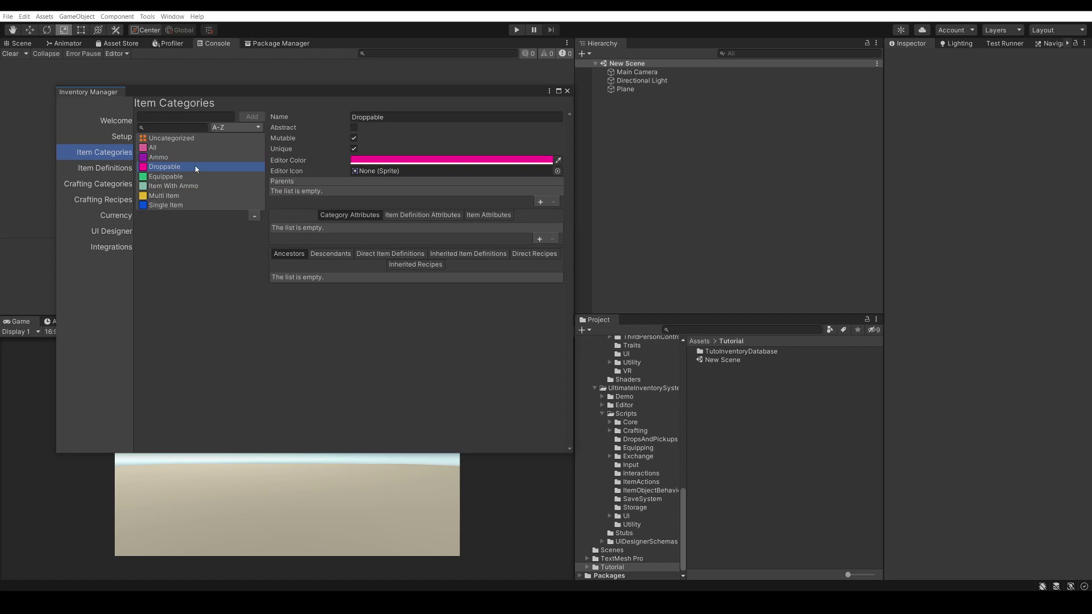
pyautogui.click(436, 216)
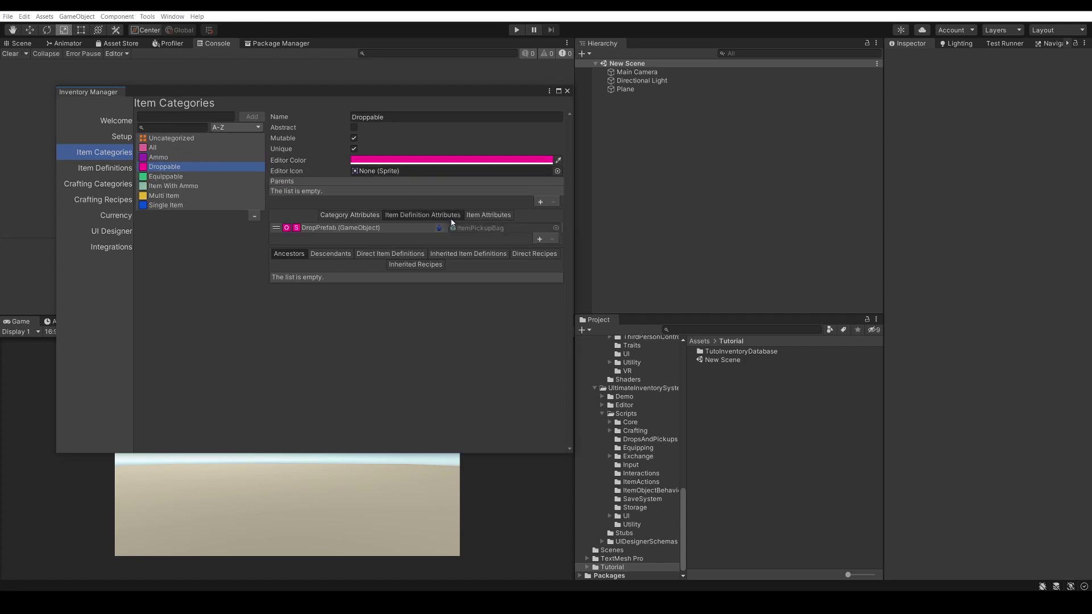
pyautogui.click(349, 228)
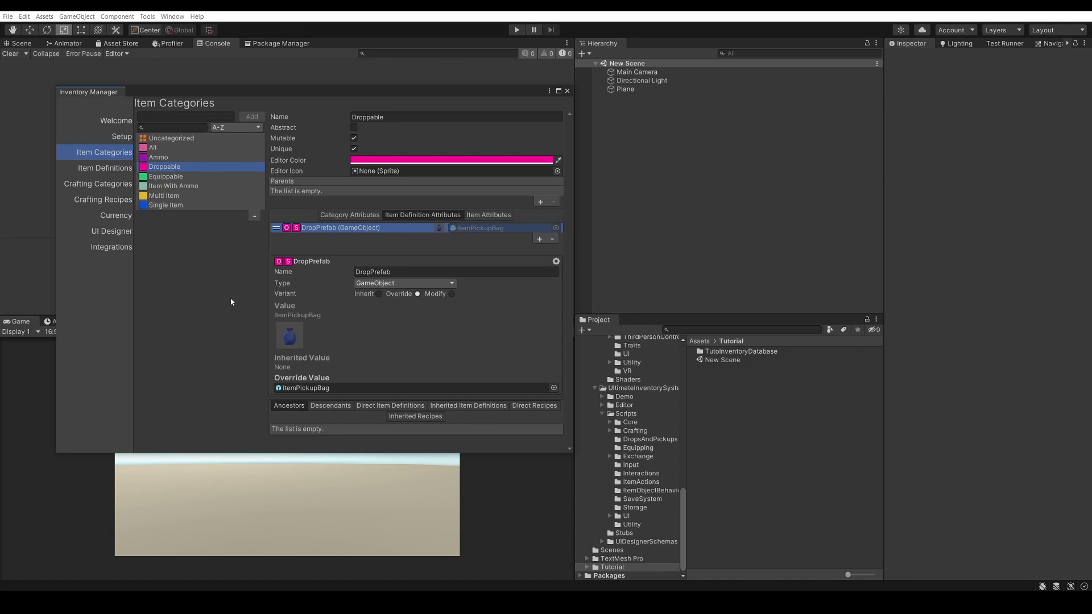
# - Inspect Item With Ammo's AmmoData attribute, including its clip size and clip remaining values
pyautogui.click(144, 189)
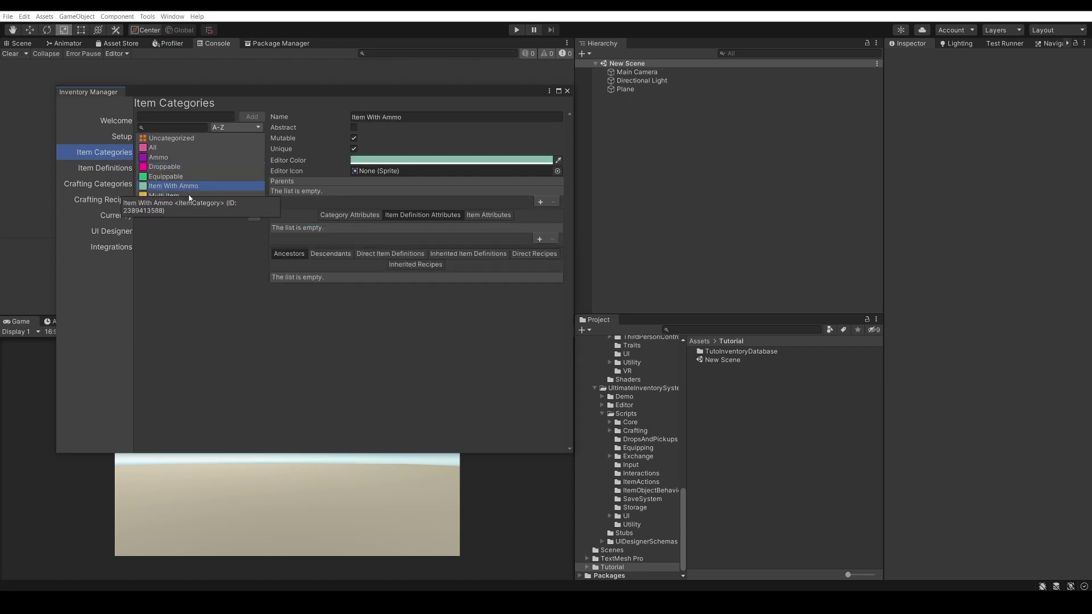
pyautogui.click(486, 216)
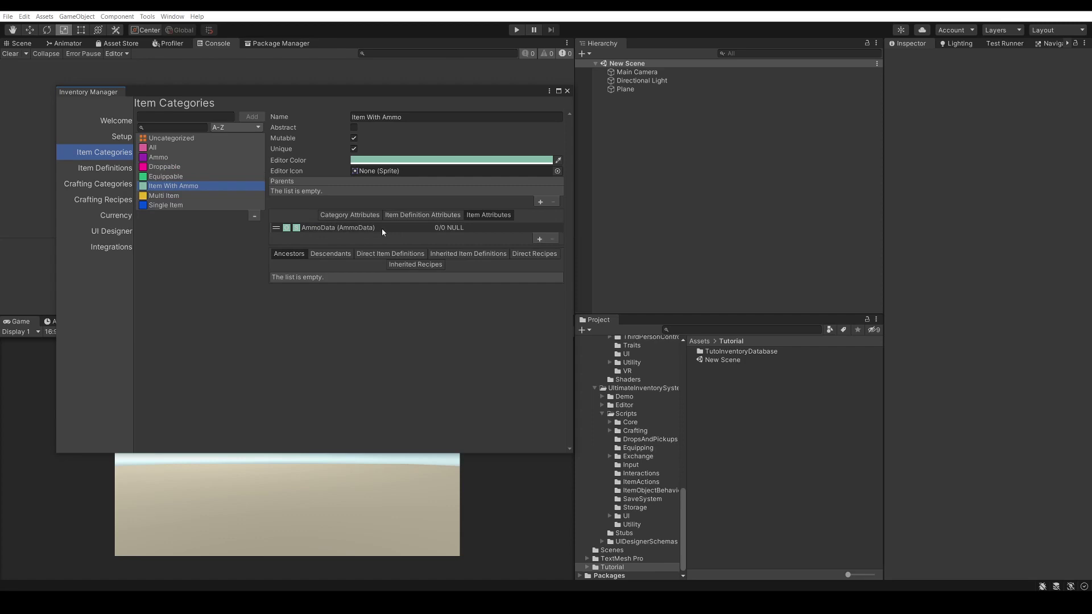
pyautogui.click(353, 228)
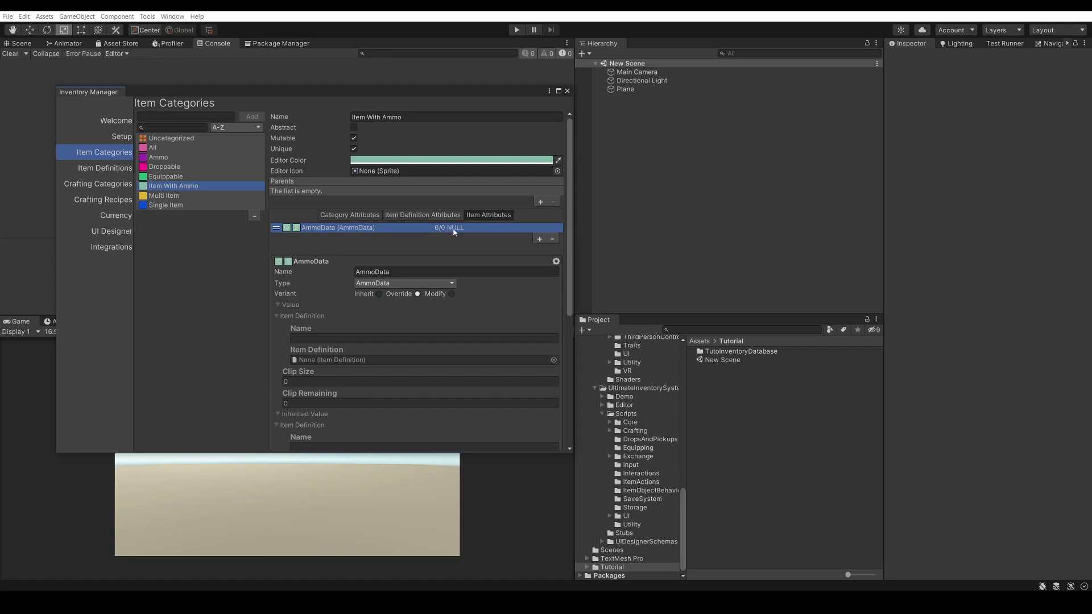
pyautogui.scroll(-3, 469, 264)
pyautogui.scroll(-4, 431, 304)
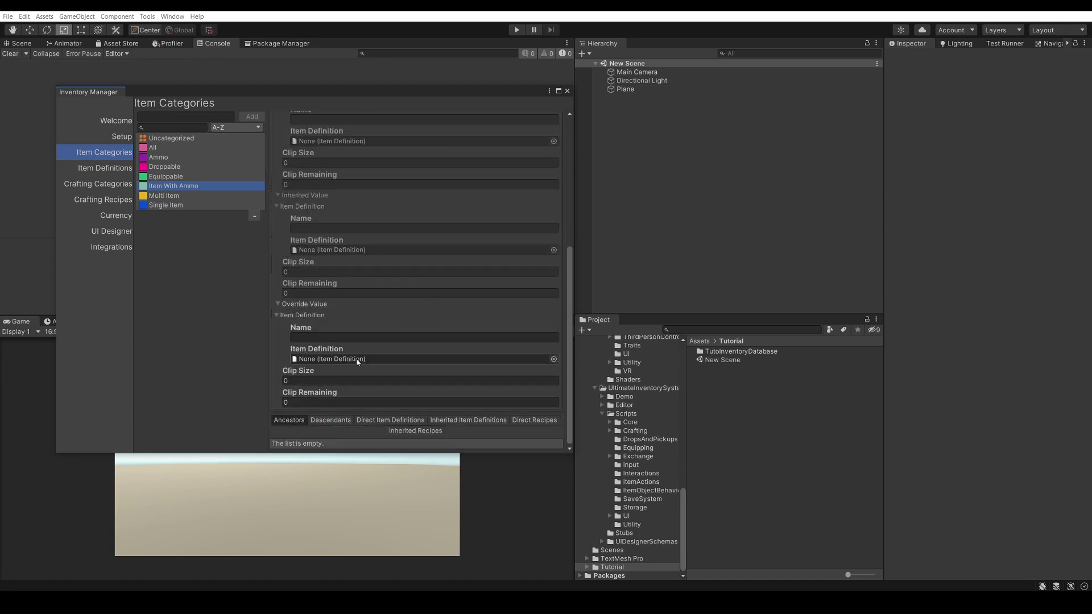
pyautogui.click(318, 337)
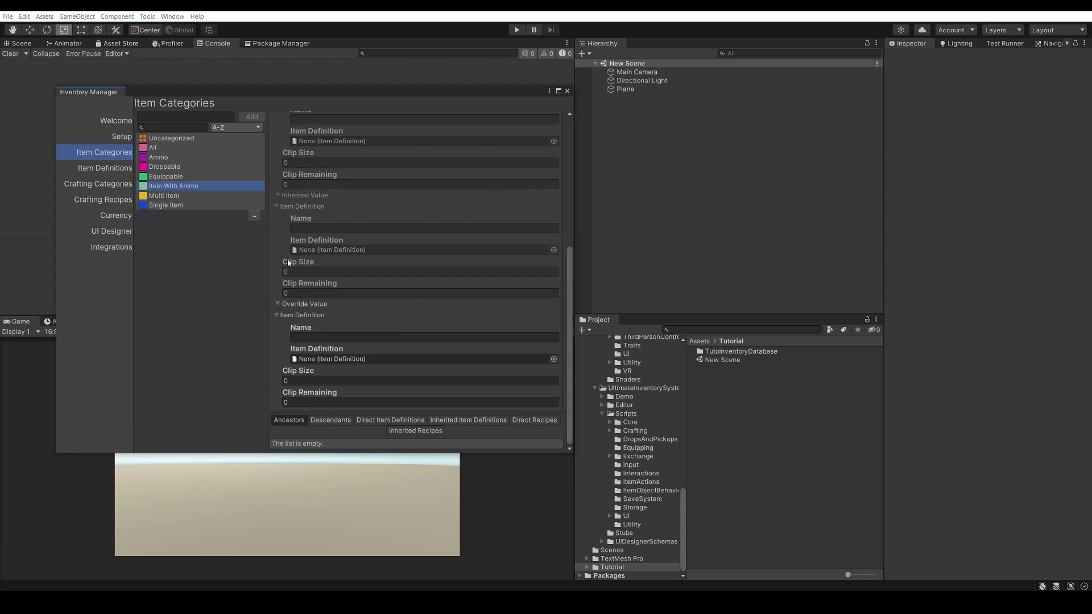
pyautogui.scroll(7, 288, 263)
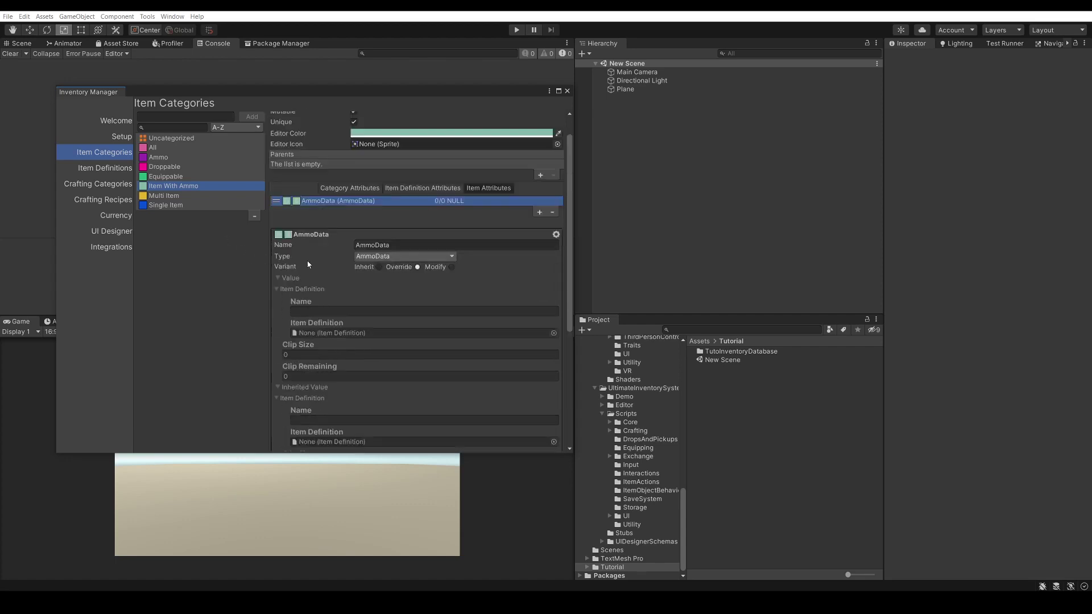
pyautogui.click(174, 197)
# - Inspect the Multi Item and Single Item Prefab attributes, making Multi Item's Prefabs an override value
pyautogui.click(178, 207)
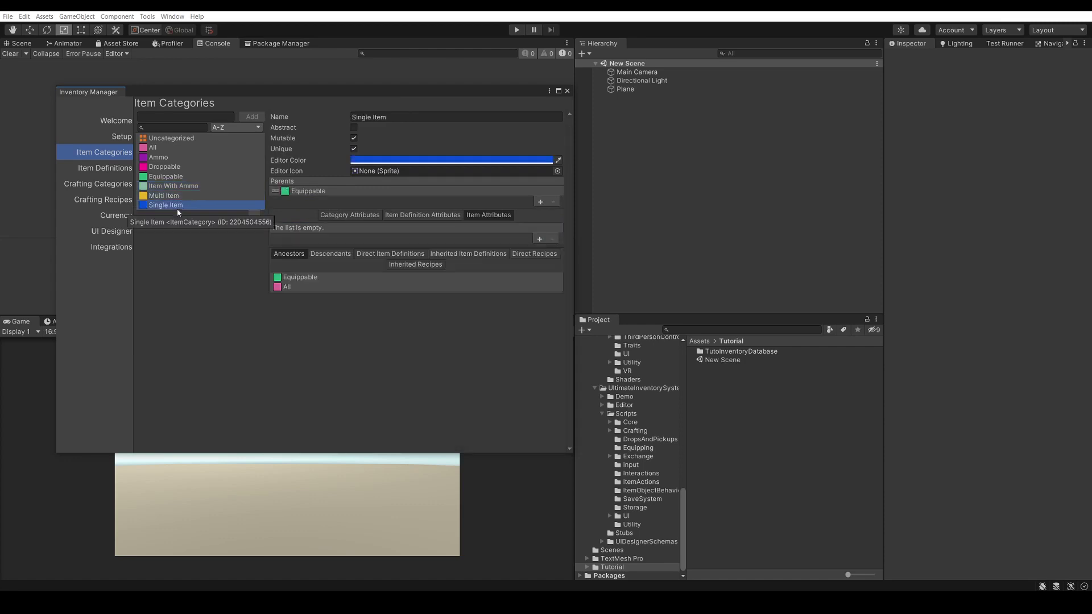
pyautogui.click(183, 198)
pyautogui.click(405, 214)
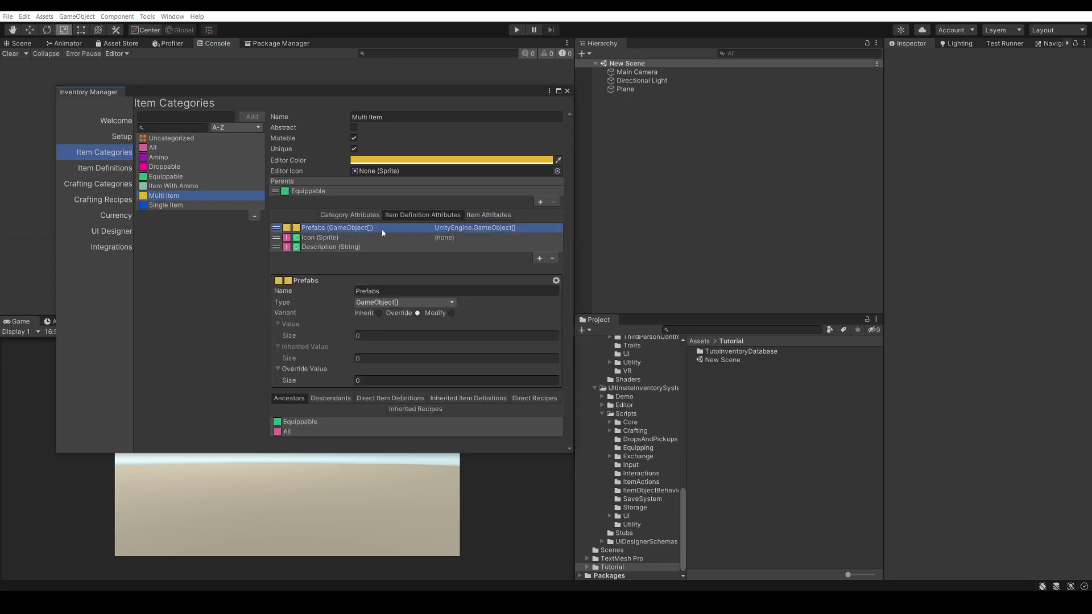
pyautogui.click(418, 313)
pyautogui.click(200, 205)
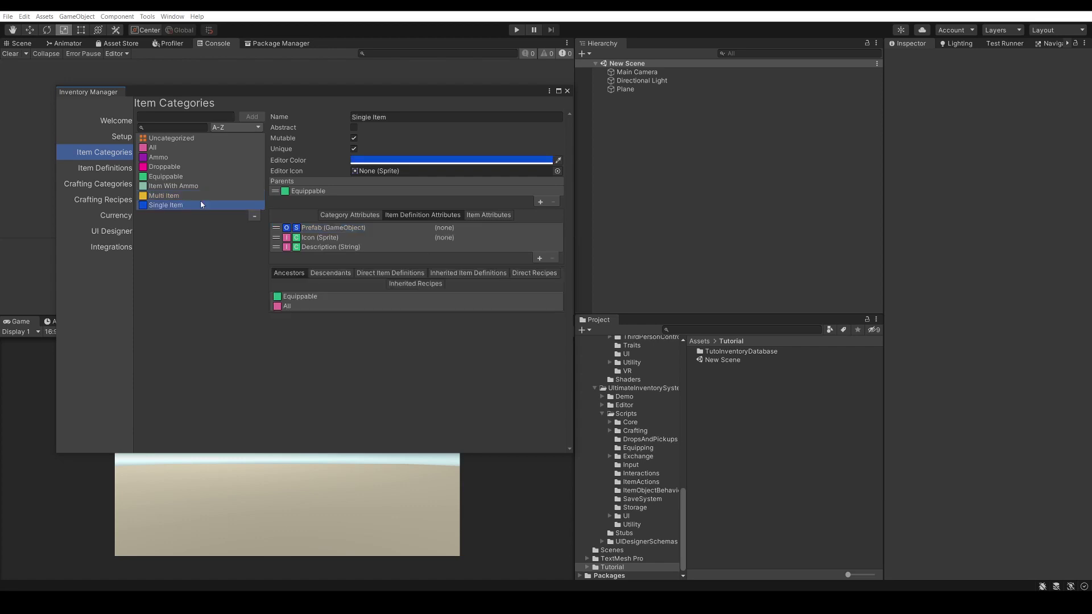
pyautogui.click(404, 231)
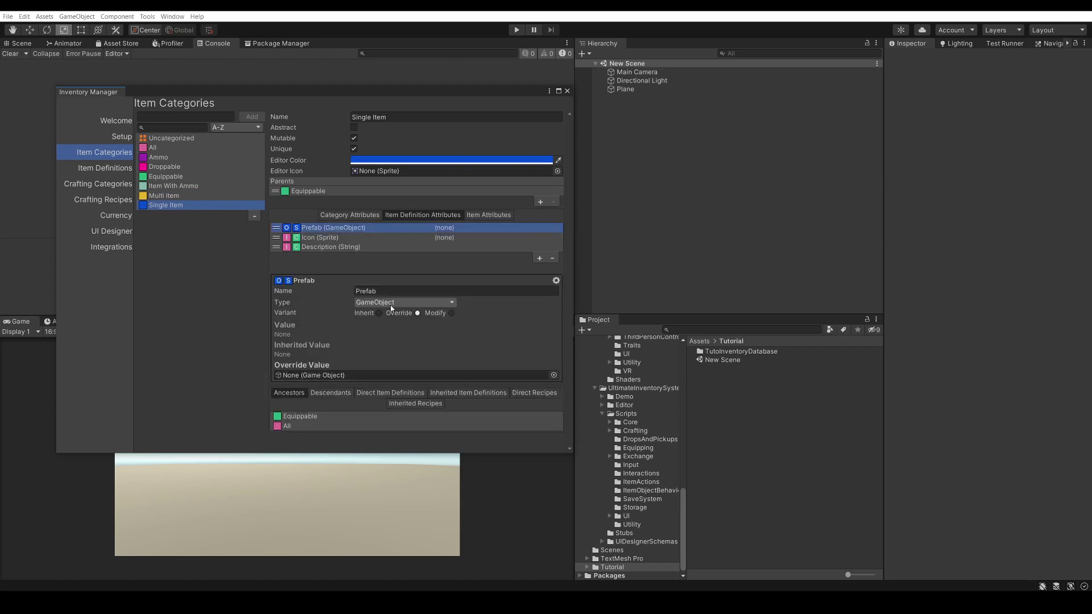
# - Browse up the item category list to the All category's settings
pyautogui.click(167, 195)
pyautogui.click(170, 186)
pyautogui.click(173, 176)
pyautogui.click(172, 166)
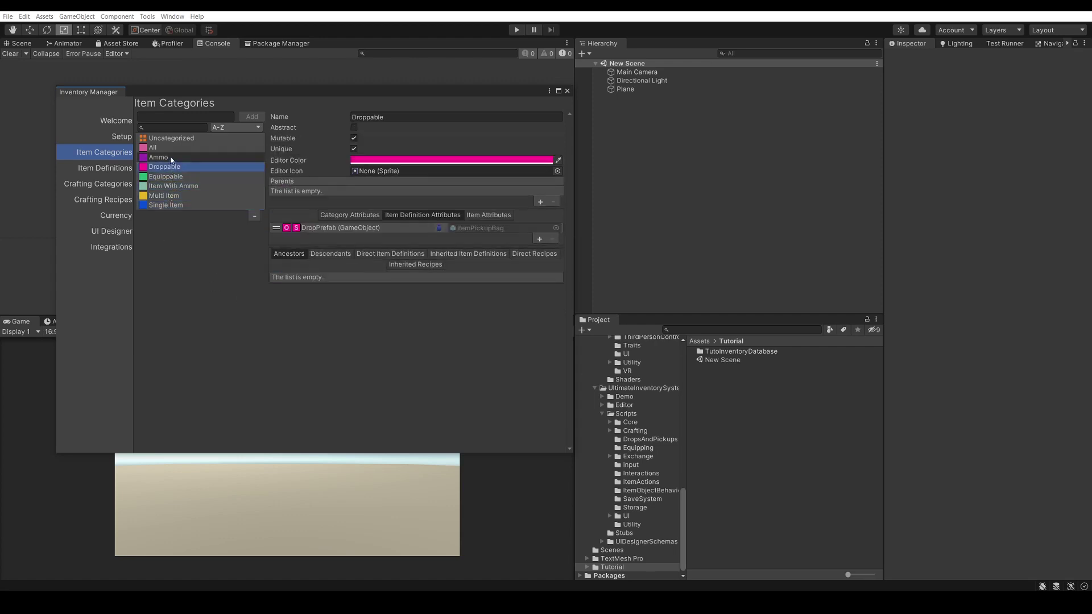
pyautogui.click(170, 147)
pyautogui.click(180, 116)
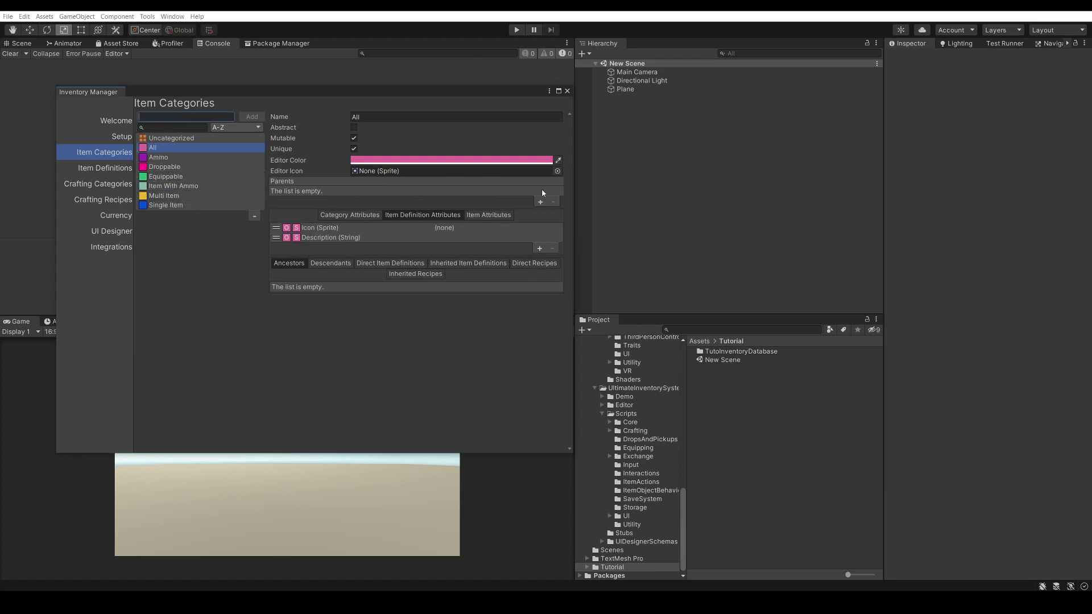
# - Review the Single Item, Multi Item and Ammo categories, then go to the empty Item Definitions page
pyautogui.click(170, 205)
pyautogui.click(174, 196)
pyautogui.click(173, 186)
pyautogui.click(170, 176)
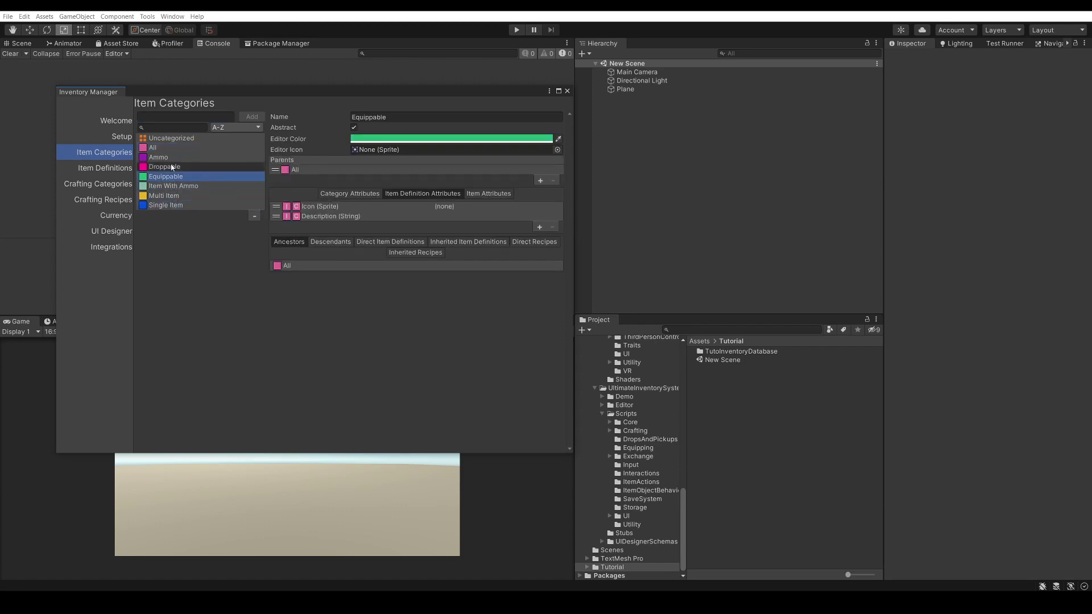
pyautogui.click(167, 166)
pyautogui.click(164, 158)
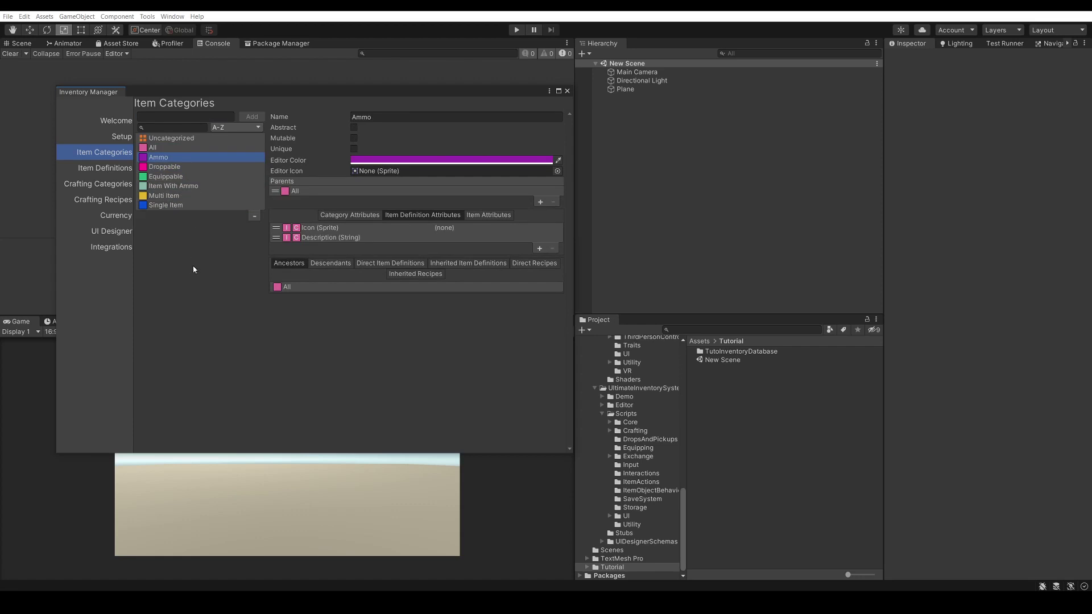
pyautogui.click(116, 170)
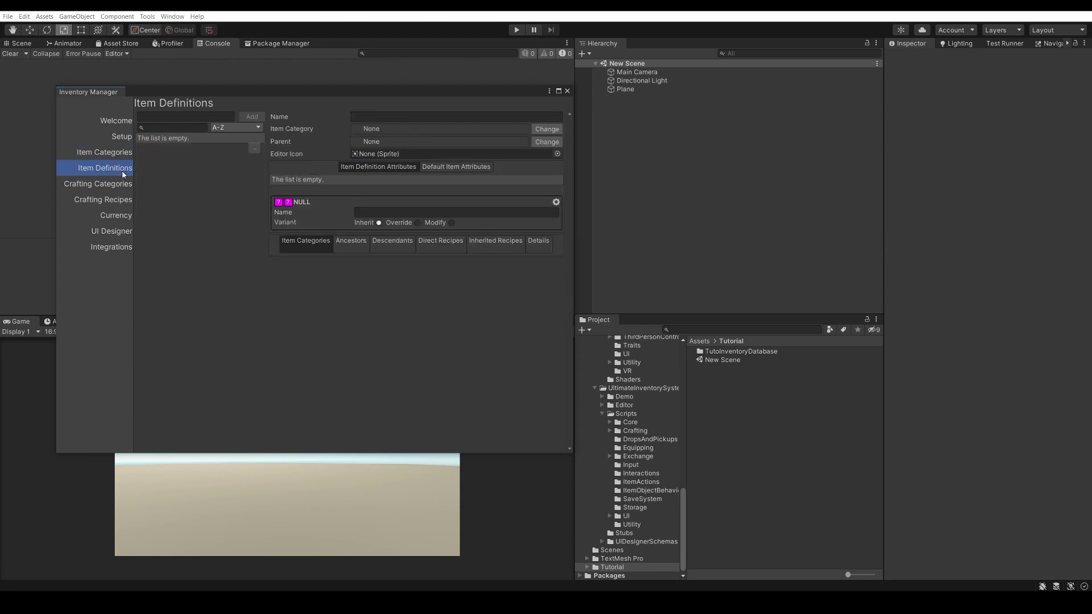
# - Browse the Crafting Categories and Crafting Recipes pages, then bring up the Tools menu
pyautogui.click(107, 188)
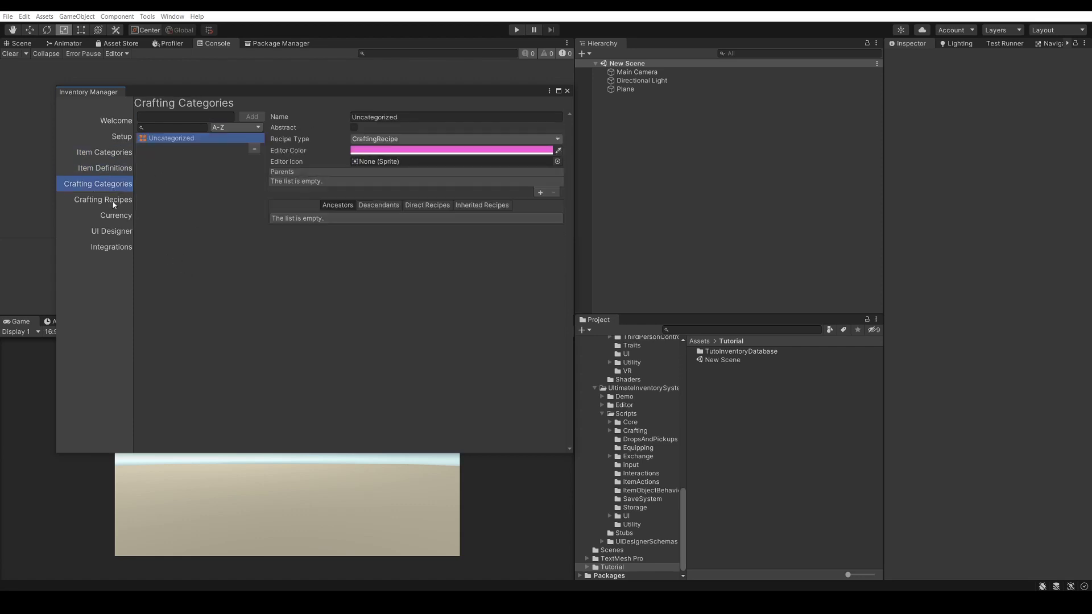
pyautogui.click(117, 202)
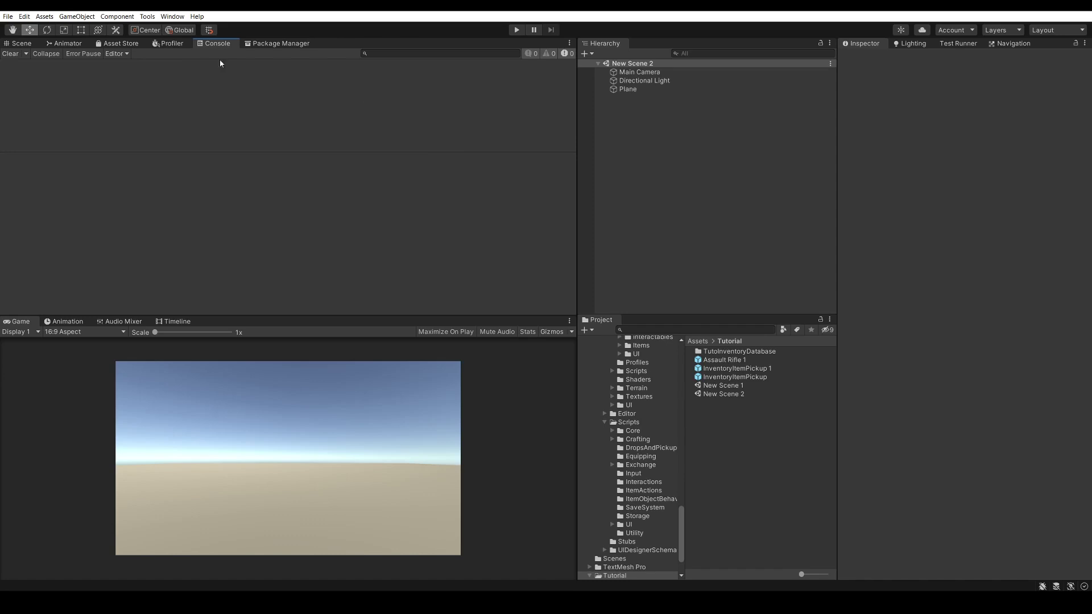
pyautogui.click(147, 17)
# - Add the inventory manager components to New Scene 2 from the Ultimate Inventory System Main Manager's Scene Setup
pyautogui.moveTo(161, 29)
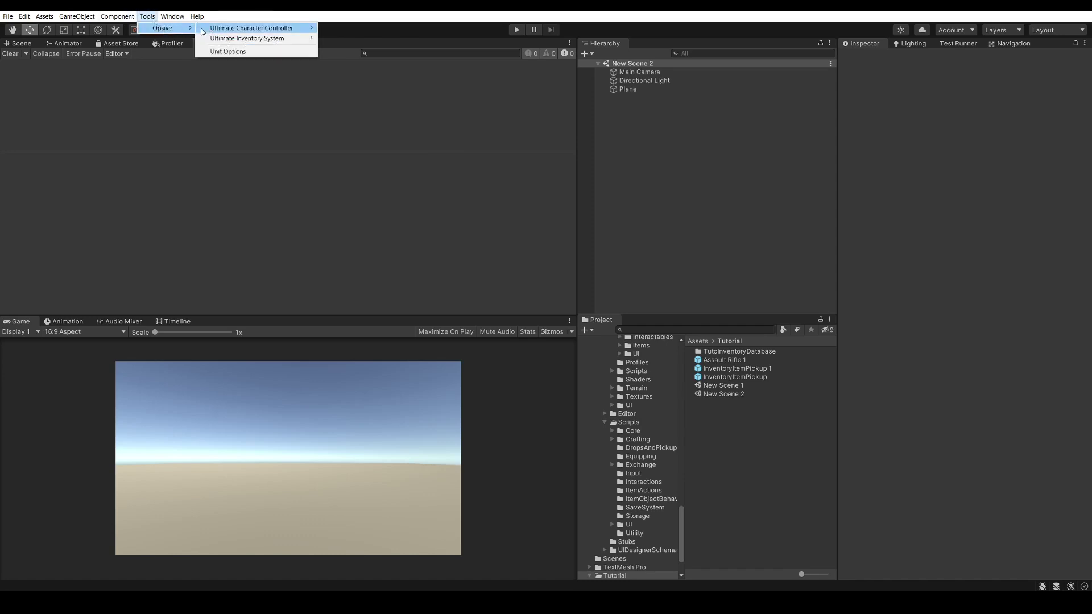
pyautogui.moveTo(229, 32)
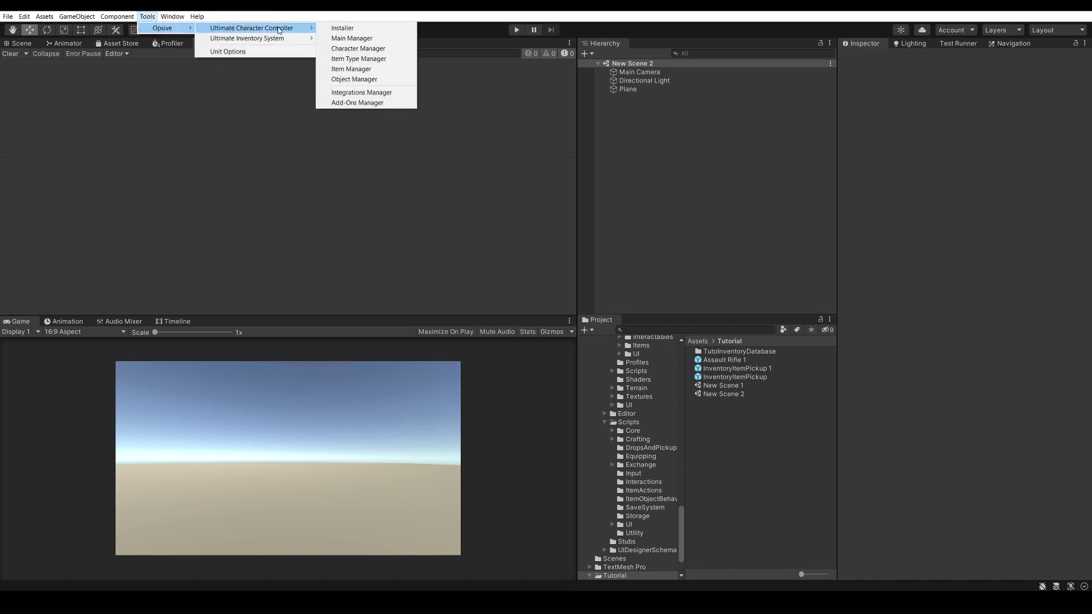
pyautogui.moveTo(283, 39)
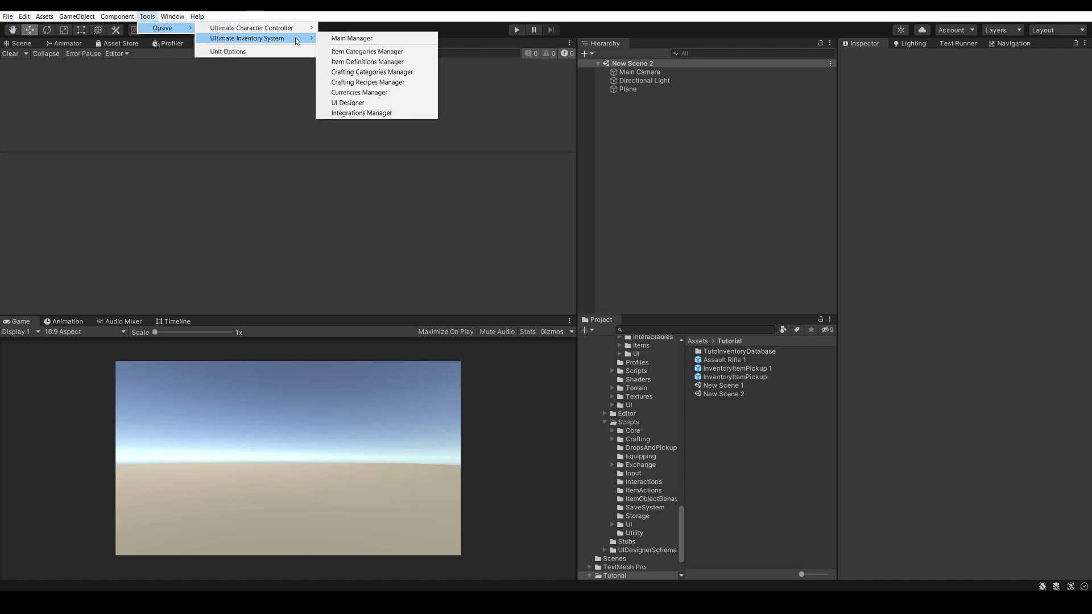
pyautogui.click(357, 39)
pyautogui.click(77, 142)
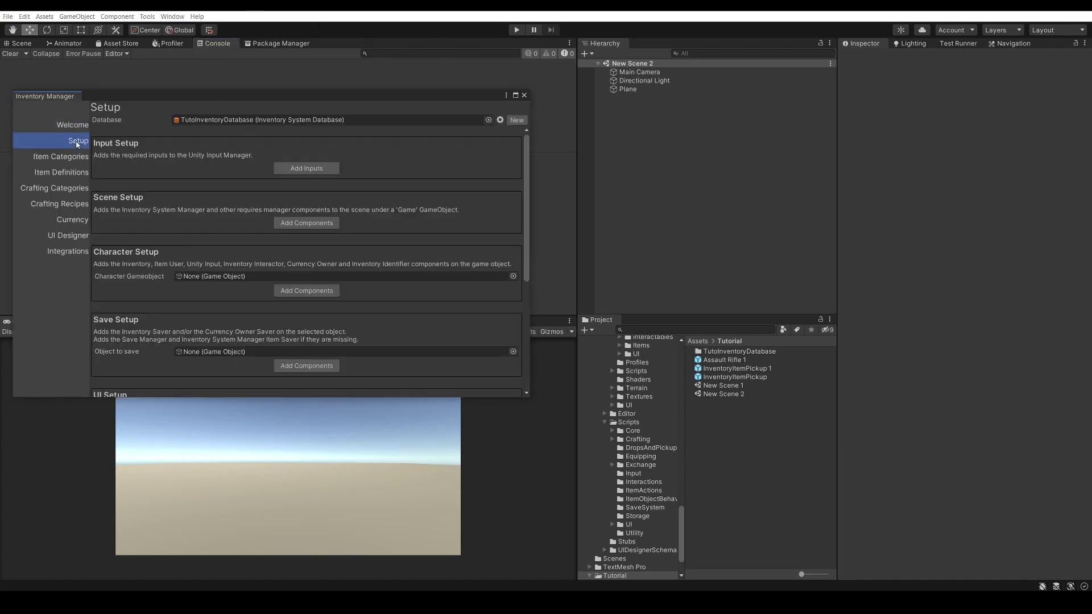
pyautogui.moveTo(226, 95); pyautogui.dragTo(264, 71)
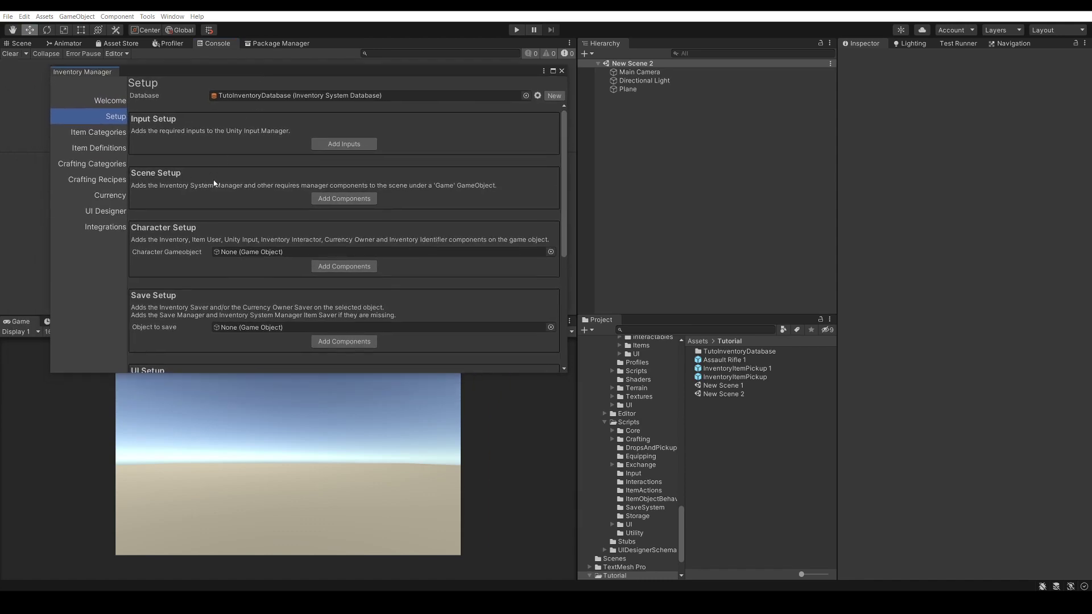
pyautogui.click(344, 199)
pyautogui.click(147, 17)
pyautogui.moveTo(160, 29)
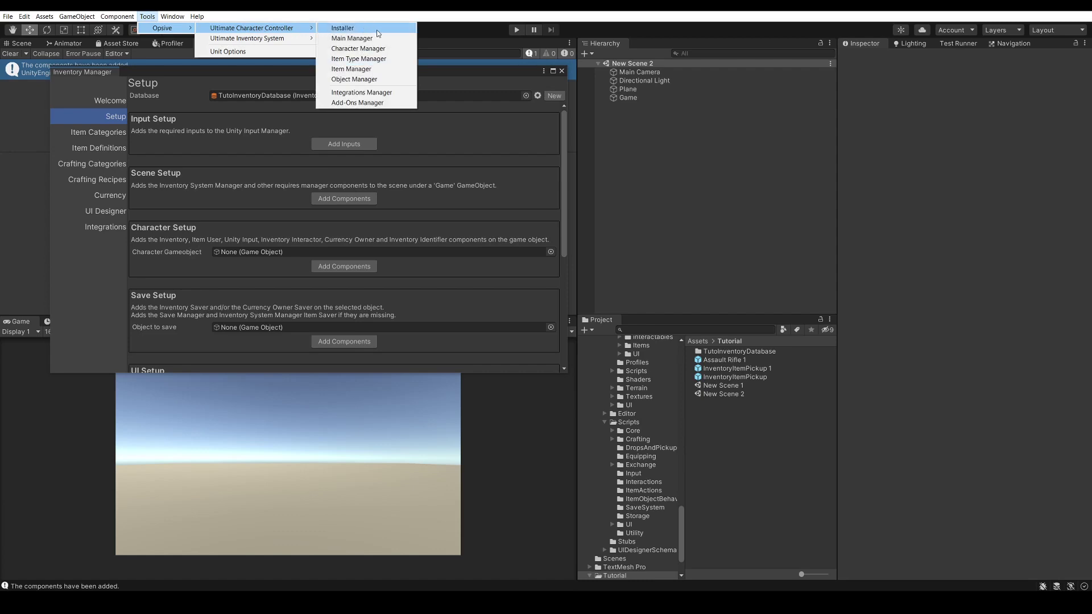
# - Add the Ultimate Character Controller scene managers from the Character Manager's Setup page
pyautogui.click(369, 38)
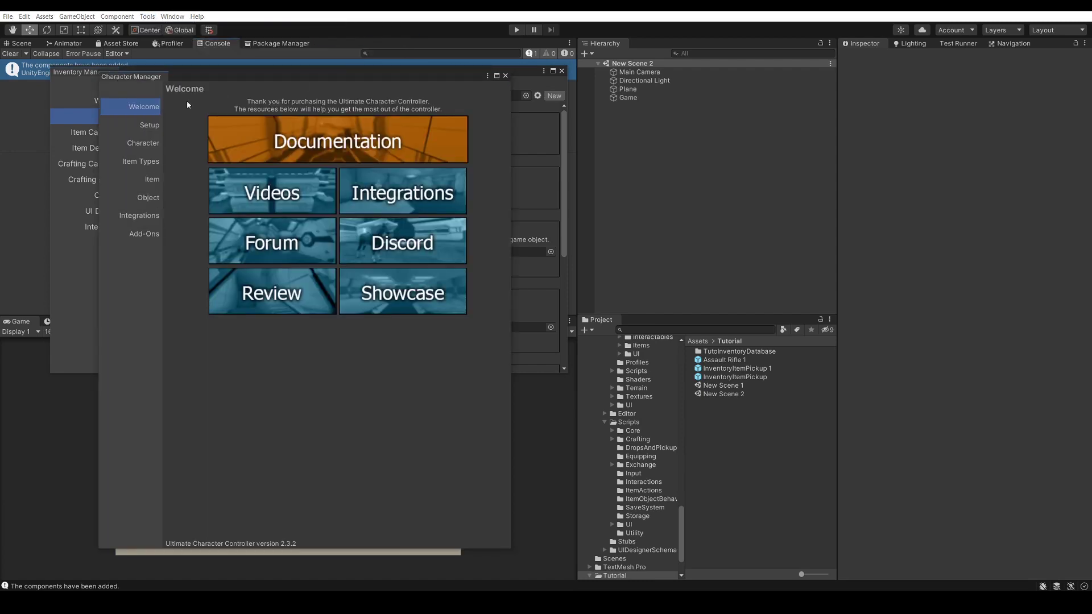
pyautogui.click(151, 125)
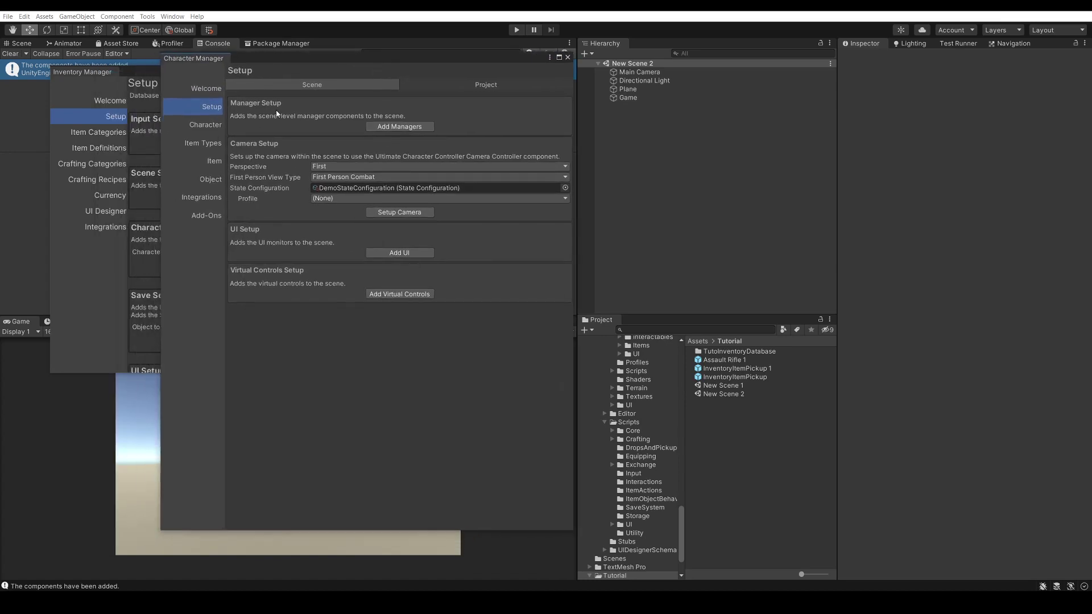
pyautogui.click(385, 127)
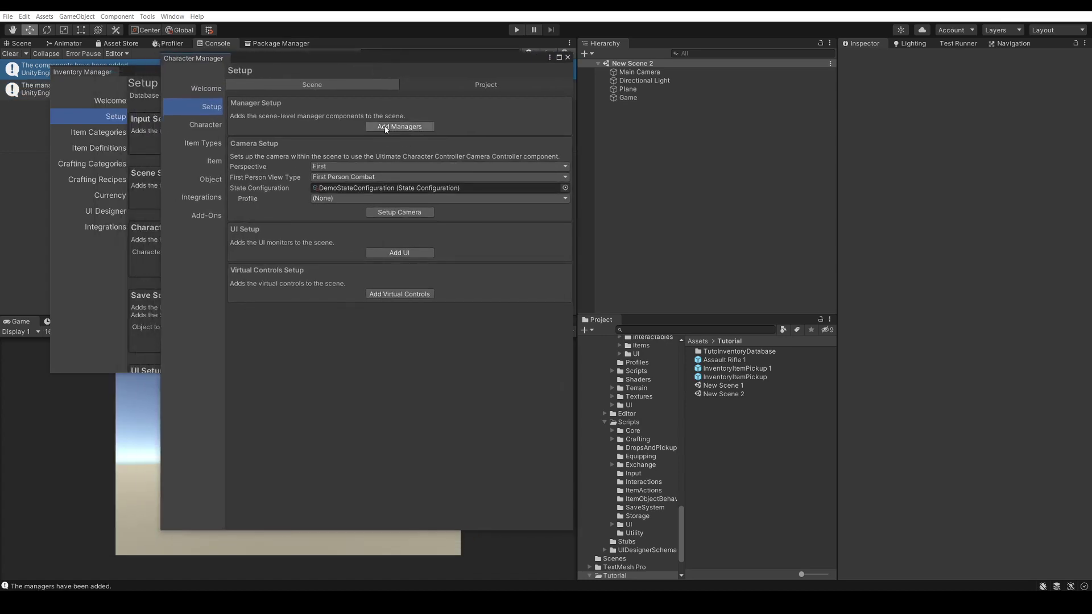
# - Set the scene camera Perspective to Both and set up the camera controller
pyautogui.click(480, 89)
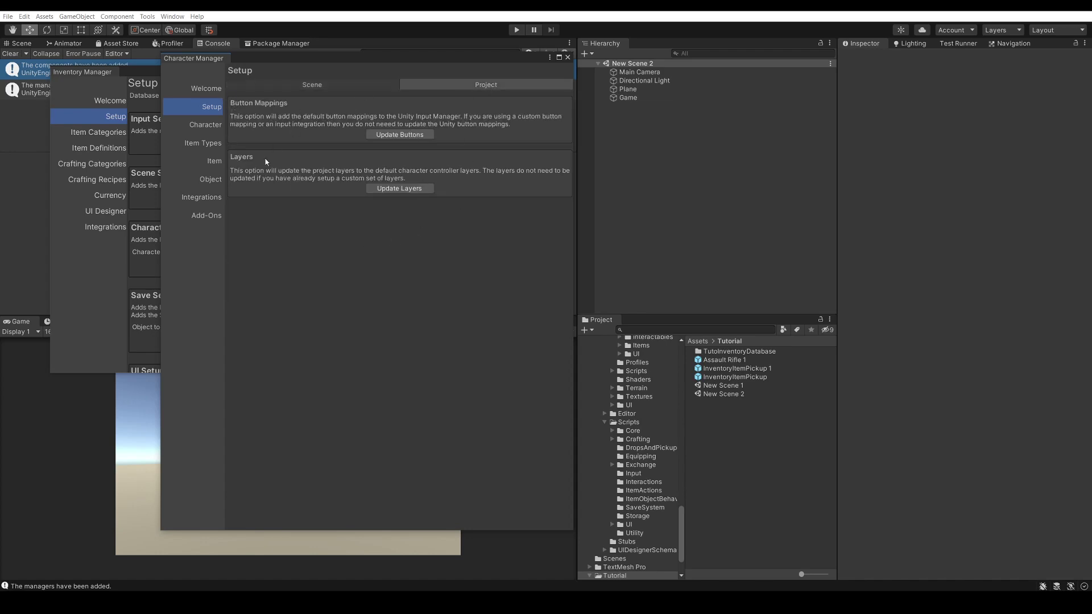
pyautogui.click(357, 86)
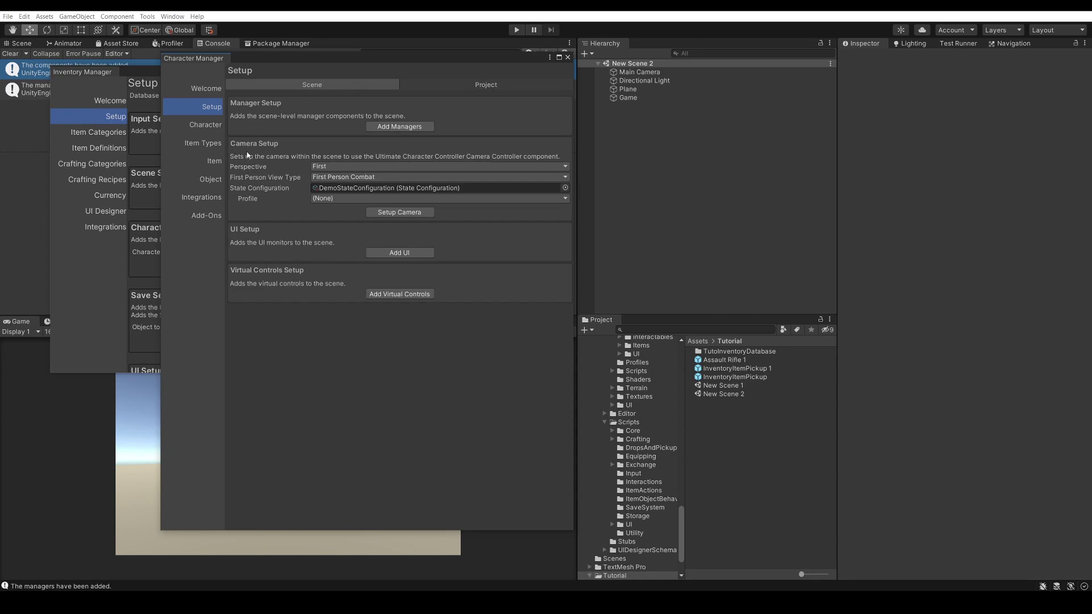
pyautogui.click(335, 166)
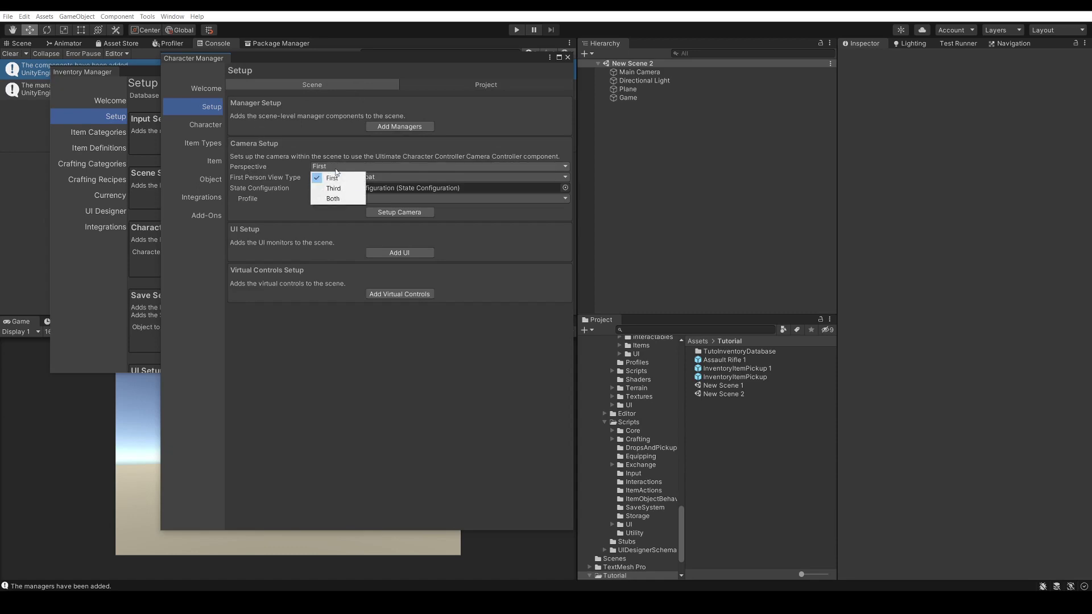
pyautogui.click(338, 200)
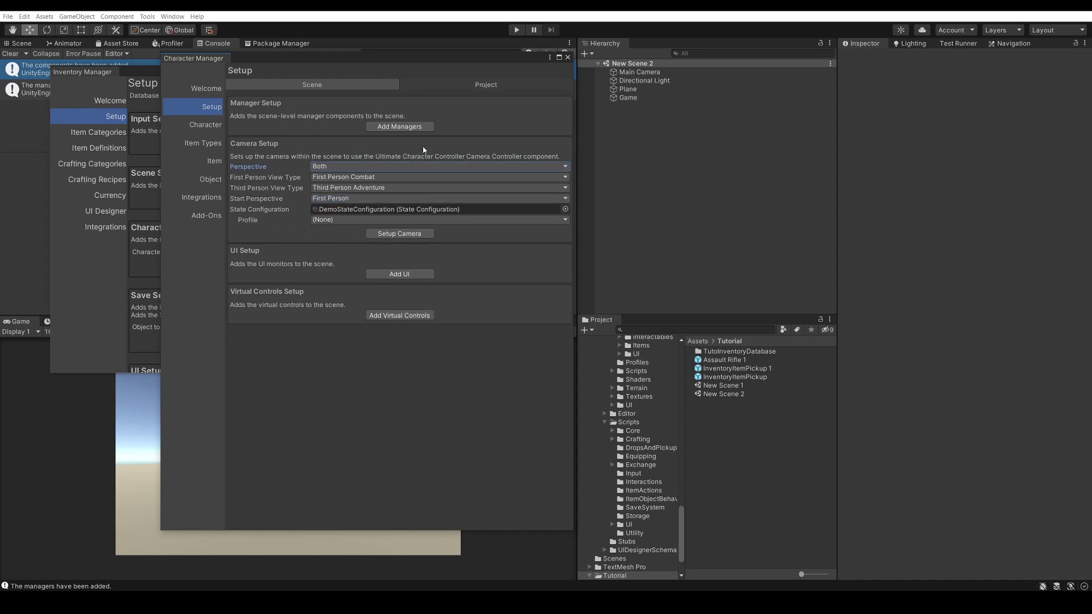
pyautogui.click(399, 233)
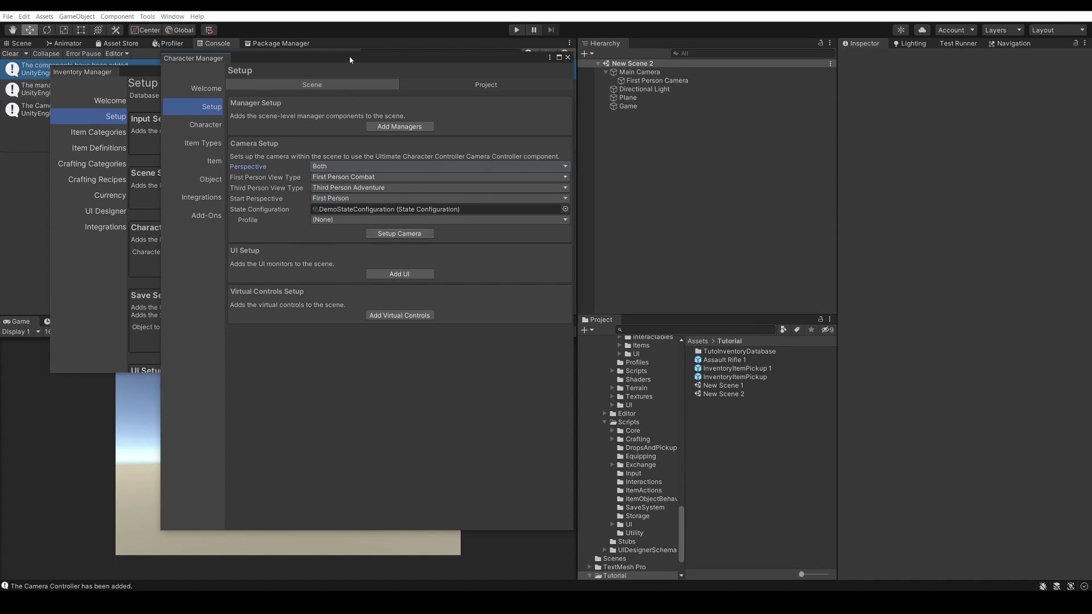
# - Select the Game object in the Hierarchy to review its added managers
pyautogui.moveTo(349, 57)
pyautogui.mouseDown()
pyautogui.moveTo(325, 56)
pyautogui.moveTo(335, 50)
pyautogui.mouseUp()
pyautogui.click(628, 106)
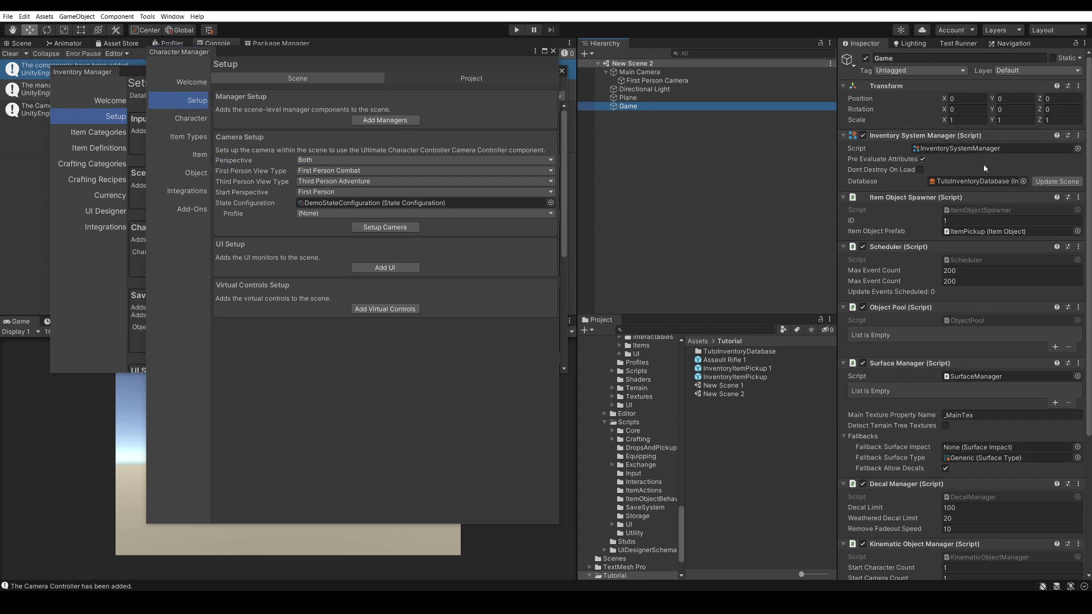
pyautogui.scroll(-4, 930, 375)
pyautogui.scroll(4, 939, 400)
# - Show the Inventory Manager's Ultimate Character Controller integration inspector beside the Character Manager
pyautogui.moveTo(470, 54); pyautogui.dragTo(778, 61)
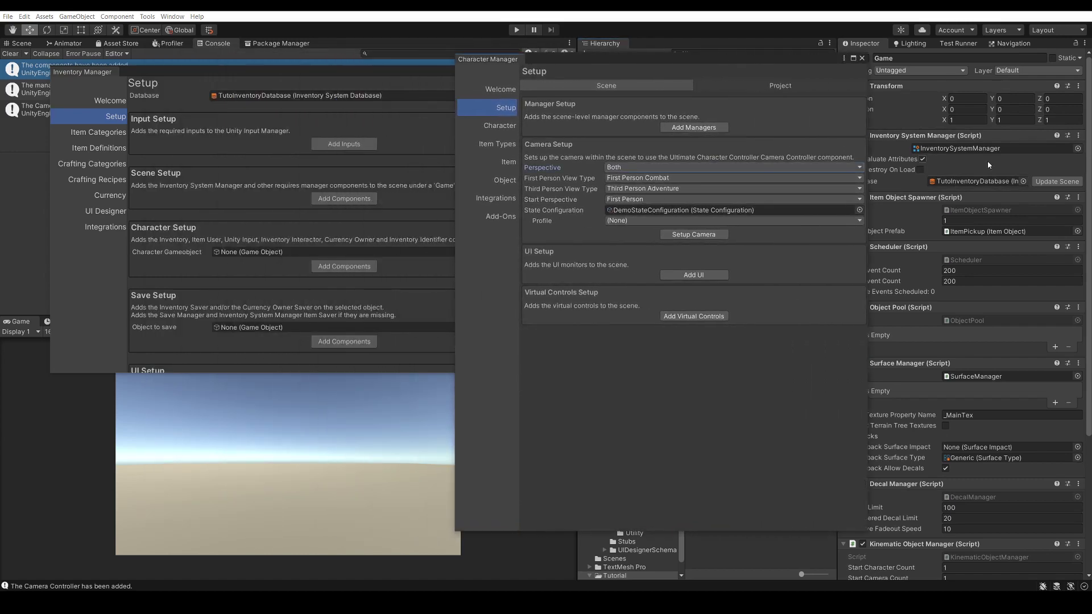
pyautogui.click(248, 110)
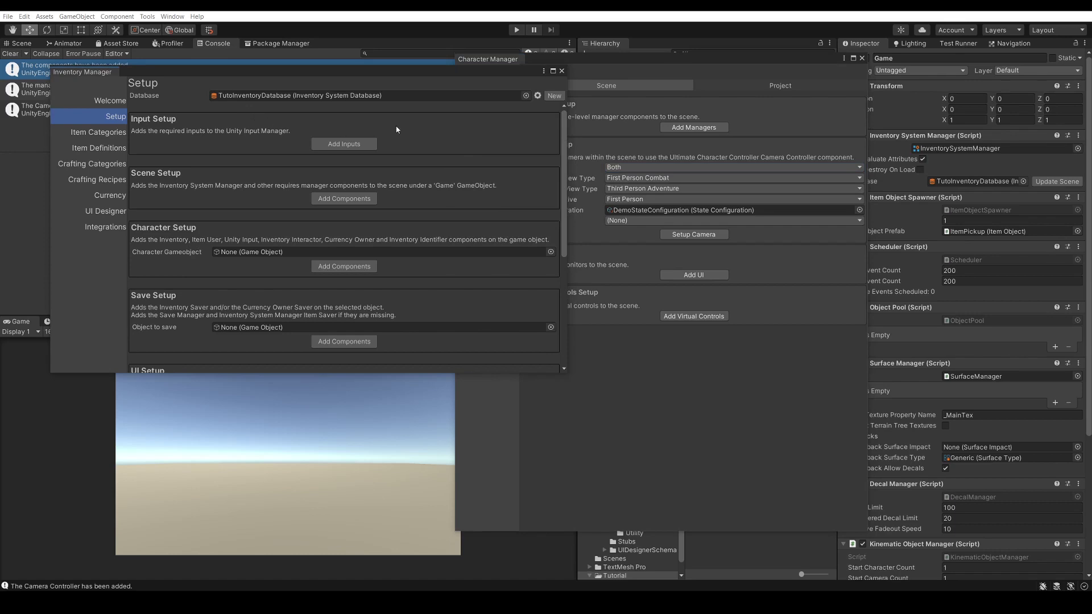
pyautogui.moveTo(453, 73); pyautogui.dragTo(445, 77)
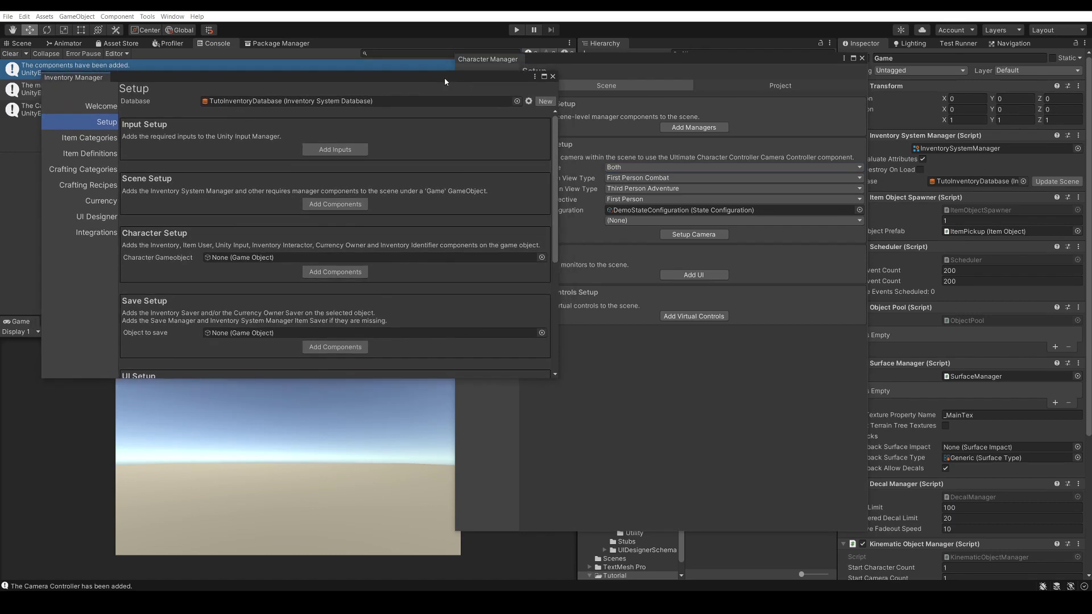
pyautogui.click(96, 233)
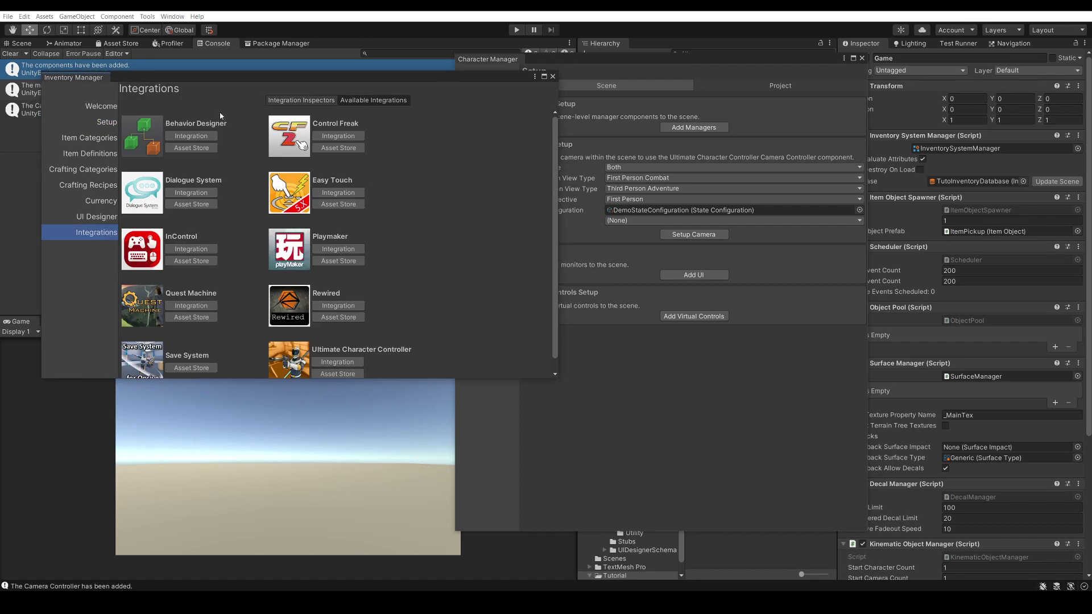
pyautogui.click(299, 102)
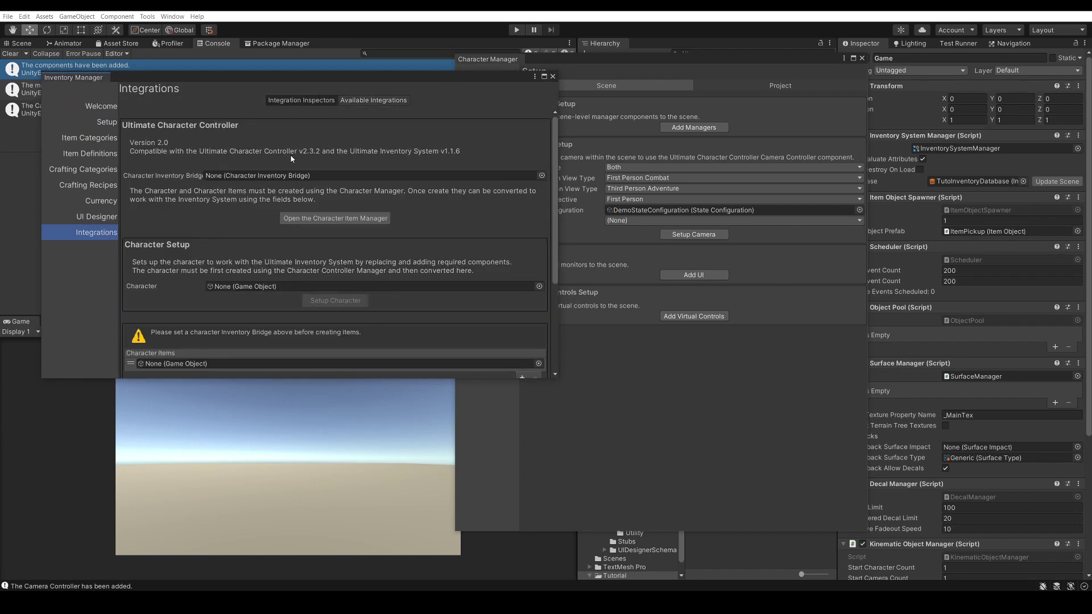
pyautogui.moveTo(659, 57); pyautogui.dragTo(763, 56)
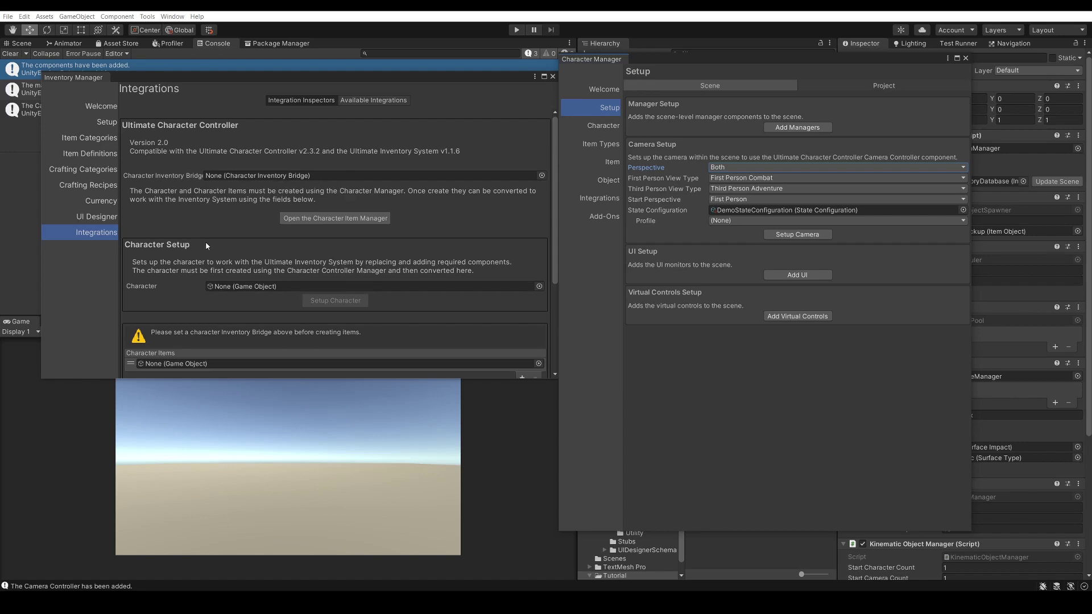
# - Switch the Character Manager to creating a new character with Perspective set to Both
pyautogui.click(337, 219)
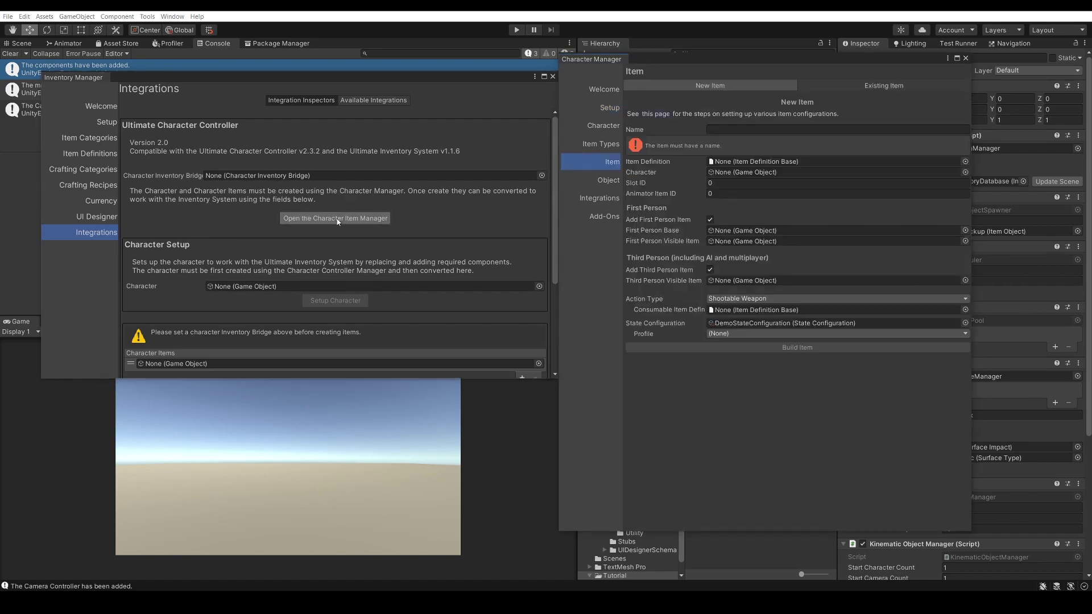
pyautogui.click(610, 128)
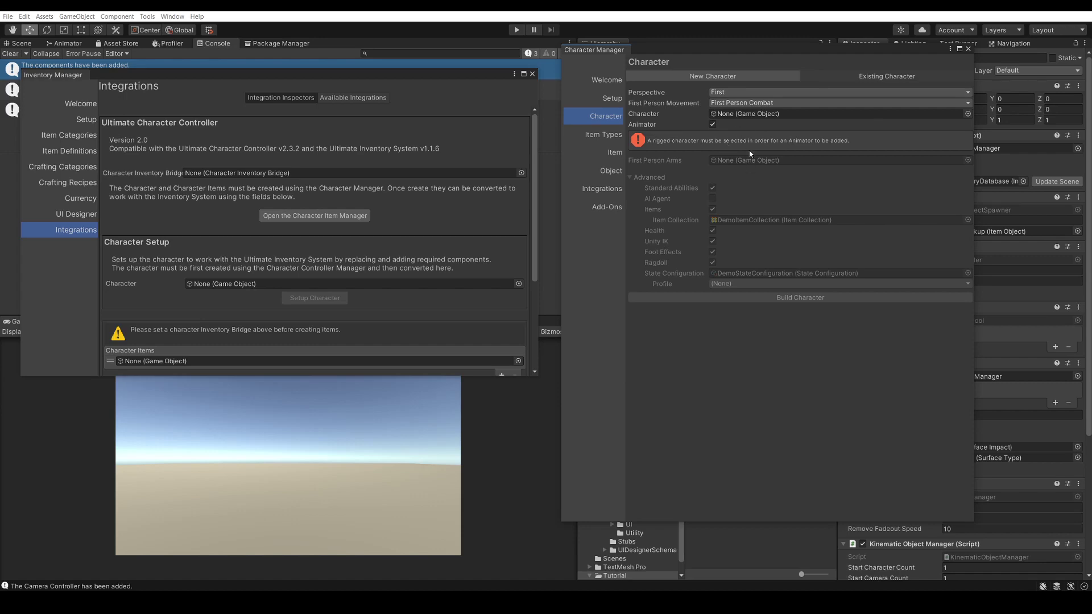
pyautogui.click(725, 94)
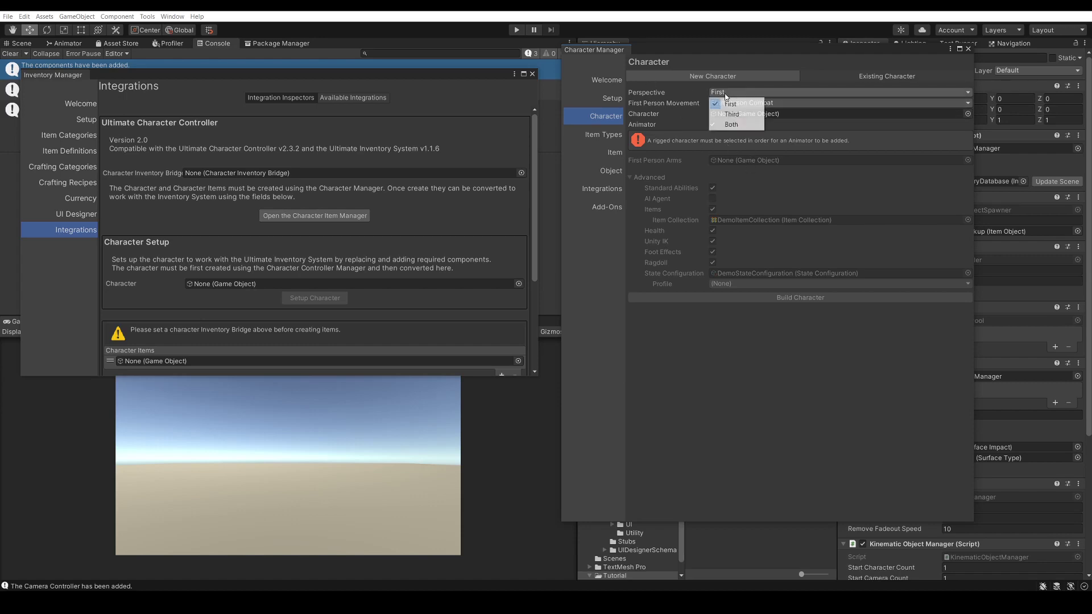
pyautogui.click(731, 124)
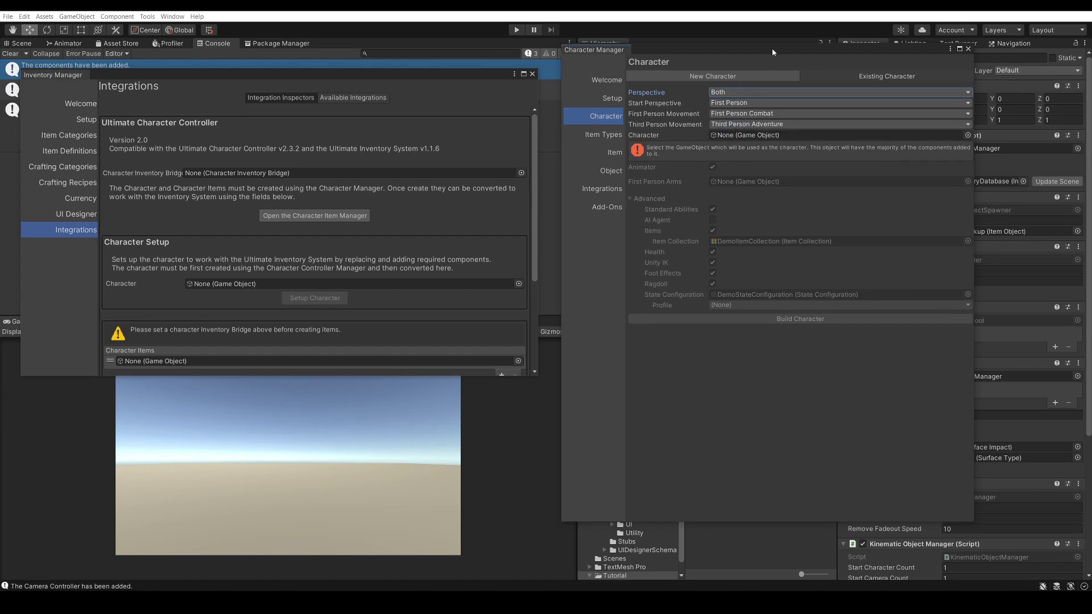
pyautogui.moveTo(772, 52); pyautogui.dragTo(344, 58)
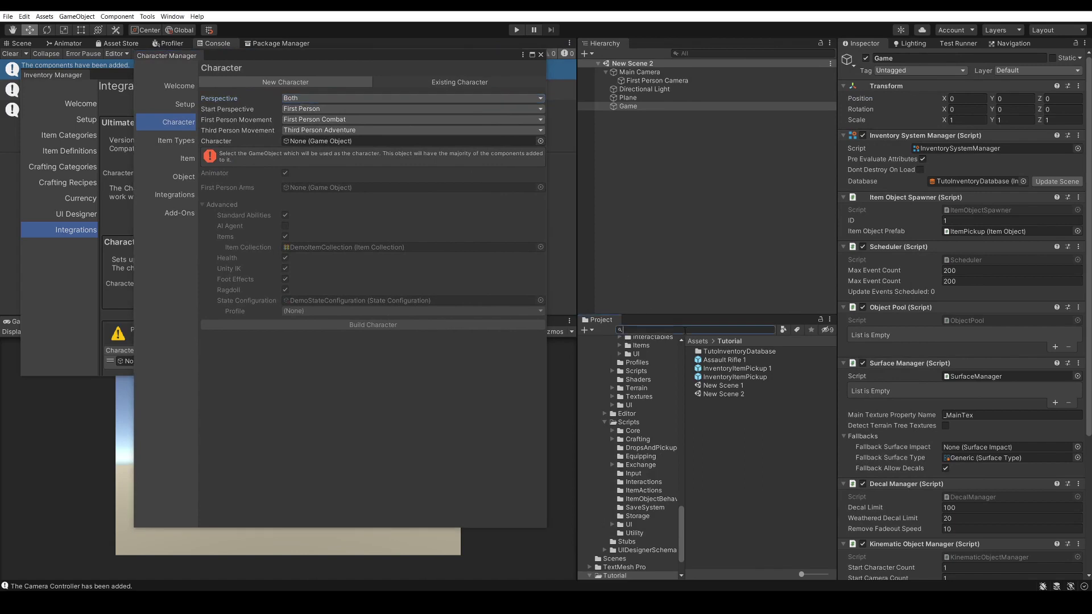
# - Find the Nolan prefab with 'nol', add it to the scene, and assign it as the character
pyautogui.write('nolan')
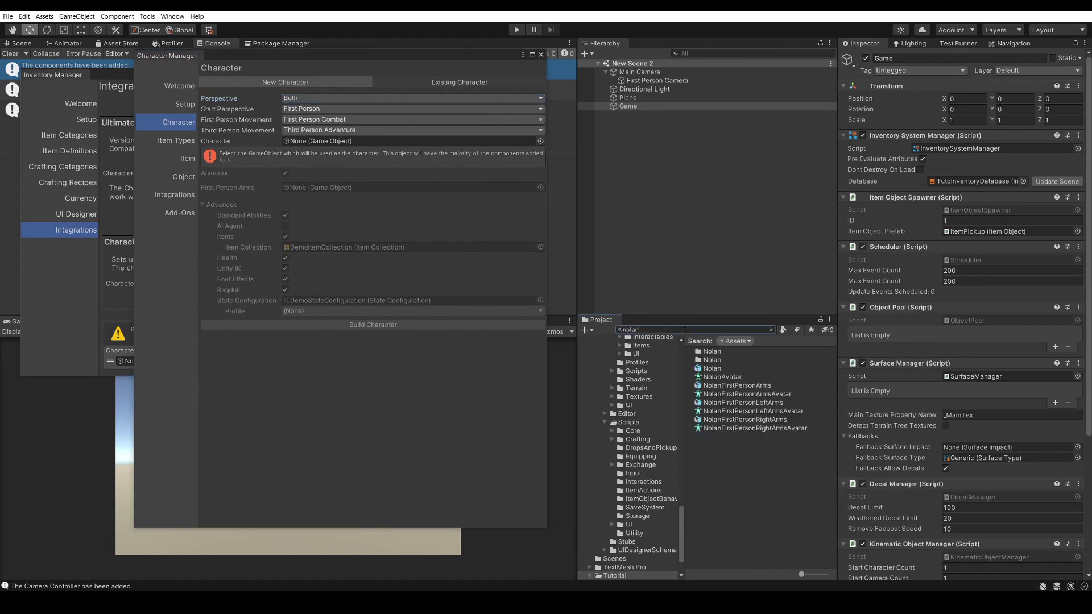
pyautogui.moveTo(718, 362); pyautogui.dragTo(674, 244)
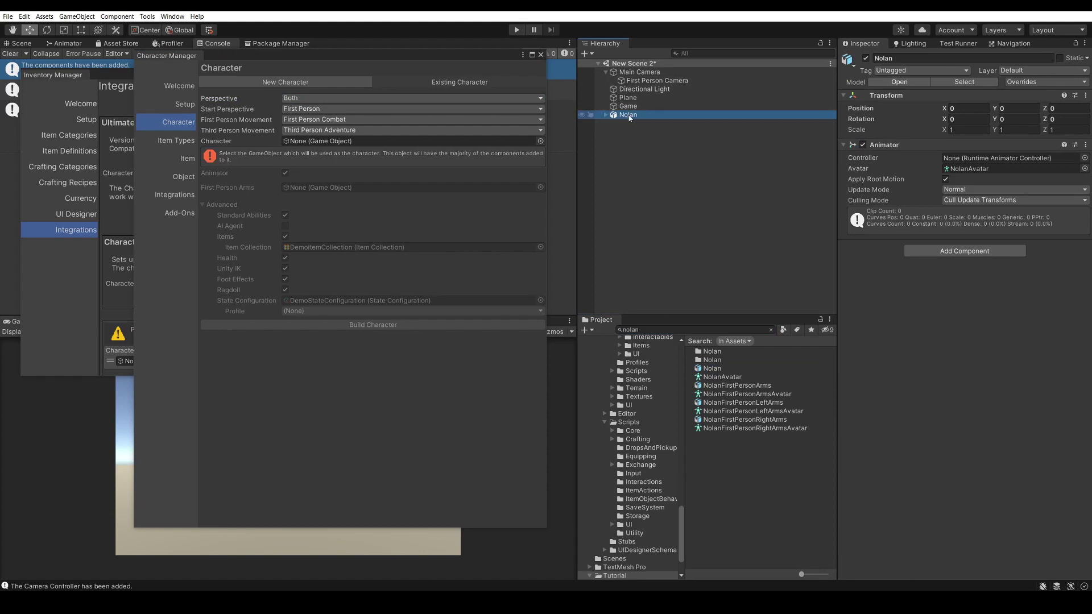
pyautogui.moveTo(630, 117); pyautogui.dragTo(339, 142)
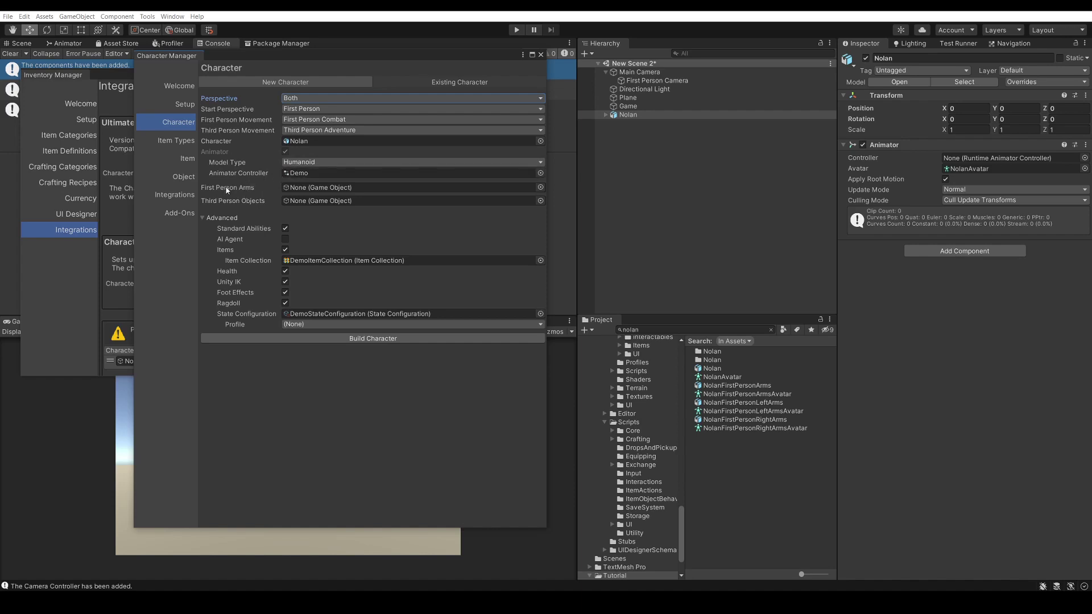
# - Assign NolanFirstPersonArms as the first-person arms with the FirstPersonArmsDemo animator controller
pyautogui.click(540, 187)
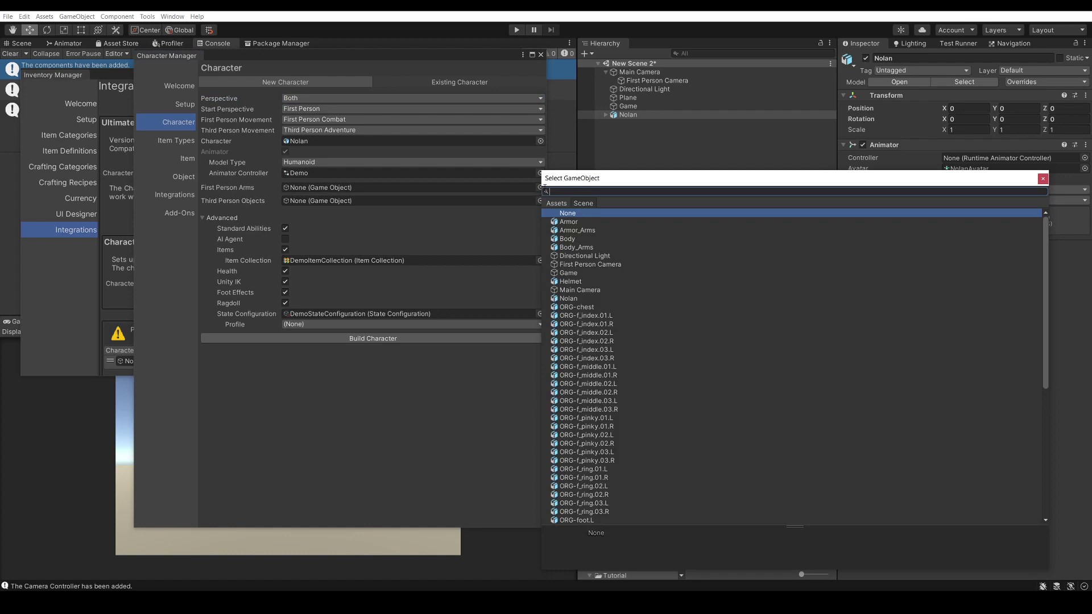
pyautogui.click(556, 204)
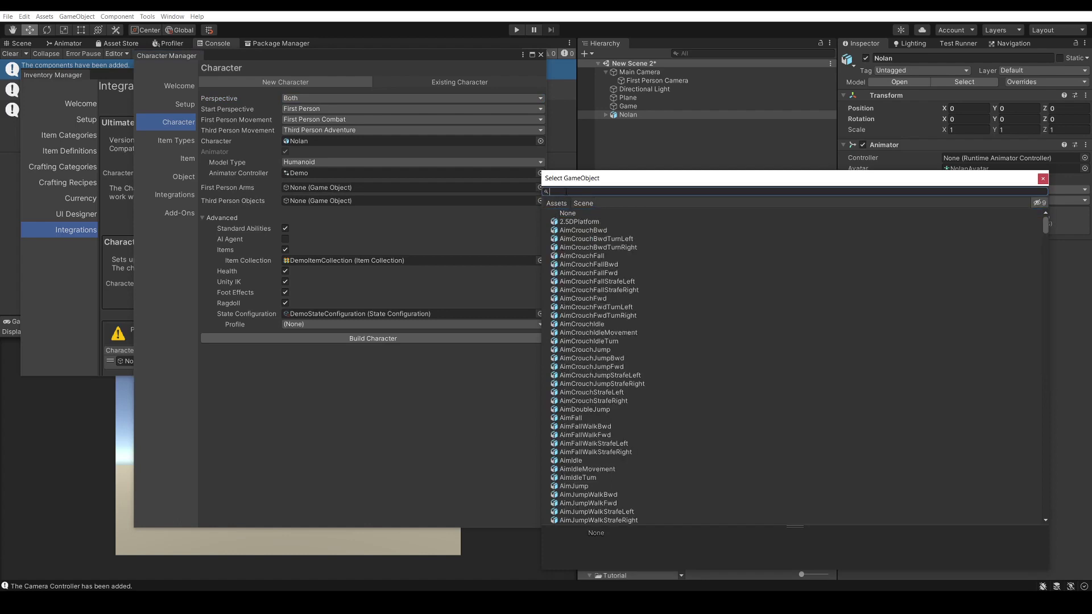
pyautogui.write('first')
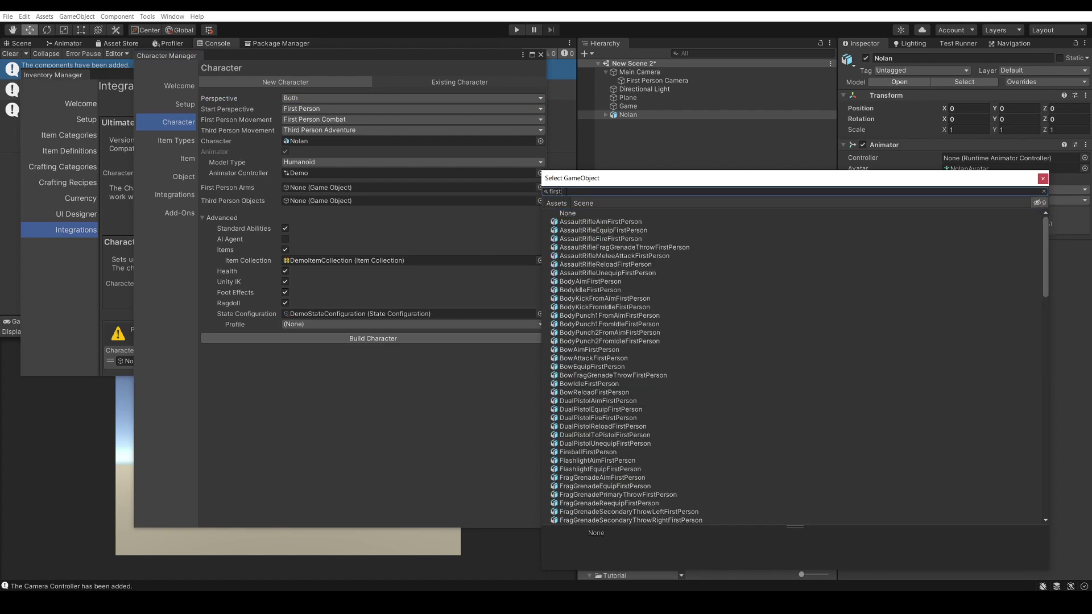
pyautogui.write('persona')
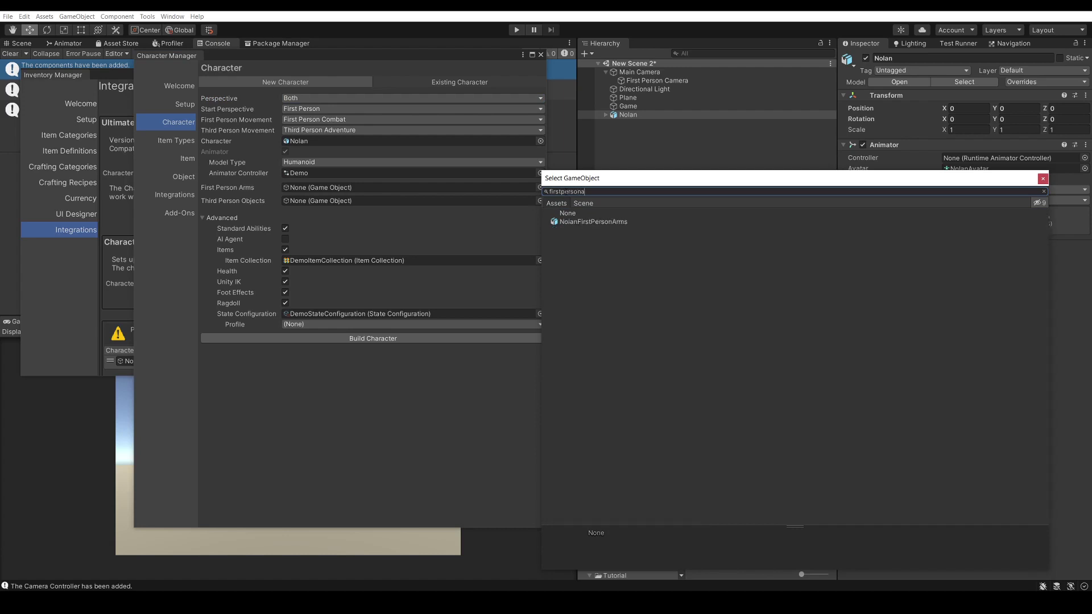
pyautogui.doubleClick(597, 222)
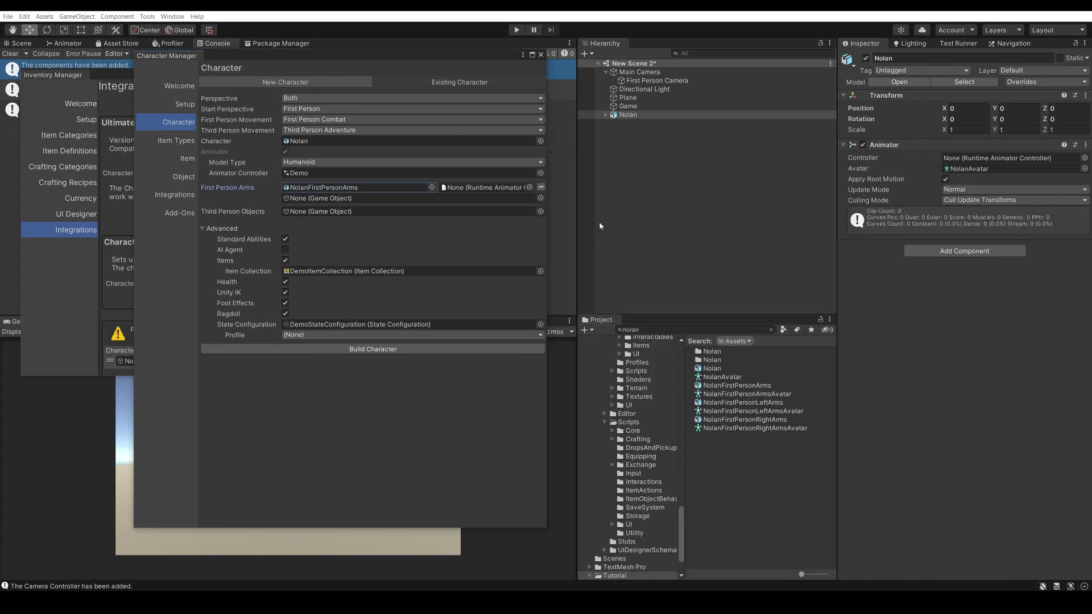
pyautogui.click(524, 187)
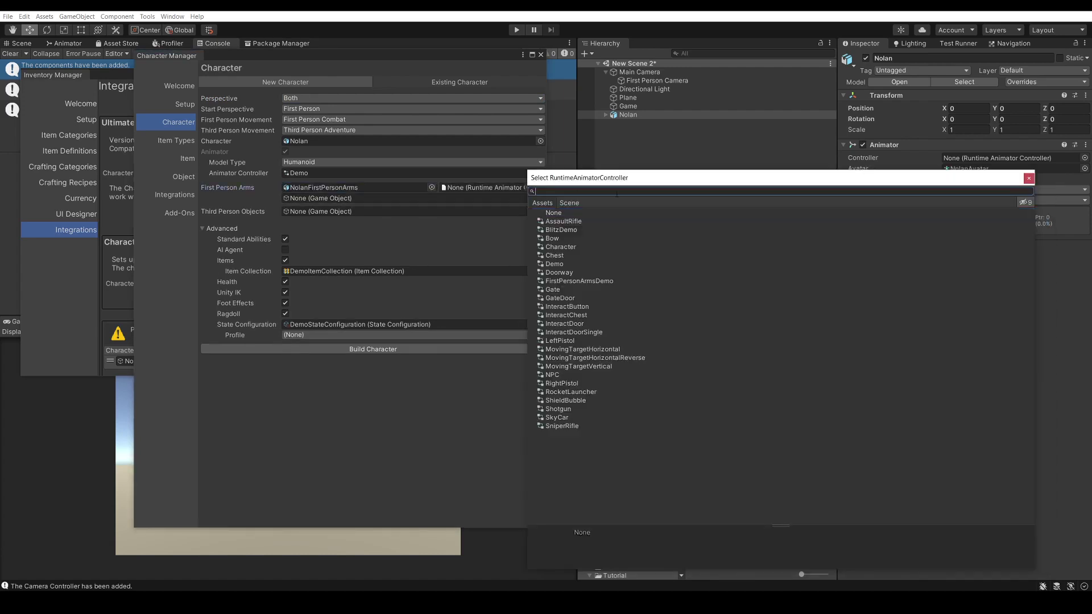
pyautogui.doubleClick(570, 281)
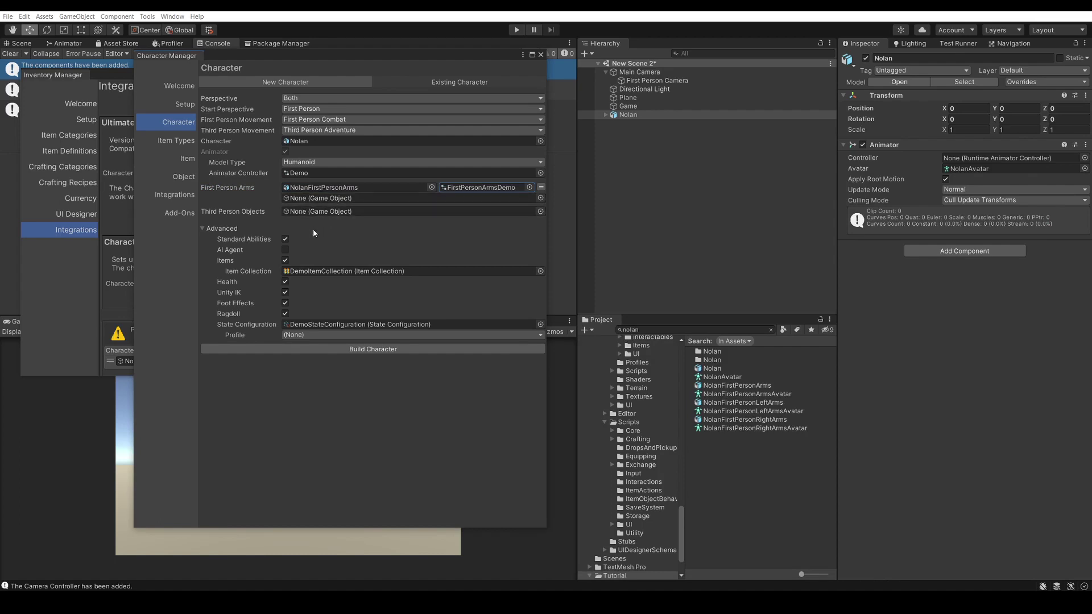
# - Build the Nolan character with ragdoll turned off and review its new components
pyautogui.click(285, 314)
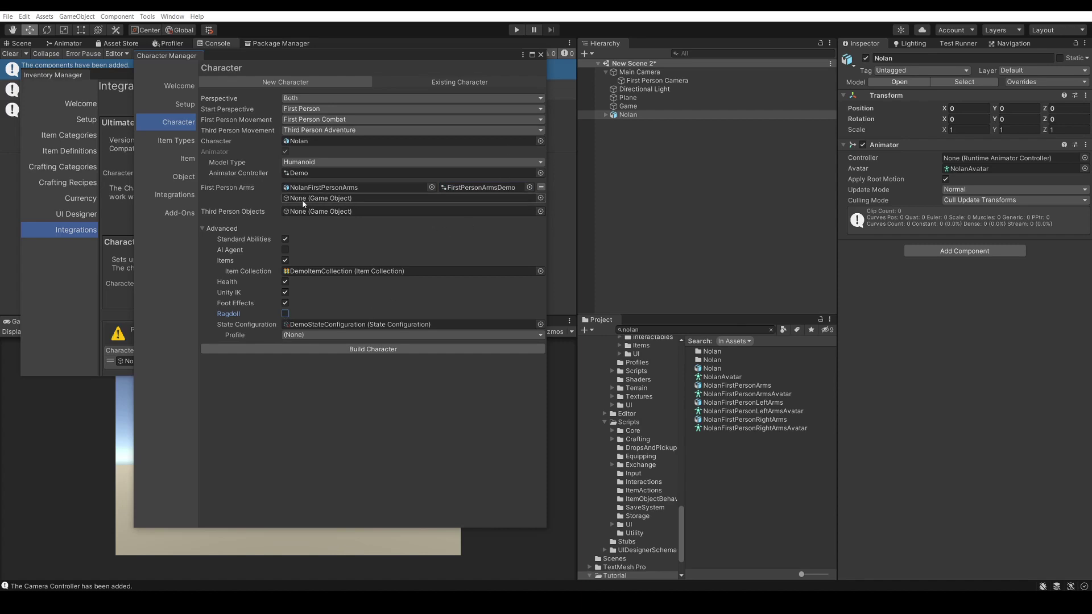
pyautogui.click(374, 349)
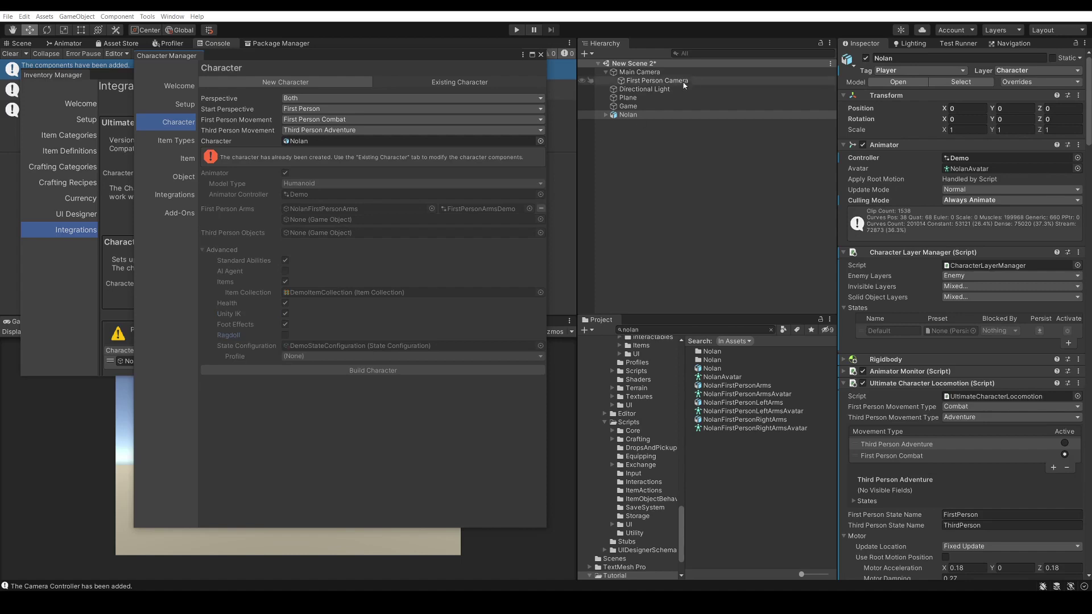
pyautogui.click(643, 115)
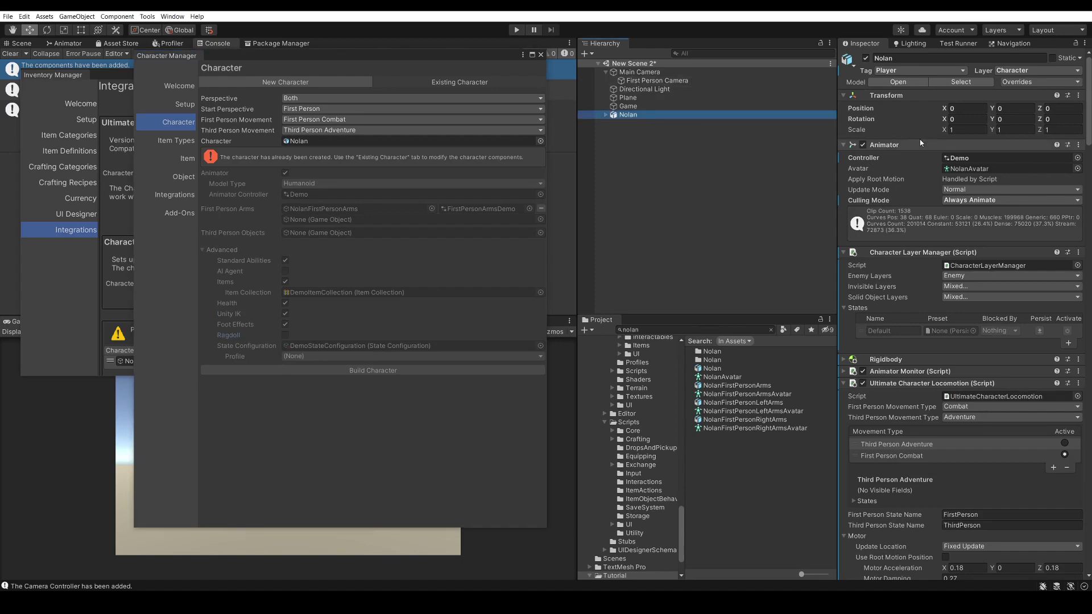
pyautogui.scroll(-10, 881, 178)
pyautogui.scroll(-15, 926, 253)
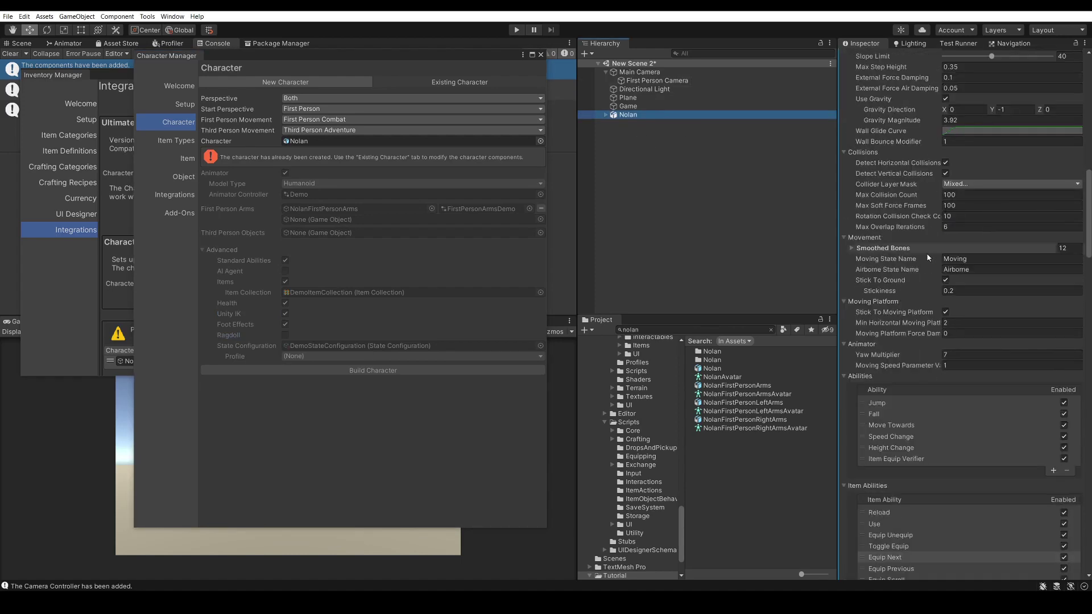